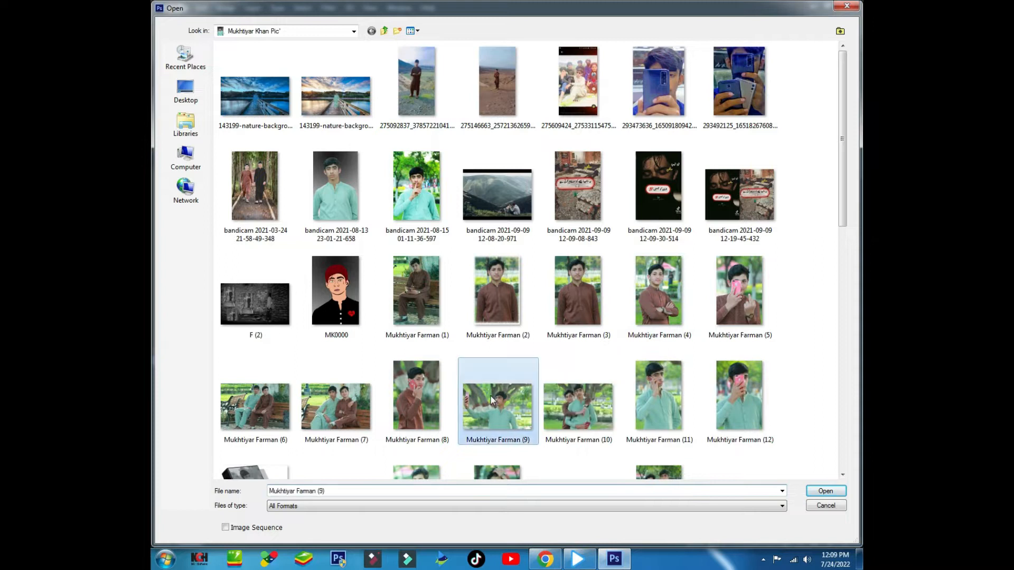
# Open the portrait photo of the young man in the brown shirt and convert its Background into a regular layer.
pyautogui.doubleClick(490, 396)
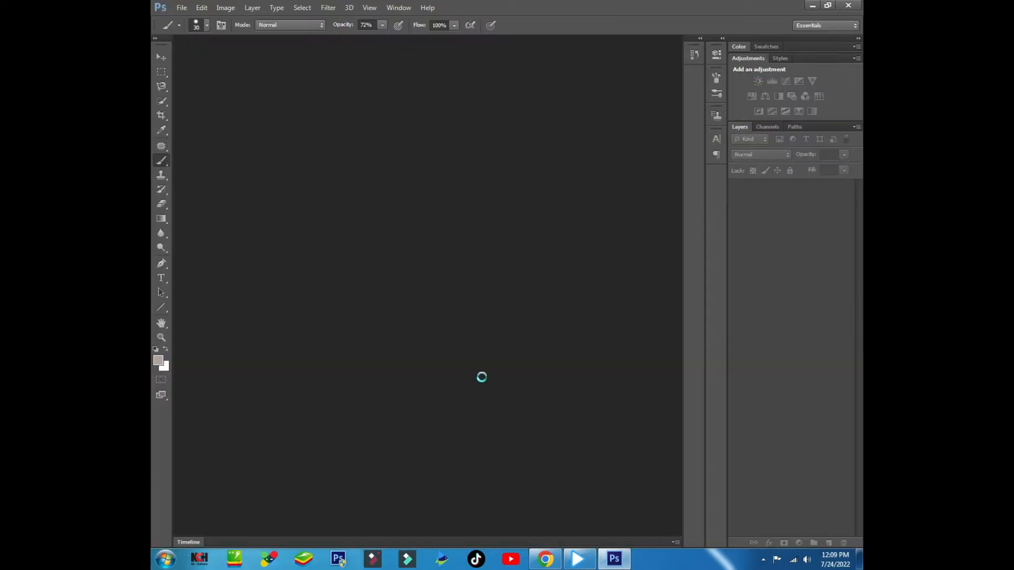
pyautogui.press('v')
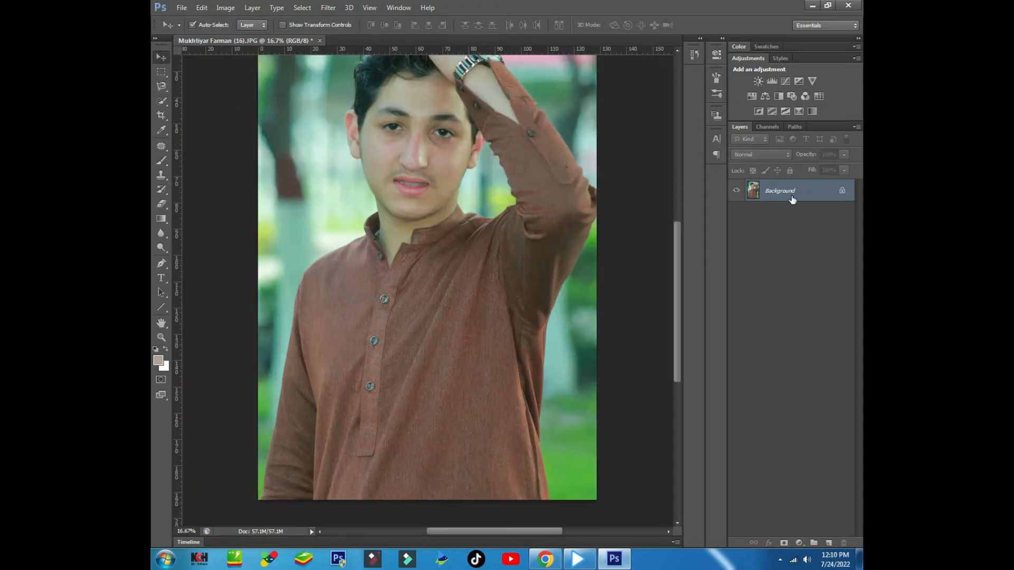
pyautogui.doubleClick(792, 197)
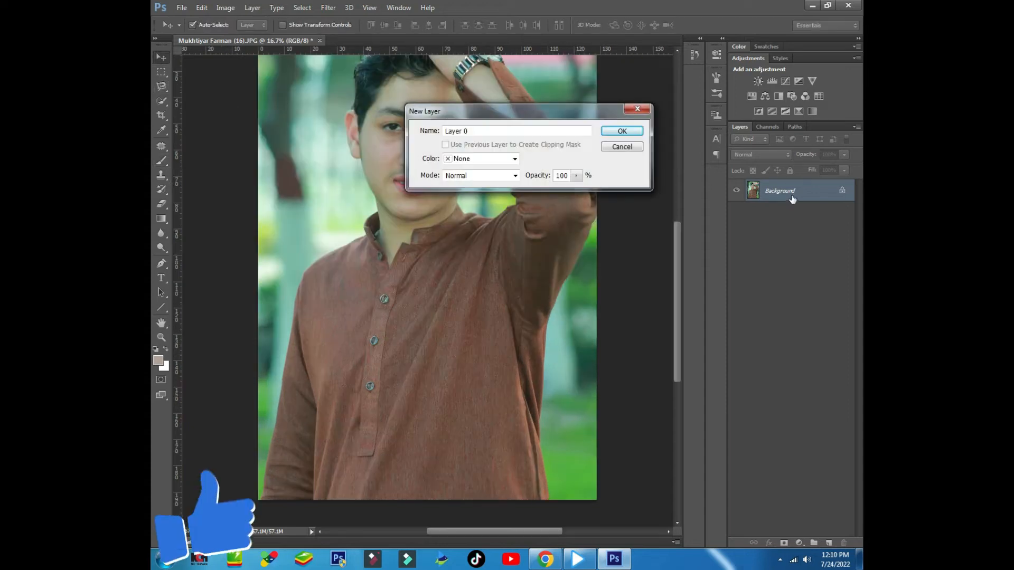
pyautogui.click(616, 131)
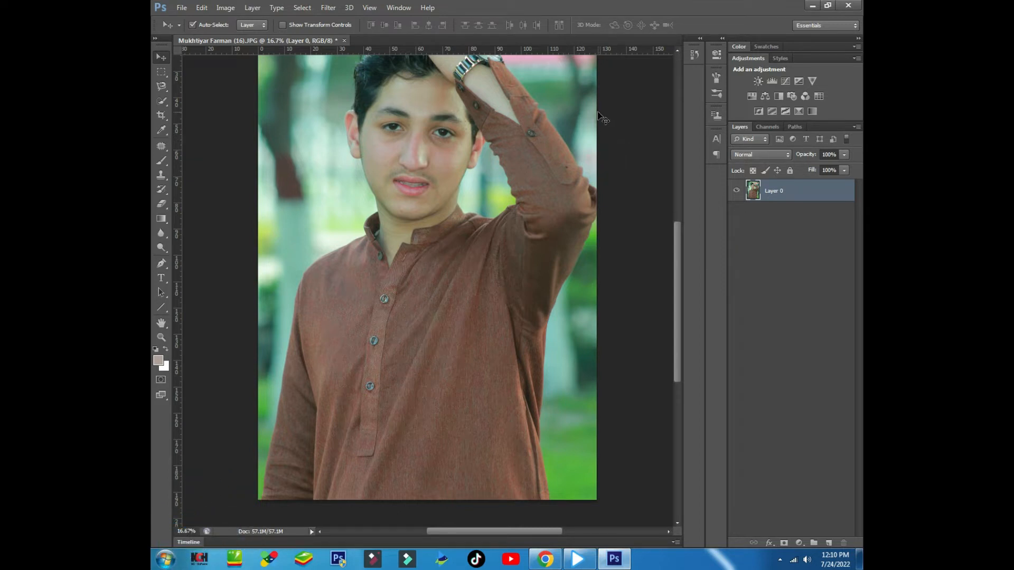
# Examine the skin blemishes from the forehead down to the chin, and undo the accidental shift of the photo layer.
pyautogui.hotkey('ctrl', '+')
pyautogui.hotkey('ctrl', '+')
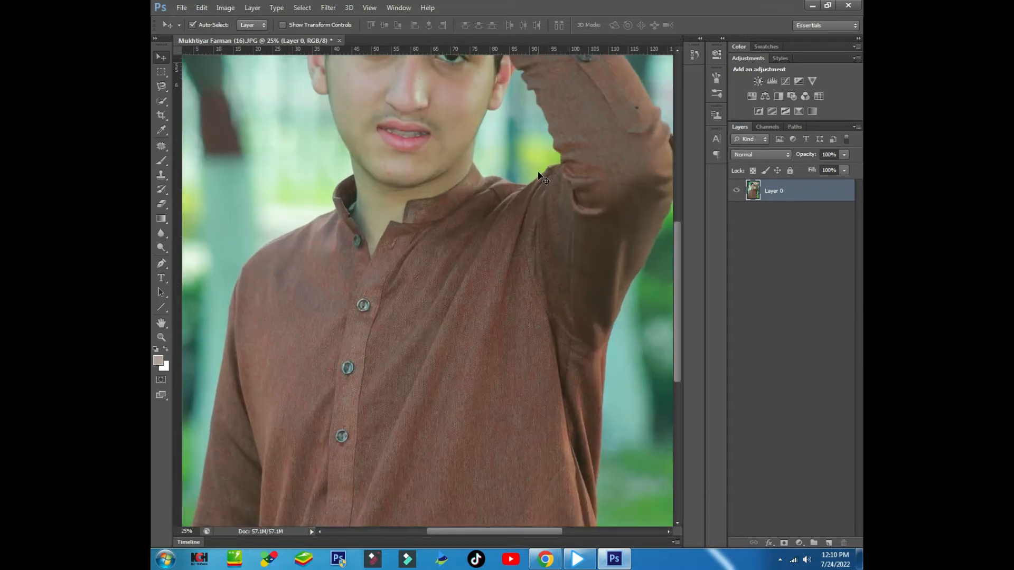
pyautogui.moveTo(464, 67); pyautogui.dragTo(464, 437)
pyautogui.moveTo(506, 76); pyautogui.dragTo(475, 306)
pyautogui.hotkey('ctrl', '+')
pyautogui.hotkey('ctrl', '+')
pyautogui.hotkey('ctrl', '+')
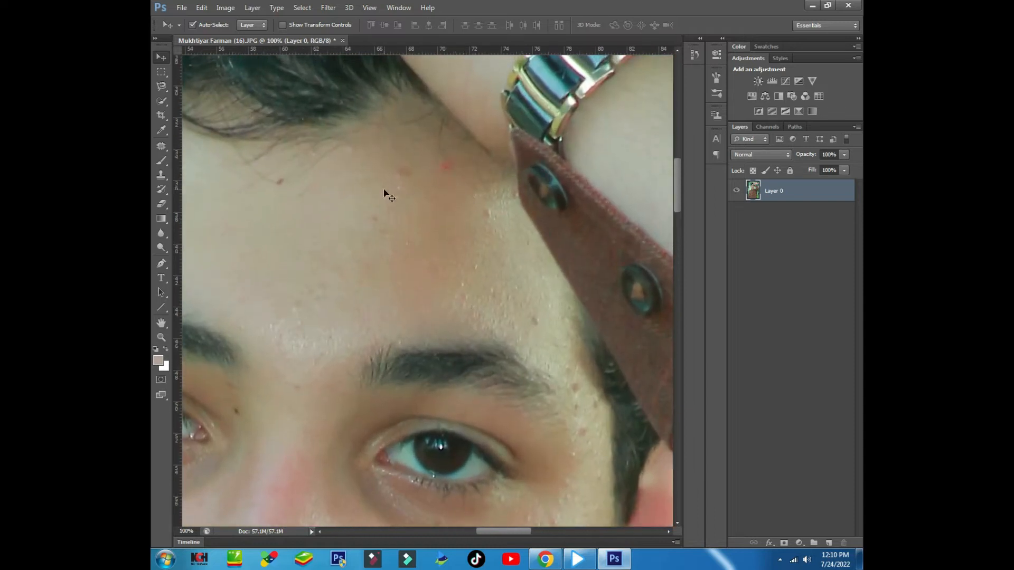
pyautogui.moveTo(303, 191); pyautogui.dragTo(496, 157)
pyautogui.scroll(-5, 536, 225)
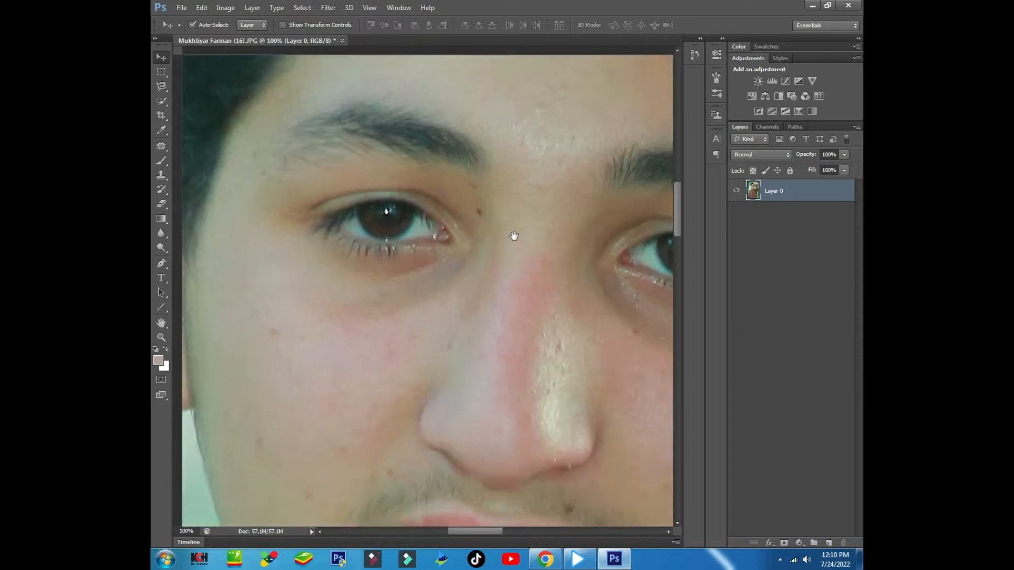
pyautogui.scroll(-5, 477, 218)
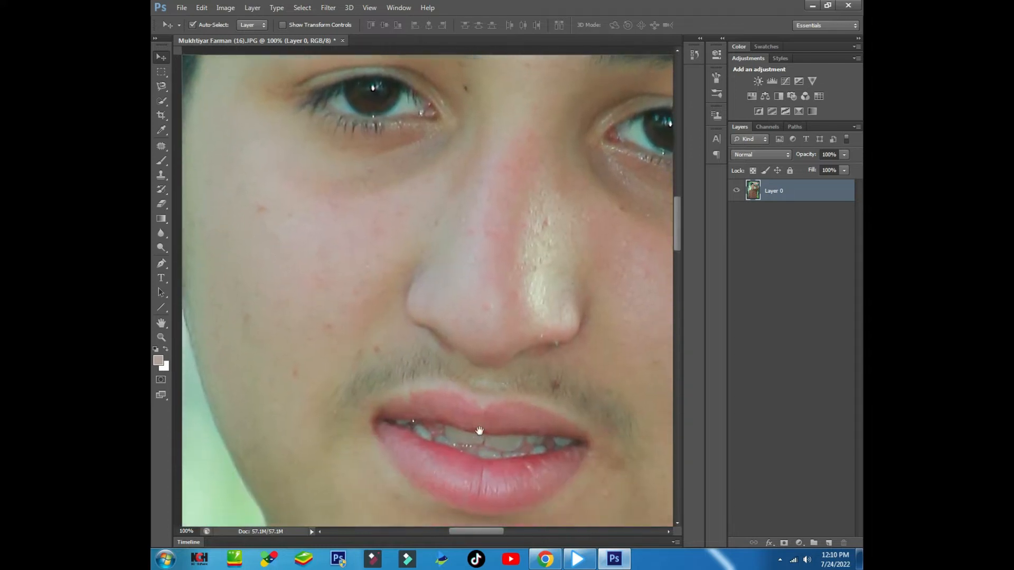
pyautogui.scroll(-3, 521, 389)
pyautogui.scroll(-2, 418, 377)
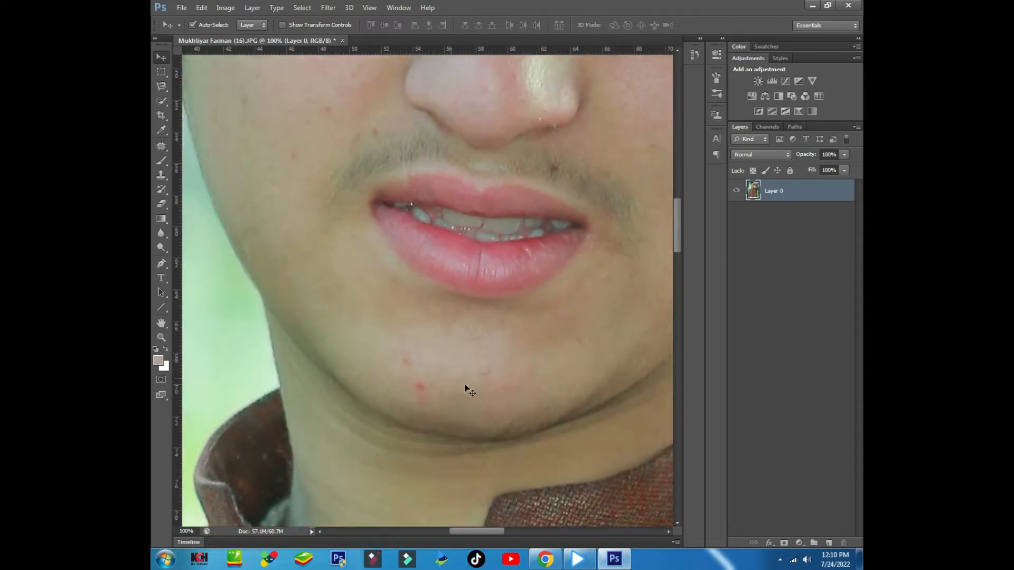
pyautogui.scroll(2, 480, 389)
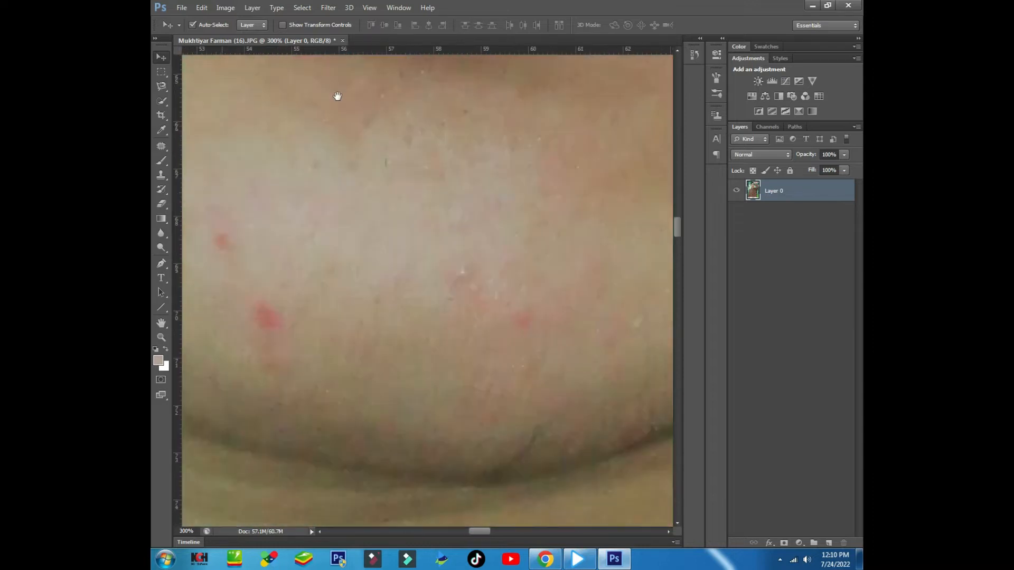
pyautogui.hscroll(-5, 499, 294)
pyautogui.scroll(1, 499, 294)
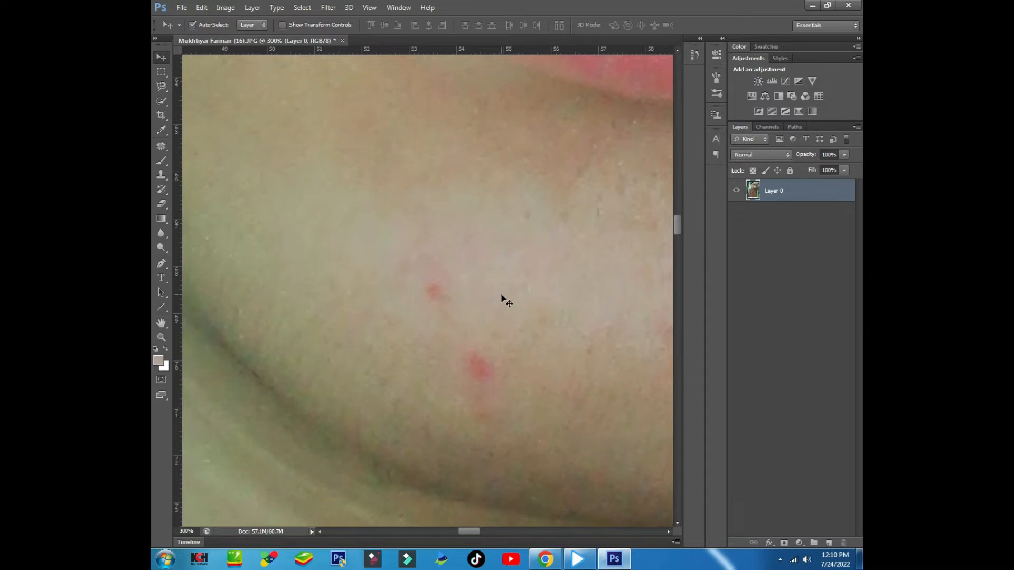
pyautogui.scroll(-5, 502, 299)
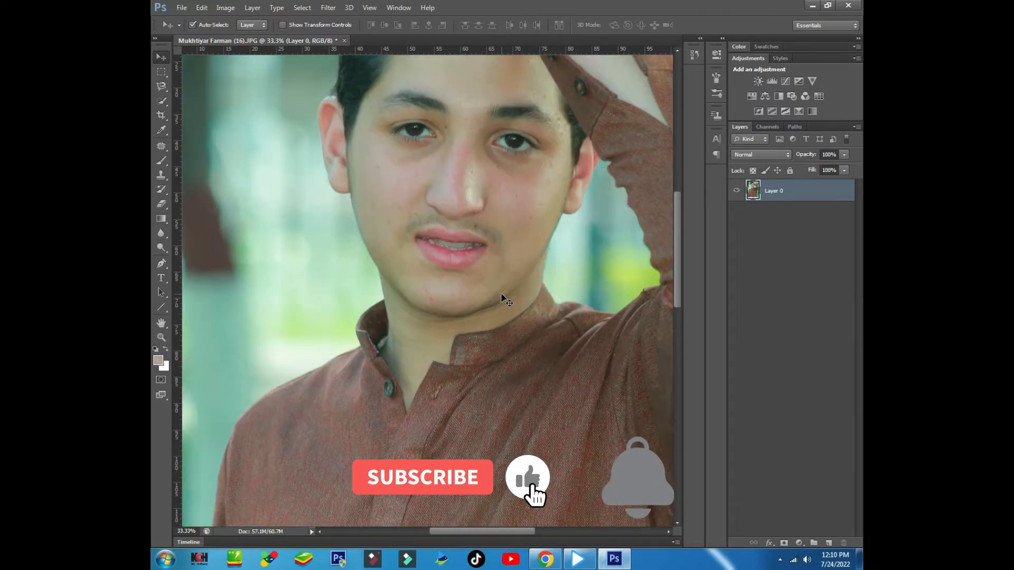
pyautogui.scroll(-1, 501, 298)
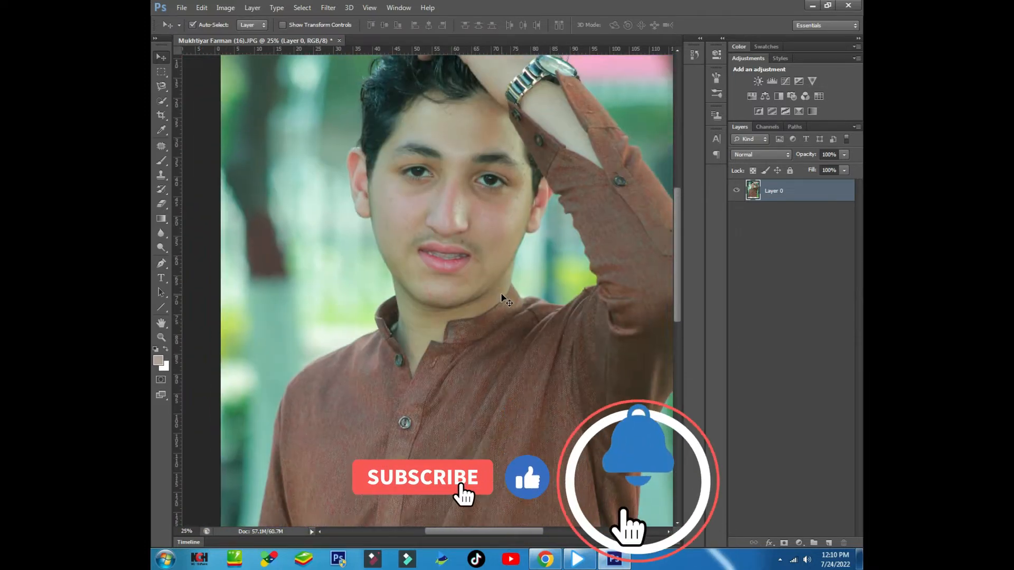
pyautogui.scroll(-2, 501, 298)
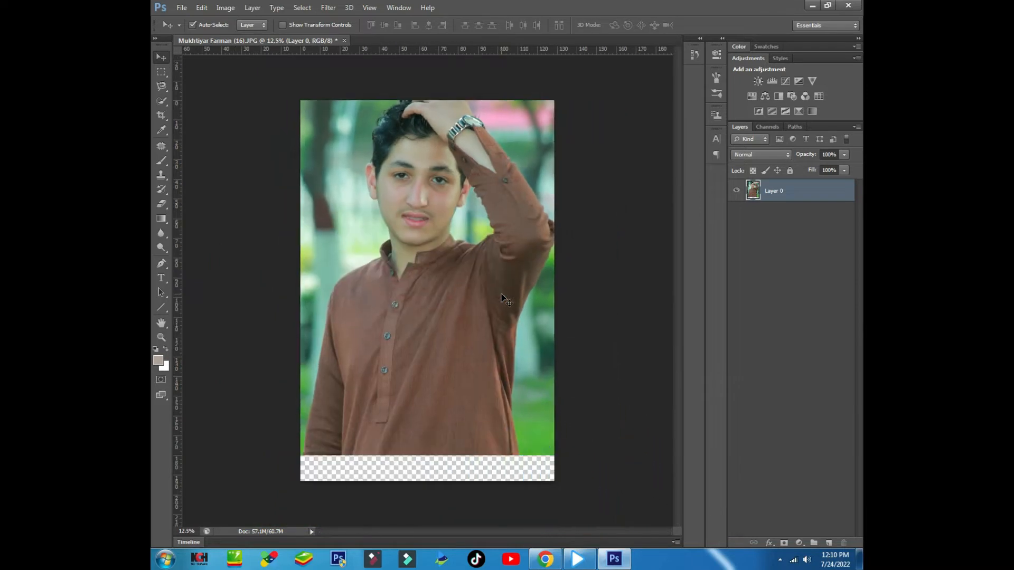
pyautogui.hotkey('ctrl', 'z')
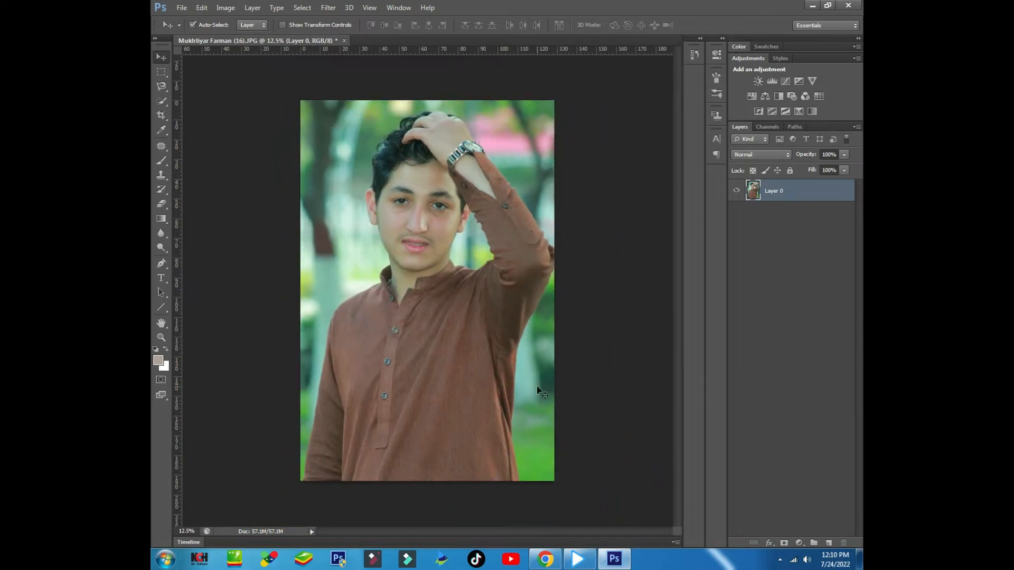
# Switch to the Mixer Brush tool and clean the paint loaded on the brush.
pyautogui.click(162, 165)
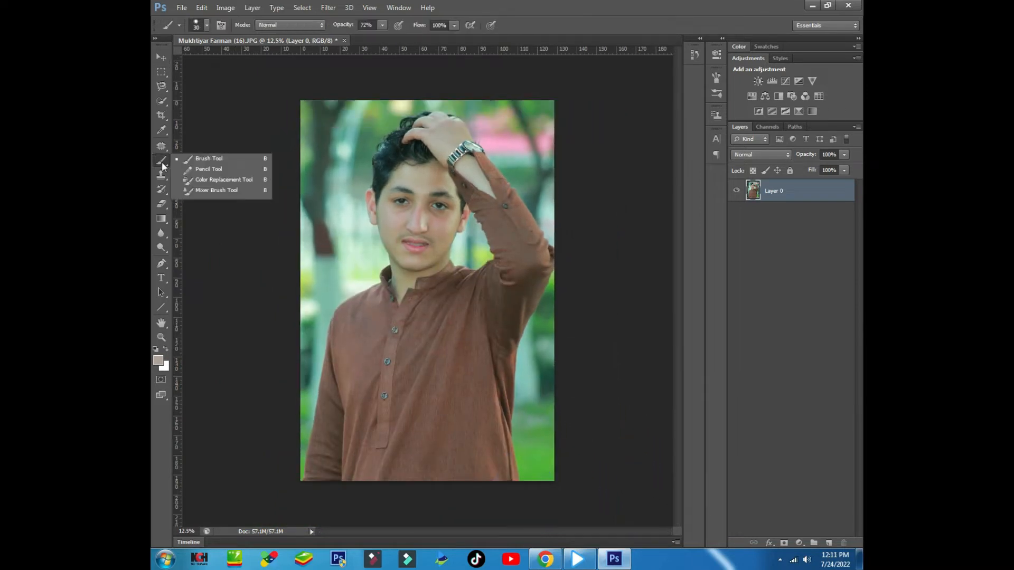
pyautogui.click(263, 192)
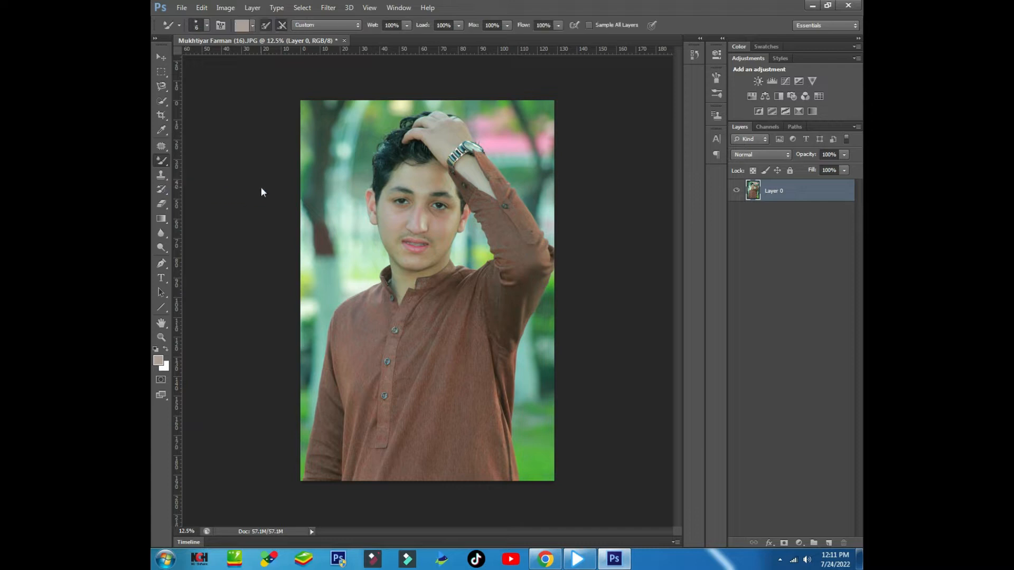
pyautogui.click(207, 26)
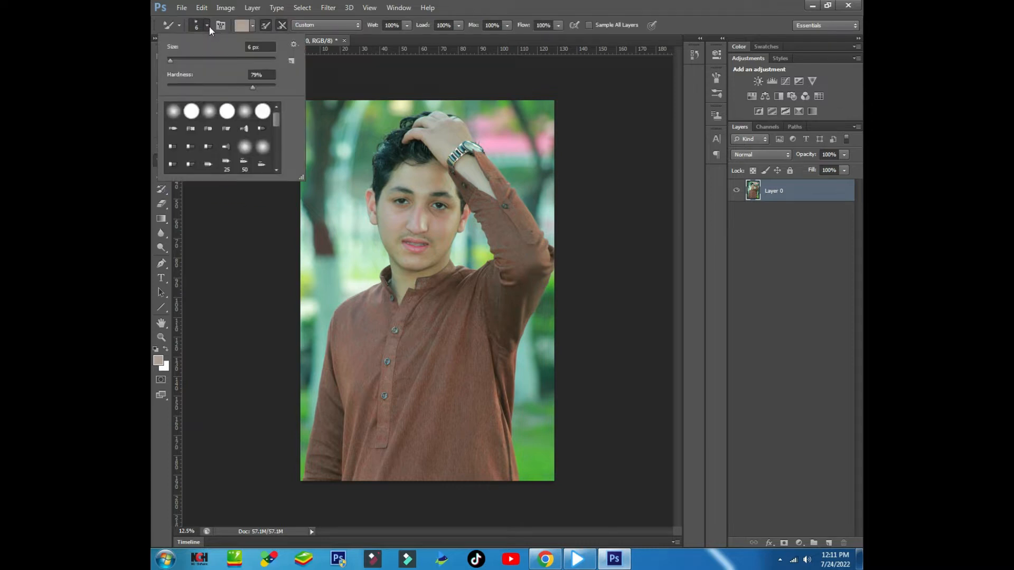
pyautogui.click(242, 25)
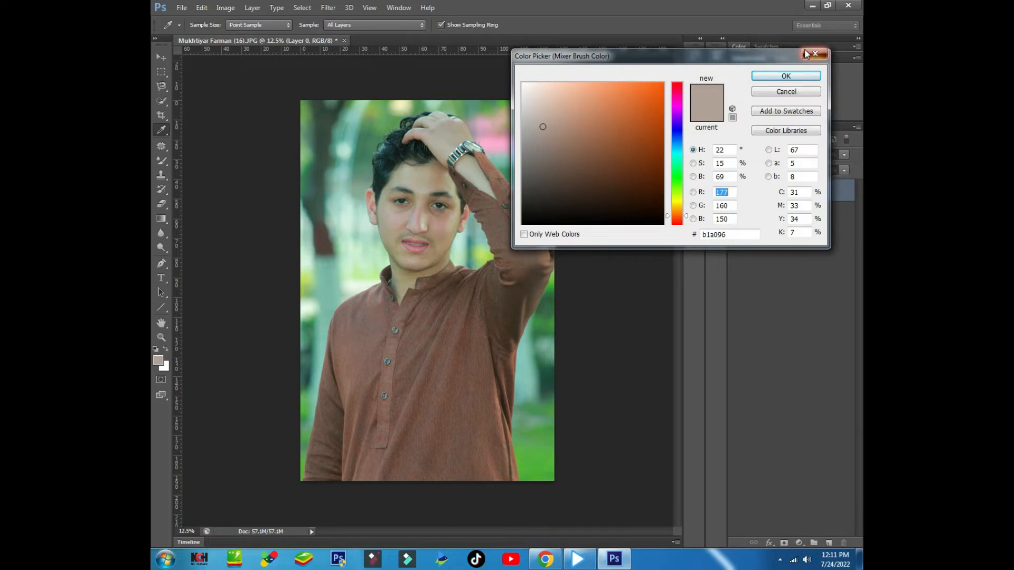
pyautogui.click(806, 53)
pyautogui.click(248, 25)
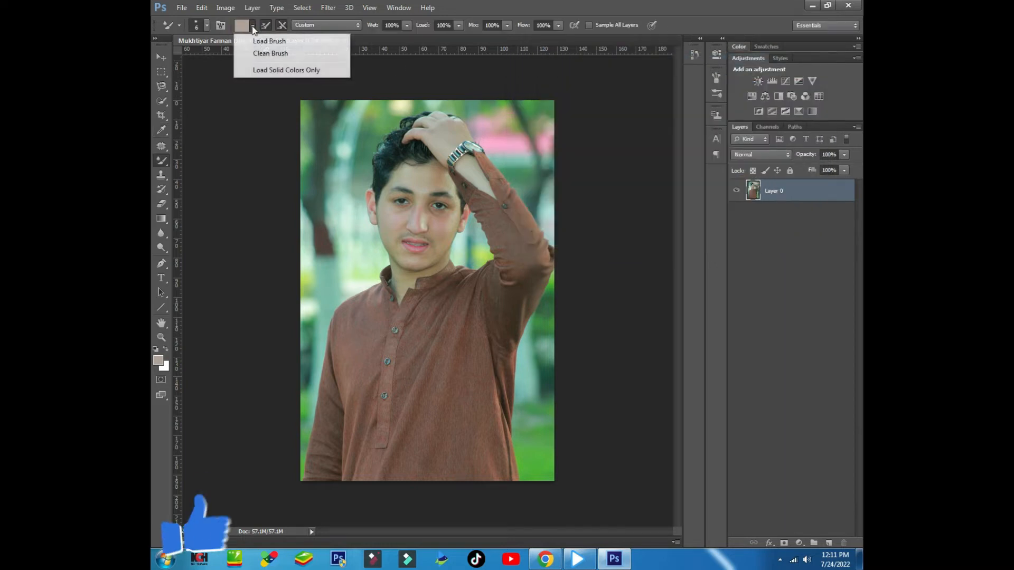
pyautogui.click(267, 52)
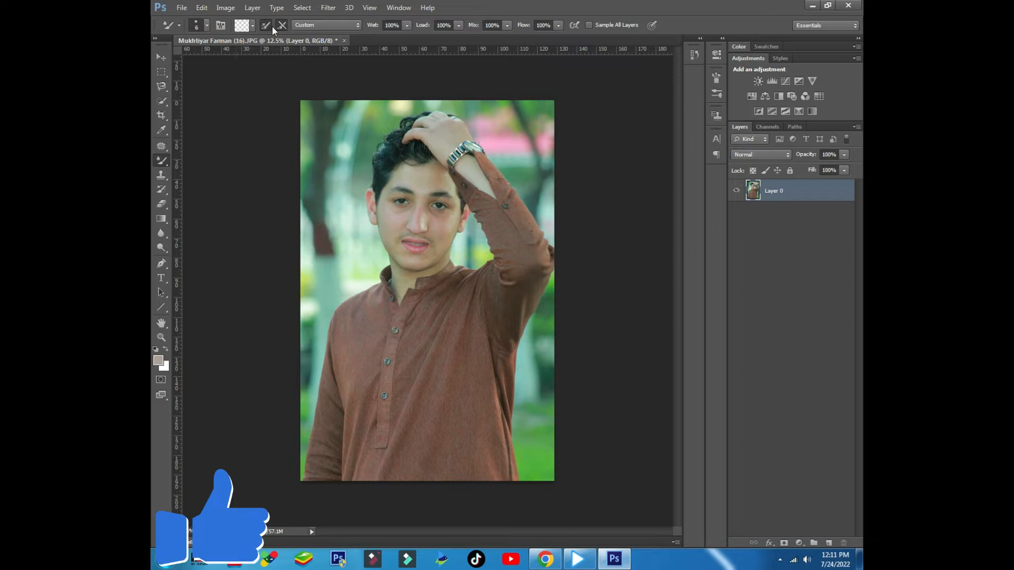
# Set the Mixer Brush size to 32 px.
pyautogui.click(206, 25)
pyautogui.moveTo(252, 47); pyautogui.dragTo(177, 52)
pyautogui.press('BackSpace')
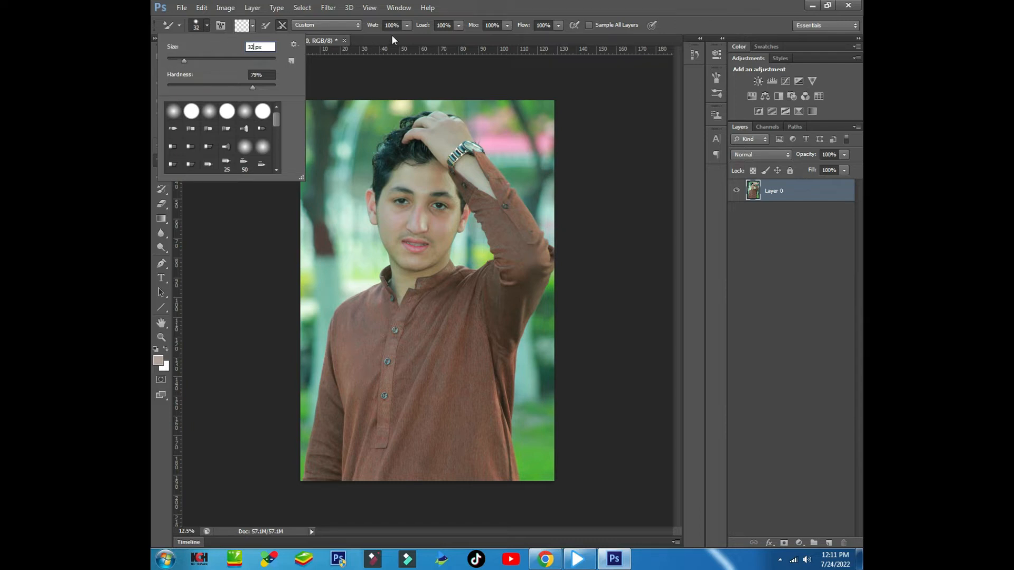
pyautogui.click(248, 111)
# Set the Mixer Brush to 16% wet, 75% load and 90% mix.
pyautogui.click(391, 26)
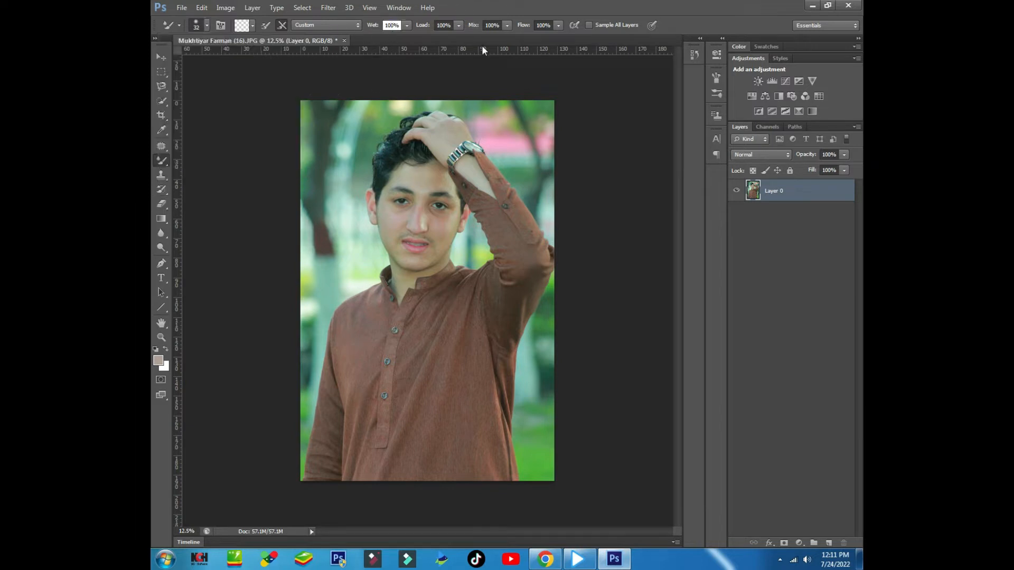
pyautogui.press('BackSpace')
pyautogui.press('BackSpace')
pyautogui.press('BackSpace')
pyautogui.write('10')
pyautogui.click(445, 26)
pyautogui.click(493, 26)
pyautogui.press('BackSpace')
pyautogui.press('BackSpace')
pyautogui.write('9')
pyautogui.click(161, 59)
pyautogui.click(161, 160)
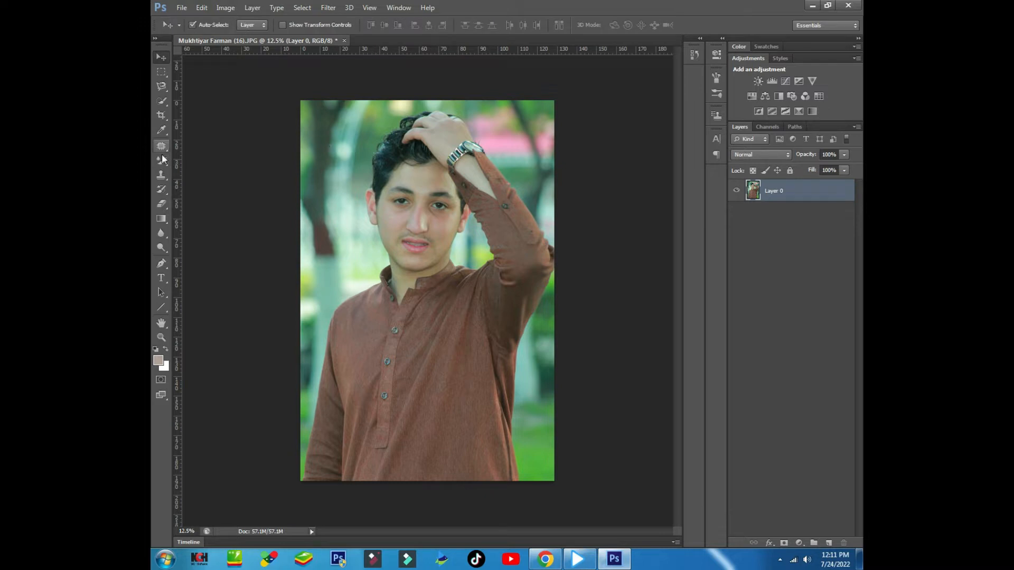
# Blend the red blemish on the upper forehead near the wristwatch with the Mixer Brush.
pyautogui.hotkey('ctrl', '+')
pyautogui.hotkey('ctrl', '+')
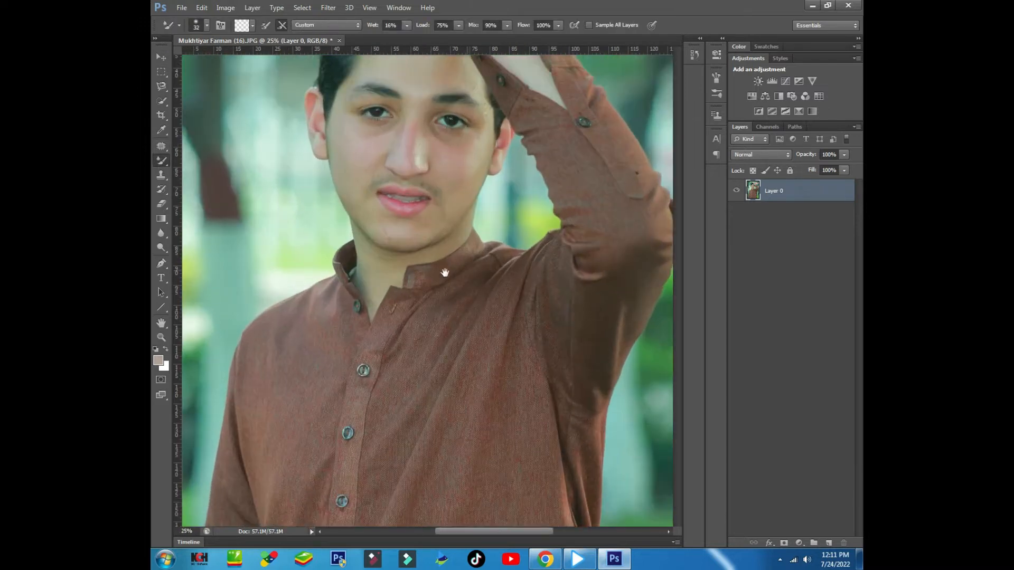
pyautogui.moveTo(429, 160)
pyautogui.mouseDown()
pyautogui.moveTo(421, 307)
pyautogui.moveTo(439, 324)
pyautogui.mouseUp()
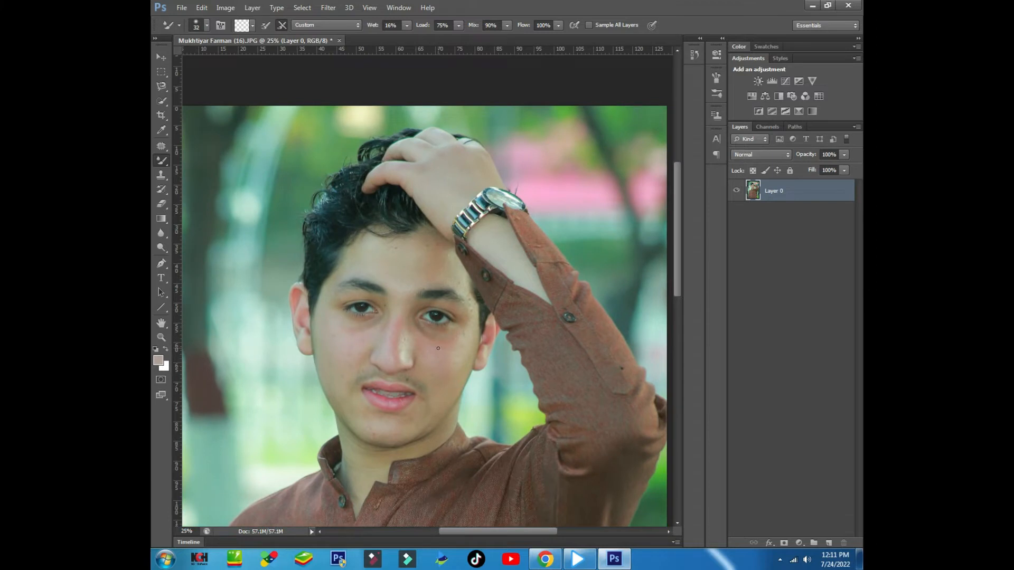
pyautogui.hotkey('ctrl', '+')
pyautogui.hotkey('ctrl', '+')
pyautogui.moveTo(390, 291); pyautogui.dragTo(391, 342)
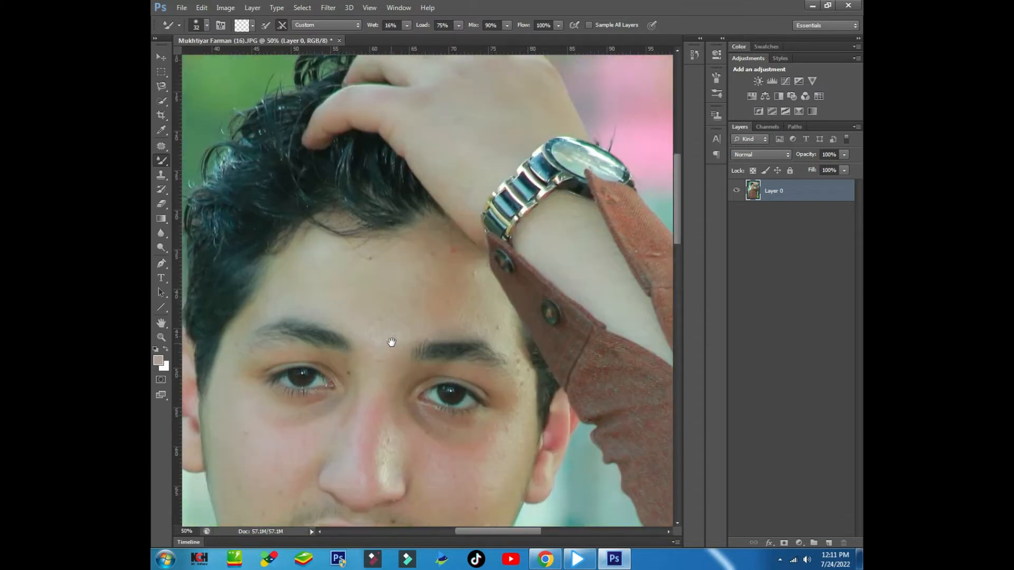
pyautogui.hotkey('ctrl', '+')
pyautogui.hotkey('ctrl', '+')
pyautogui.hotkey('ctrl', '+')
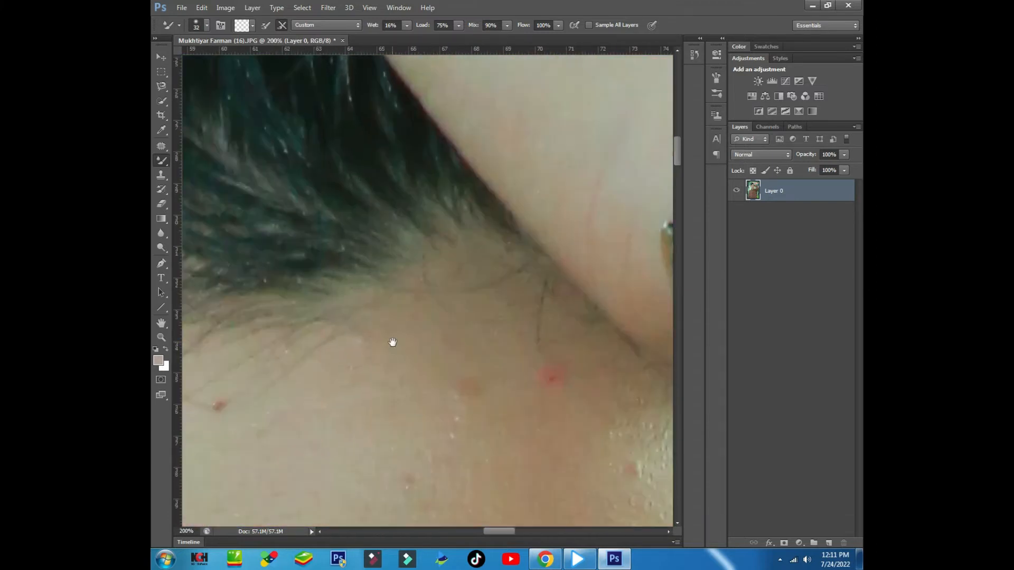
pyautogui.moveTo(464, 401); pyautogui.dragTo(390, 339)
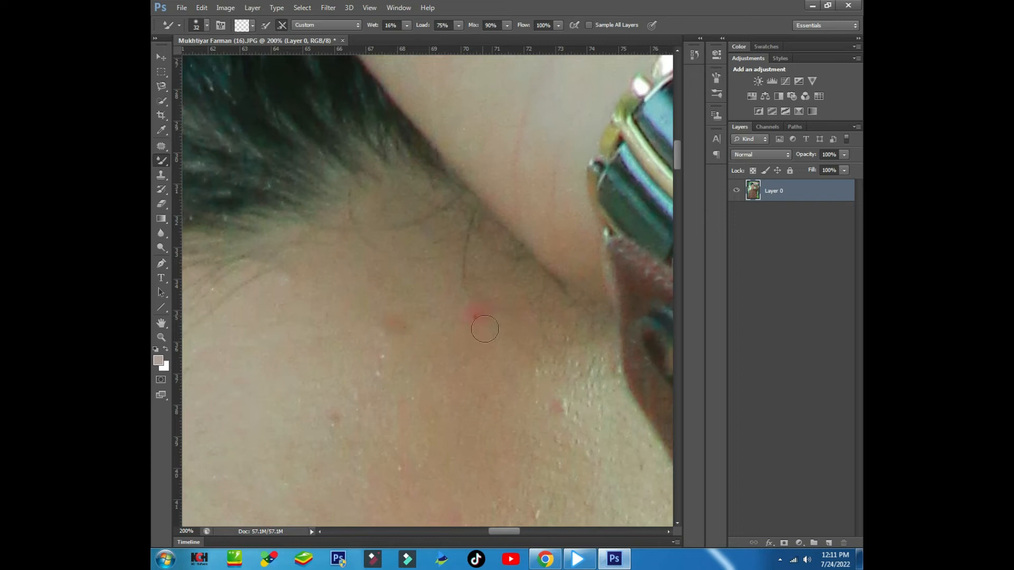
pyautogui.moveTo(474, 309); pyautogui.dragTo(459, 319)
# Enlarge the Mixer Brush to 300 px and blend the spots on the upper forehead below the hairline.
pyautogui.press(']')
pyautogui.press(']')
pyautogui.press(']')
pyautogui.press(']')
pyautogui.press(']')
pyautogui.press(']')
pyautogui.press(']')
pyautogui.press(']')
pyautogui.press(']')
pyautogui.press(']')
pyautogui.press(']')
pyautogui.press(']')
pyautogui.press(']')
pyautogui.press(']')
pyautogui.moveTo(438, 374); pyautogui.dragTo(460, 317)
pyautogui.moveTo(382, 372)
pyautogui.mouseDown()
pyautogui.moveTo(416, 352)
pyautogui.moveTo(405, 342)
pyautogui.moveTo(383, 354)
pyautogui.moveTo(450, 343)
pyautogui.moveTo(383, 327)
pyautogui.moveTo(410, 332)
pyautogui.moveTo(349, 354)
pyautogui.moveTo(372, 361)
pyautogui.moveTo(428, 348)
pyautogui.mouseUp()
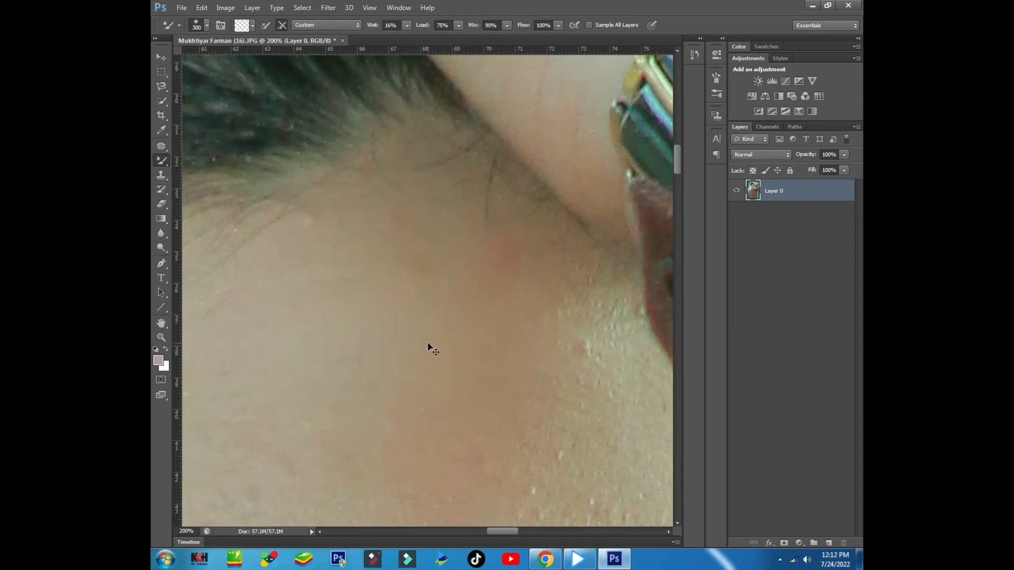
# Smooth the remaining forehead skin between the hairline and the eyebrows with the 300 px Mixer Brush.
pyautogui.hotkey('ctrl', '-')
pyautogui.hotkey('ctrl', '-')
pyautogui.hotkey('ctrl', '-')
pyautogui.moveTo(429, 325)
pyautogui.mouseDown()
pyautogui.moveTo(363, 309)
pyautogui.moveTo(342, 319)
pyautogui.moveTo(372, 316)
pyautogui.moveTo(370, 302)
pyautogui.moveTo(404, 313)
pyautogui.moveTo(328, 302)
pyautogui.moveTo(409, 304)
pyautogui.moveTo(341, 291)
pyautogui.moveTo(316, 297)
pyautogui.moveTo(314, 286)
pyautogui.moveTo(310, 301)
pyautogui.moveTo(304, 279)
pyautogui.moveTo(298, 309)
pyautogui.moveTo(286, 287)
pyautogui.moveTo(293, 297)
pyautogui.moveTo(289, 288)
pyautogui.moveTo(266, 313)
pyautogui.moveTo(297, 293)
pyautogui.moveTo(275, 310)
pyautogui.moveTo(293, 295)
pyautogui.moveTo(317, 303)
pyautogui.moveTo(298, 293)
pyautogui.moveTo(276, 305)
pyautogui.moveTo(333, 296)
pyautogui.moveTo(283, 315)
pyautogui.mouseUp()
pyautogui.press('space')
pyautogui.moveTo(365, 310); pyautogui.dragTo(353, 290)
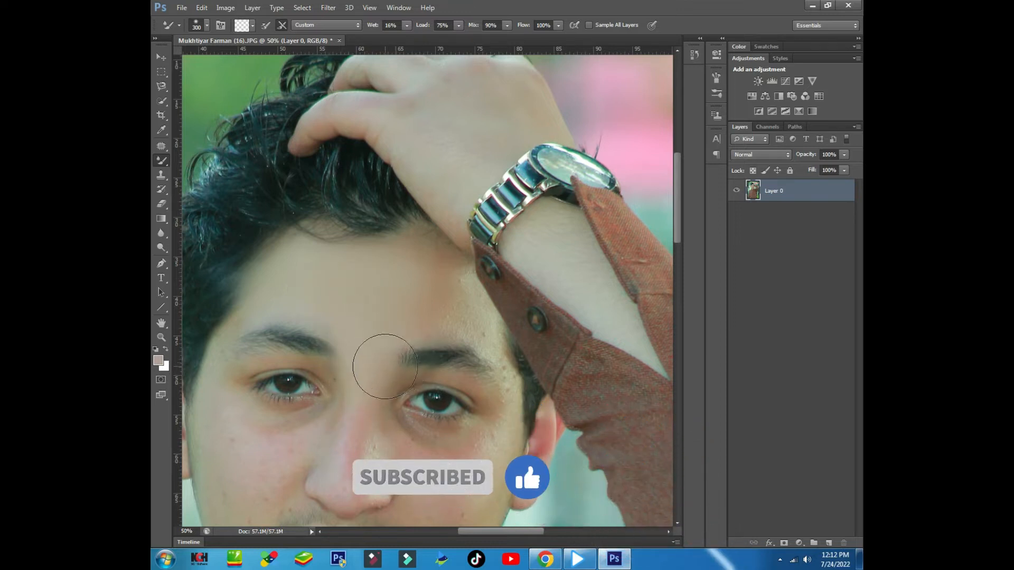
# Reduce the Mixer Brush to 175 px and smooth the forehead and temple skin beside the raised sleeve.
pyautogui.press('[')
pyautogui.press('[')
pyautogui.press('[')
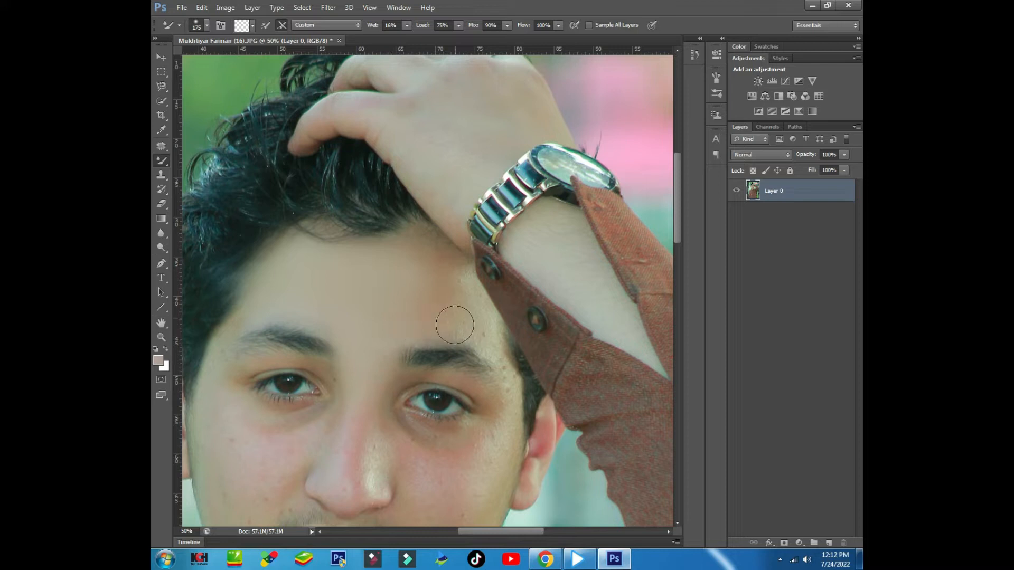
pyautogui.moveTo(452, 308)
pyautogui.mouseDown()
pyautogui.moveTo(471, 322)
pyautogui.moveTo(450, 272)
pyautogui.moveTo(480, 335)
pyautogui.moveTo(482, 317)
pyautogui.moveTo(468, 288)
pyautogui.moveTo(478, 362)
pyautogui.moveTo(482, 335)
pyautogui.moveTo(492, 346)
pyautogui.moveTo(479, 333)
pyautogui.moveTo(474, 342)
pyautogui.moveTo(489, 348)
pyautogui.mouseUp()
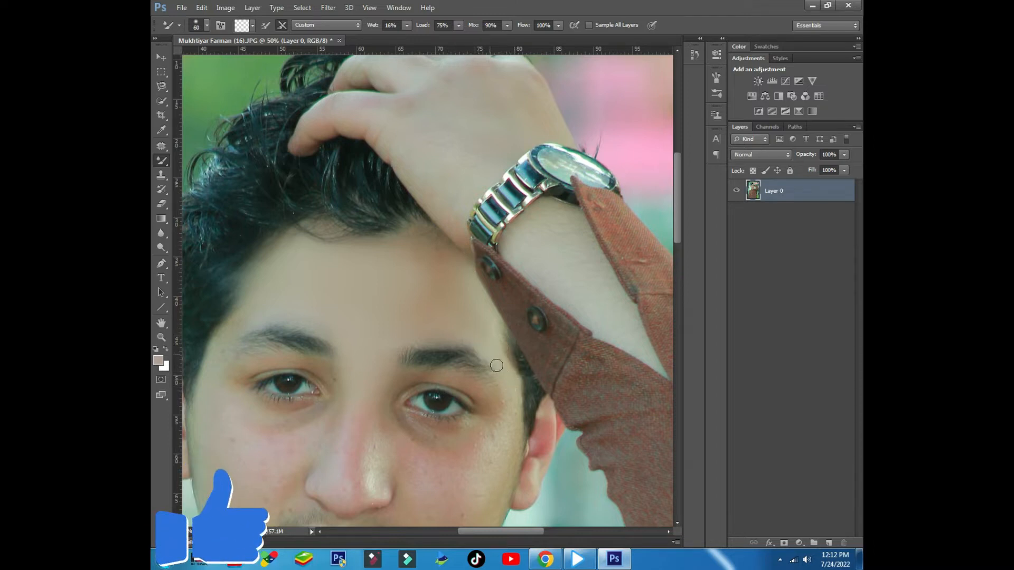
# Set the Mixer Brush to 100 px and smooth the skin around the eye nearest the raised sleeve.
pyautogui.scroll(-2, 489, 334)
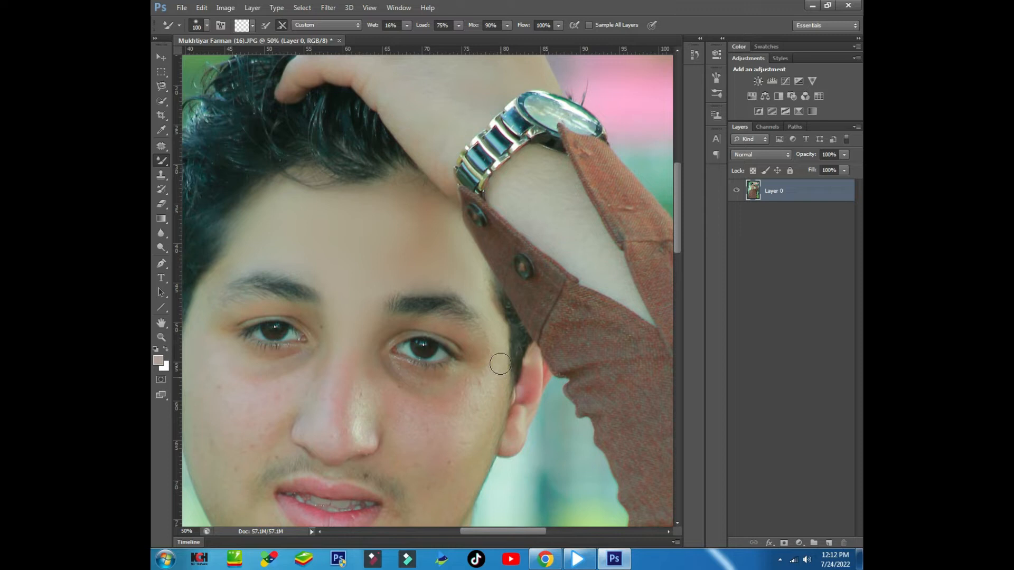
pyautogui.scroll(-3, 485, 377)
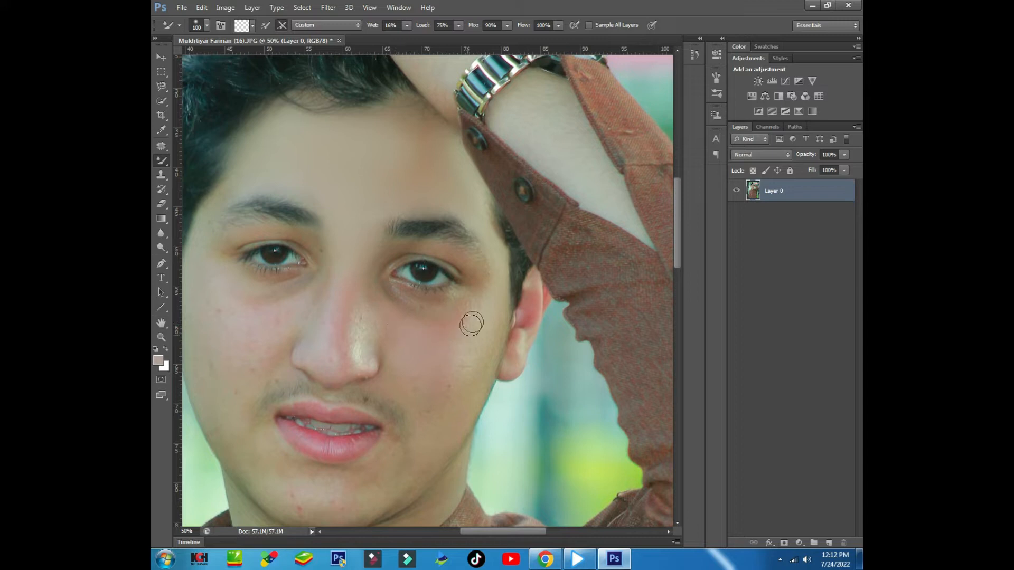
pyautogui.moveTo(473, 306); pyautogui.dragTo(456, 350)
pyautogui.scroll(5, 464, 292)
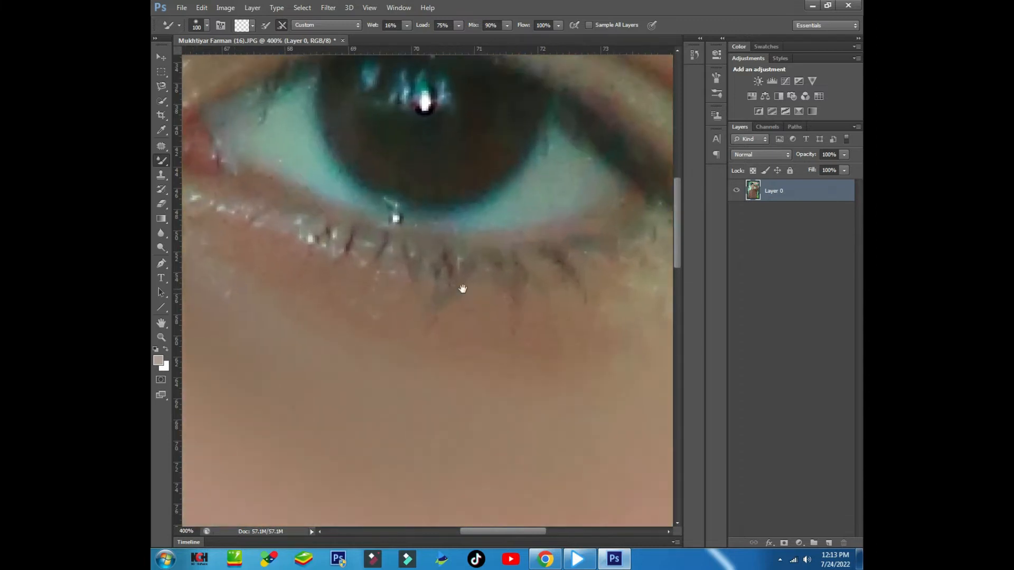
pyautogui.moveTo(458, 294); pyautogui.dragTo(358, 447)
pyautogui.moveTo(534, 315); pyautogui.dragTo(514, 268)
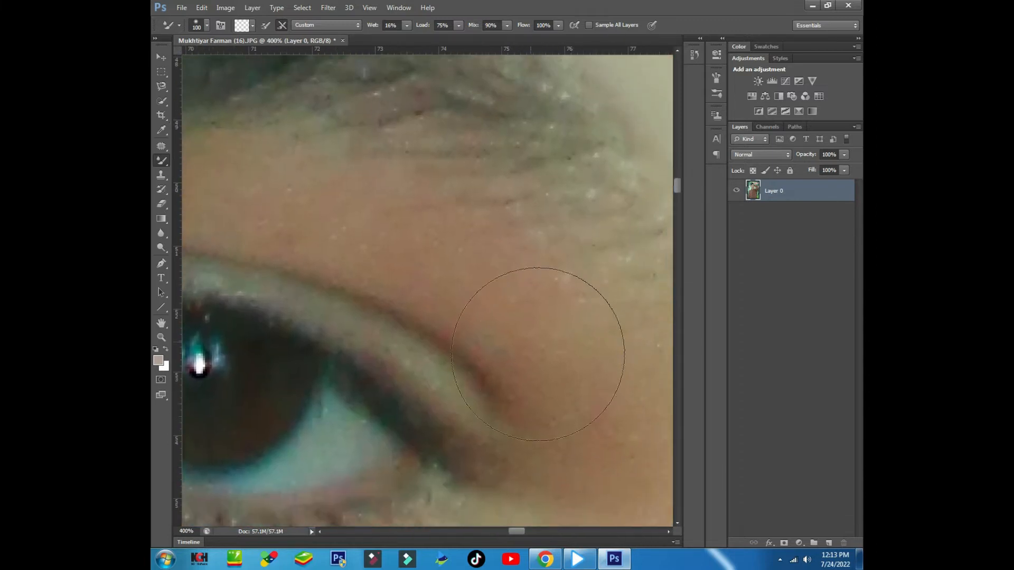
pyautogui.scroll(-4, 544, 359)
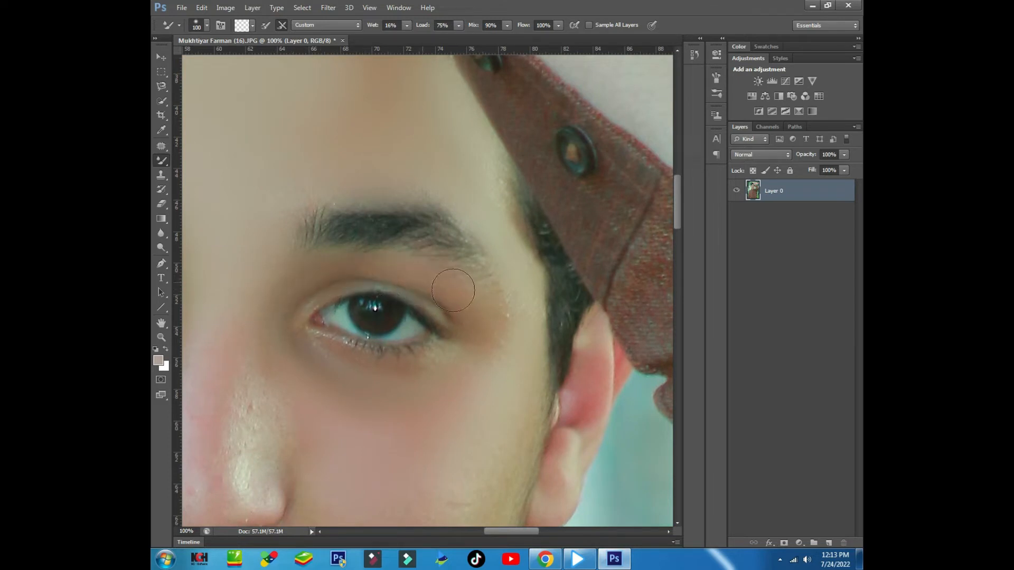
pyautogui.moveTo(530, 325); pyautogui.dragTo(517, 308)
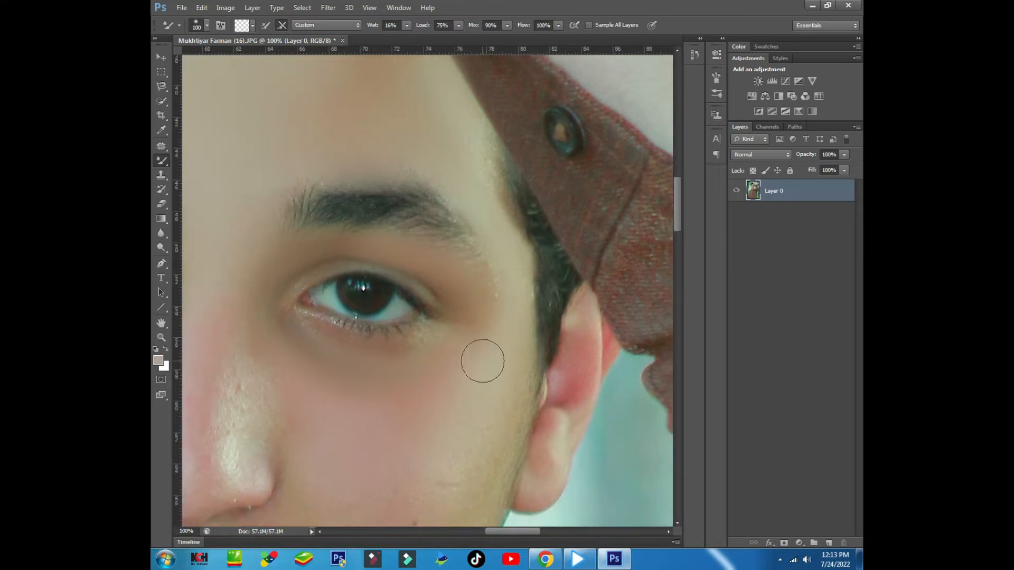
# Smooth the cheek between the nose and the ear on the raised-sleeve side with the 100 px Mixer Brush.
pyautogui.moveTo(476, 390); pyautogui.dragTo(468, 304)
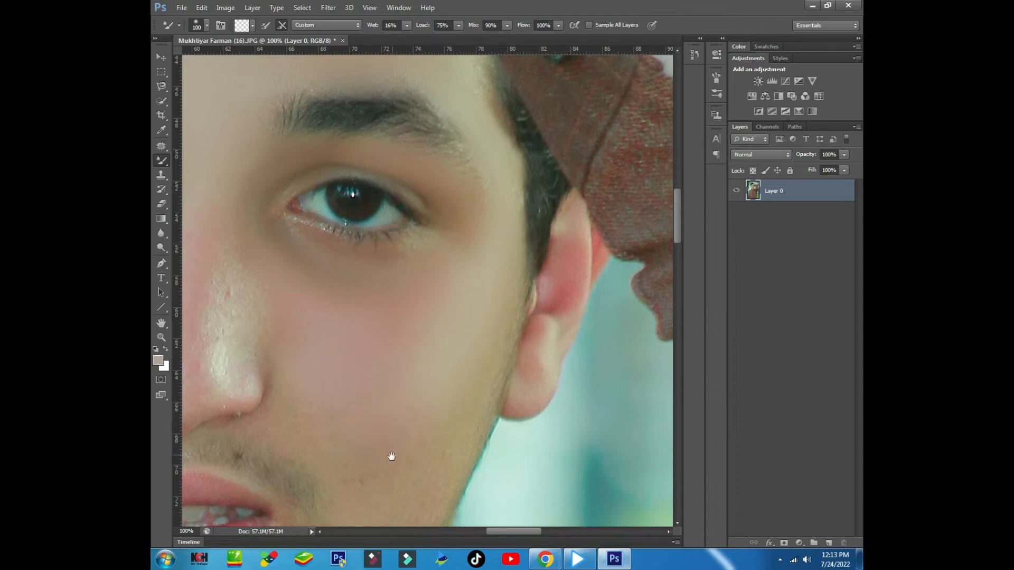
pyautogui.moveTo(392, 455); pyautogui.dragTo(402, 389)
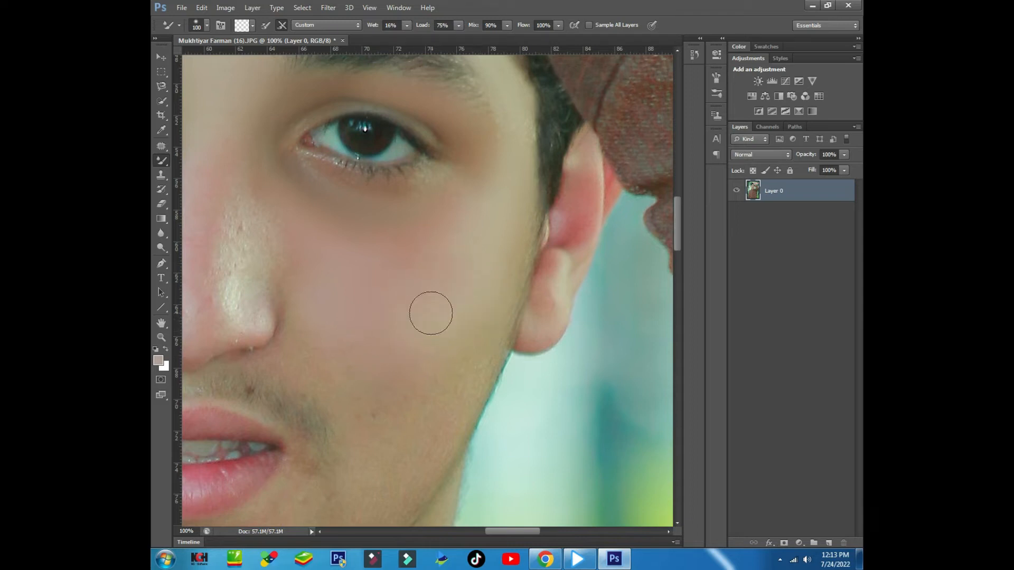
pyautogui.moveTo(394, 372); pyautogui.dragTo(420, 308)
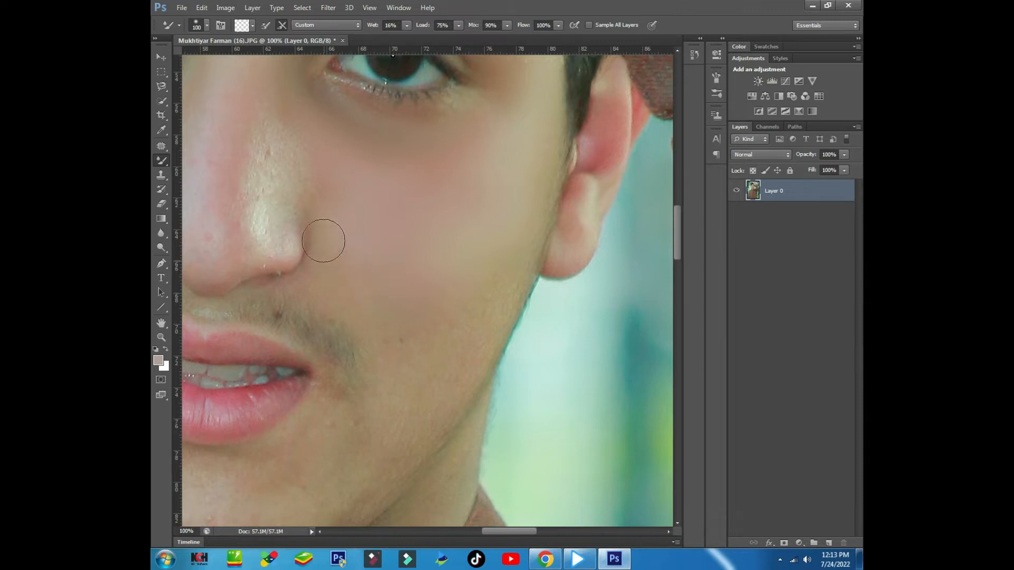
pyautogui.moveTo(393, 312)
pyautogui.mouseDown()
pyautogui.moveTo(399, 372)
pyautogui.moveTo(465, 286)
pyautogui.moveTo(452, 355)
pyautogui.moveTo(512, 240)
pyautogui.moveTo(497, 315)
pyautogui.moveTo(444, 389)
pyautogui.moveTo(482, 346)
pyautogui.moveTo(506, 283)
pyautogui.mouseUp()
# Smooth the skin beside the mouth corner and blend away the red blemishes on the chin.
pyautogui.moveTo(417, 385)
pyautogui.mouseDown()
pyautogui.moveTo(457, 237)
pyautogui.moveTo(503, 181)
pyautogui.moveTo(482, 181)
pyautogui.mouseUp()
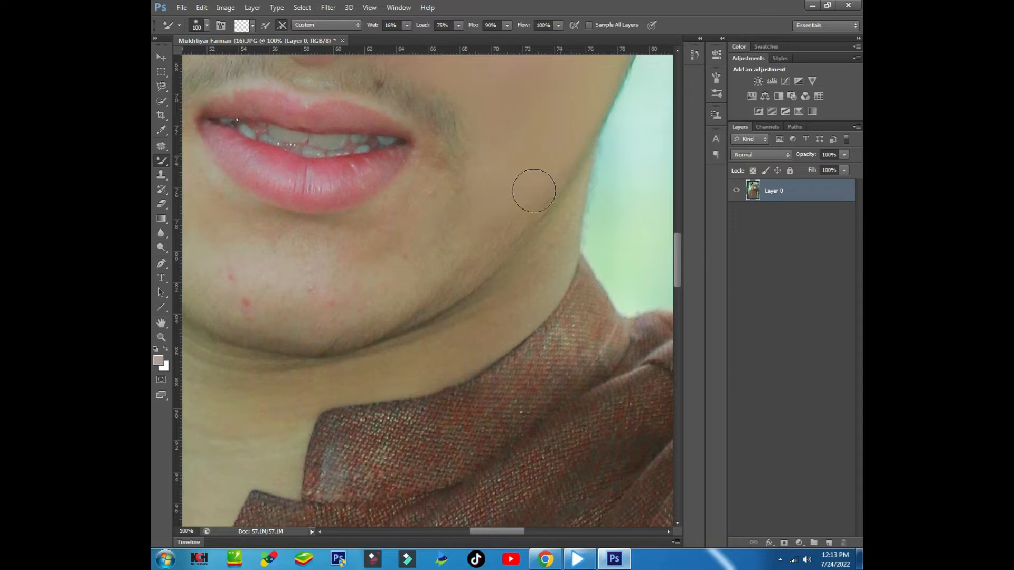
pyautogui.moveTo(456, 204)
pyautogui.mouseDown()
pyautogui.moveTo(430, 216)
pyautogui.moveTo(432, 151)
pyautogui.moveTo(424, 204)
pyautogui.moveTo(417, 152)
pyautogui.moveTo(418, 184)
pyautogui.moveTo(426, 151)
pyautogui.moveTo(424, 184)
pyautogui.moveTo(428, 161)
pyautogui.mouseUp()
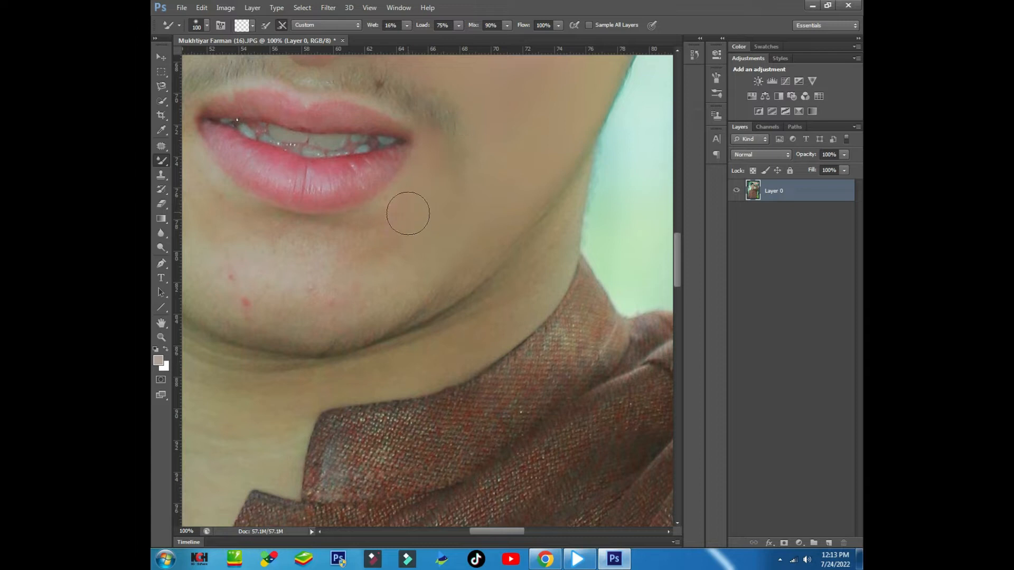
pyautogui.moveTo(341, 236)
pyautogui.mouseDown()
pyautogui.moveTo(392, 211)
pyautogui.moveTo(359, 243)
pyautogui.mouseUp()
pyautogui.moveTo(237, 227)
pyautogui.mouseDown()
pyautogui.moveTo(352, 229)
pyautogui.moveTo(308, 252)
pyautogui.moveTo(355, 274)
pyautogui.moveTo(389, 272)
pyautogui.moveTo(262, 273)
pyautogui.moveTo(237, 259)
pyautogui.moveTo(269, 285)
pyautogui.mouseUp()
pyautogui.moveTo(381, 289); pyautogui.dragTo(354, 307)
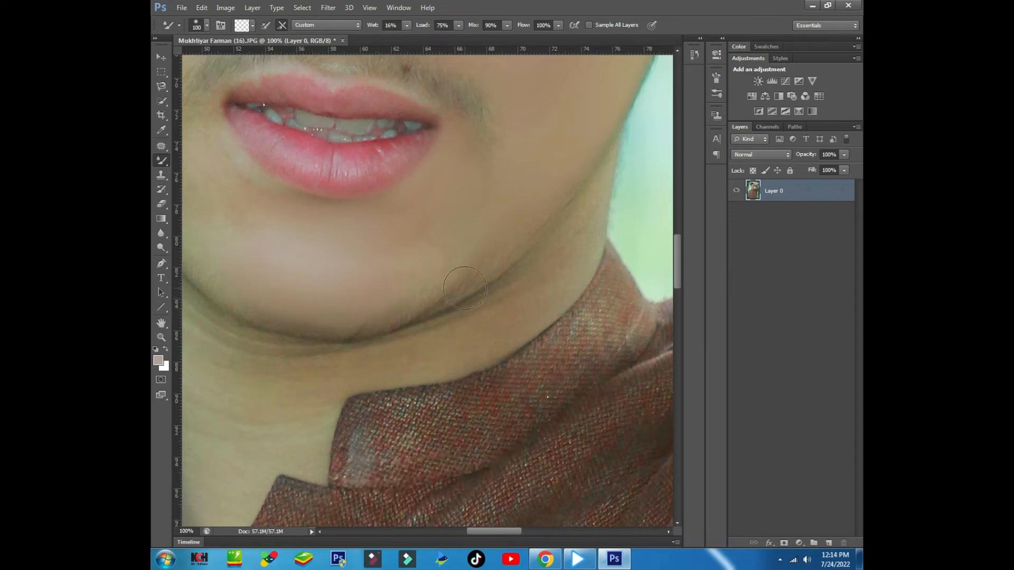
# Smooth the lower chin edge and the jawline toward the ear on the raised-sleeve side.
pyautogui.moveTo(322, 315)
pyautogui.mouseDown()
pyautogui.moveTo(219, 290)
pyautogui.moveTo(230, 278)
pyautogui.mouseUp()
pyautogui.moveTo(406, 301); pyautogui.dragTo(312, 323)
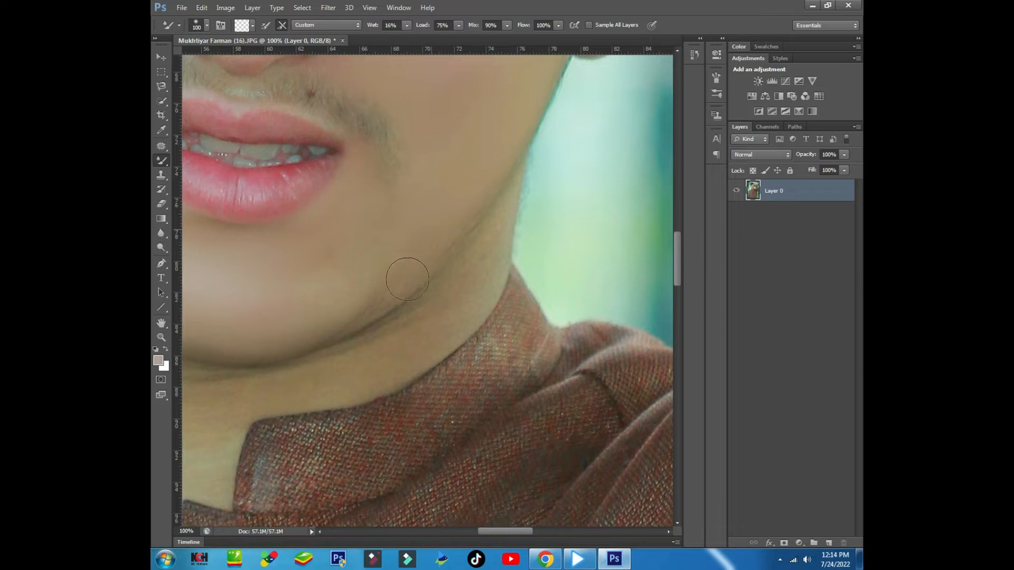
pyautogui.moveTo(362, 272); pyautogui.dragTo(310, 331)
pyautogui.moveTo(358, 299)
pyautogui.mouseDown()
pyautogui.moveTo(312, 301)
pyautogui.moveTo(289, 319)
pyautogui.mouseUp()
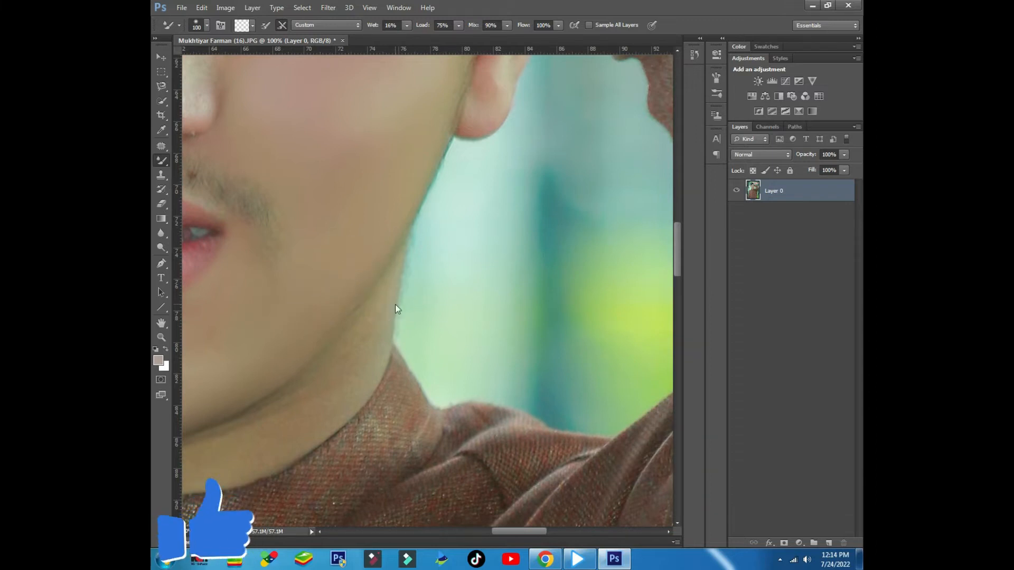
# Reduce the Mixer Brush to 45 px and smooth the neck skin between the jawline and the collar.
pyautogui.press('[')
pyautogui.press('[')
pyautogui.press('[')
pyautogui.press('[')
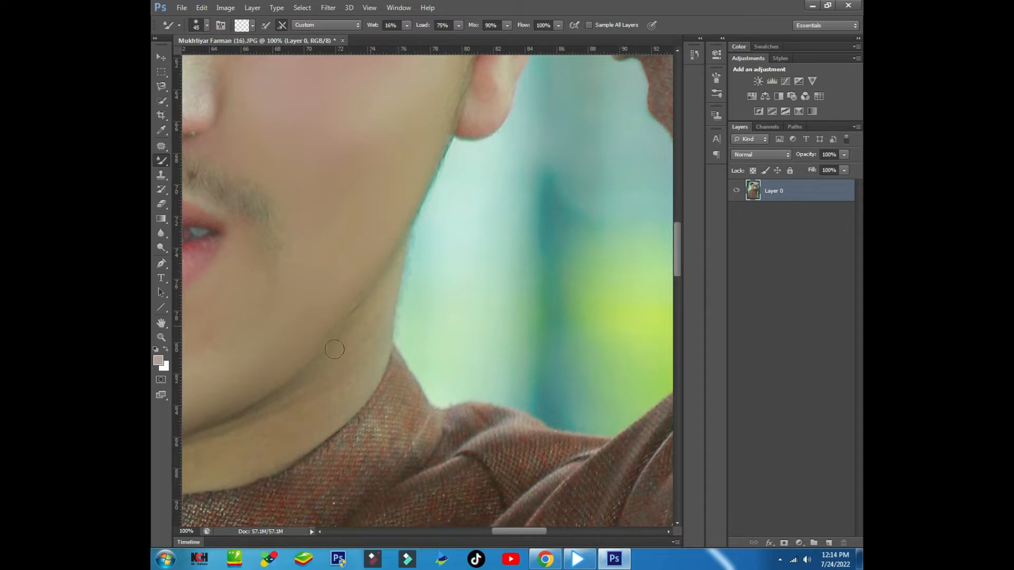
pyautogui.moveTo(317, 375); pyautogui.dragTo(328, 341)
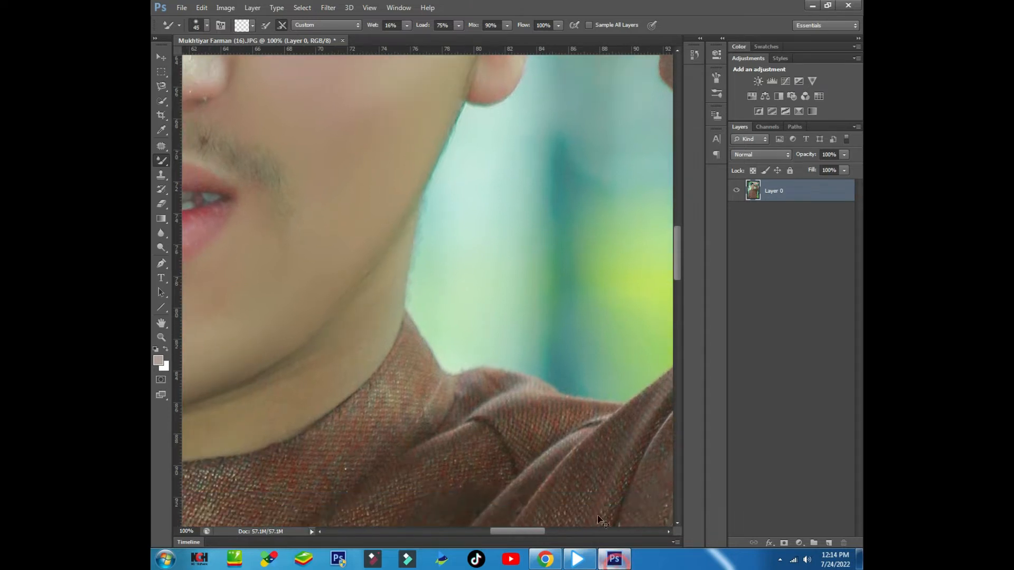
# Adjust the Mixer Brush to 30 px and blend the narrow neck area between the jaw shadow and the background.
pyautogui.hotkey('ctrl', '+')
pyautogui.hotkey('ctrl', '+')
pyautogui.moveTo(489, 425); pyautogui.dragTo(593, 418)
pyautogui.press(']')
pyautogui.press(']')
pyautogui.press(']')
pyautogui.press(']')
pyautogui.press('[')
pyautogui.press('[')
pyautogui.press('[')
pyautogui.press('[')
pyautogui.press('[')
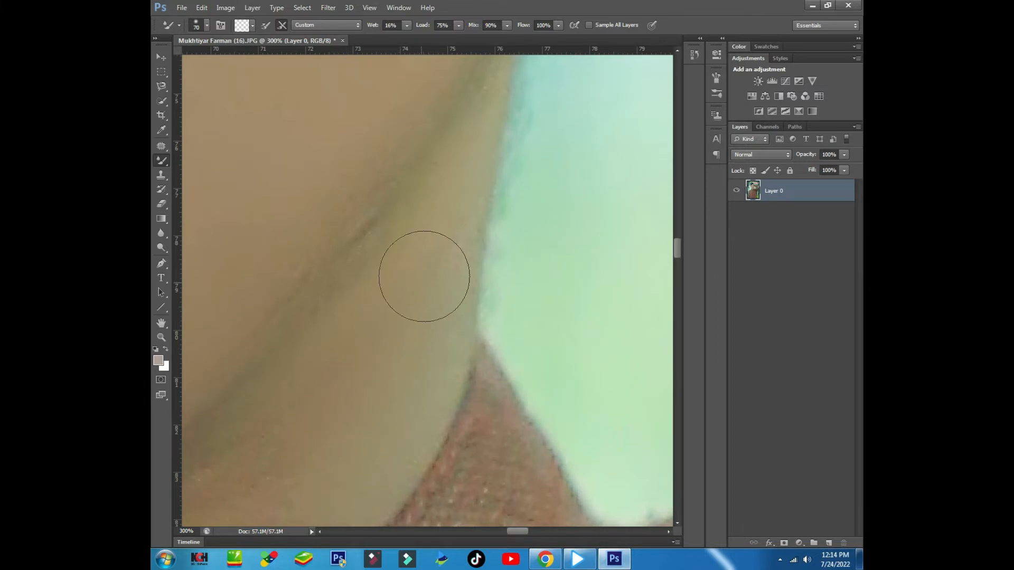
pyautogui.moveTo(464, 147)
pyautogui.mouseDown()
pyautogui.moveTo(448, 279)
pyautogui.moveTo(475, 160)
pyautogui.mouseUp()
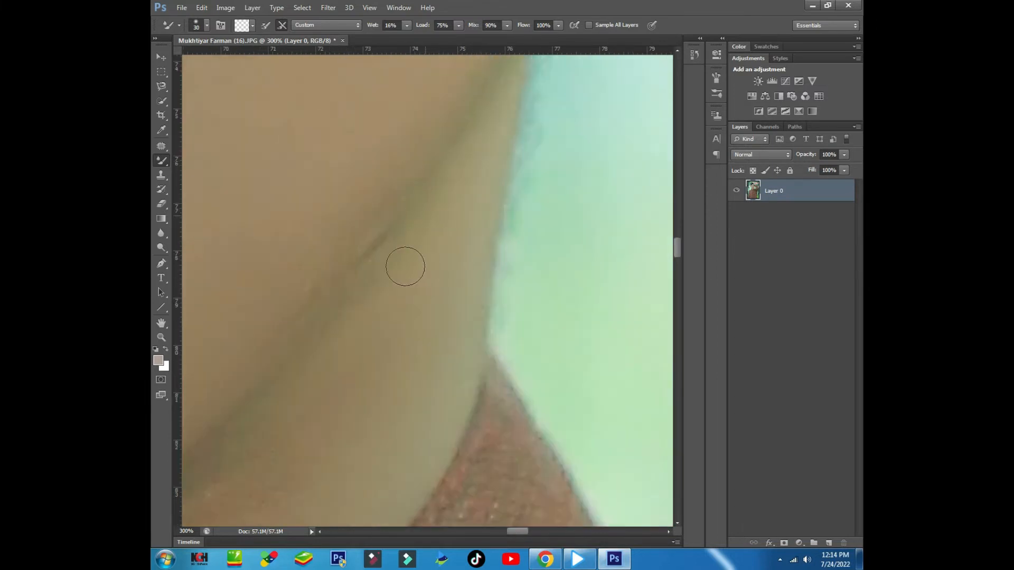
pyautogui.moveTo(366, 362); pyautogui.dragTo(464, 240)
pyautogui.moveTo(366, 326); pyautogui.dragTo(372, 306)
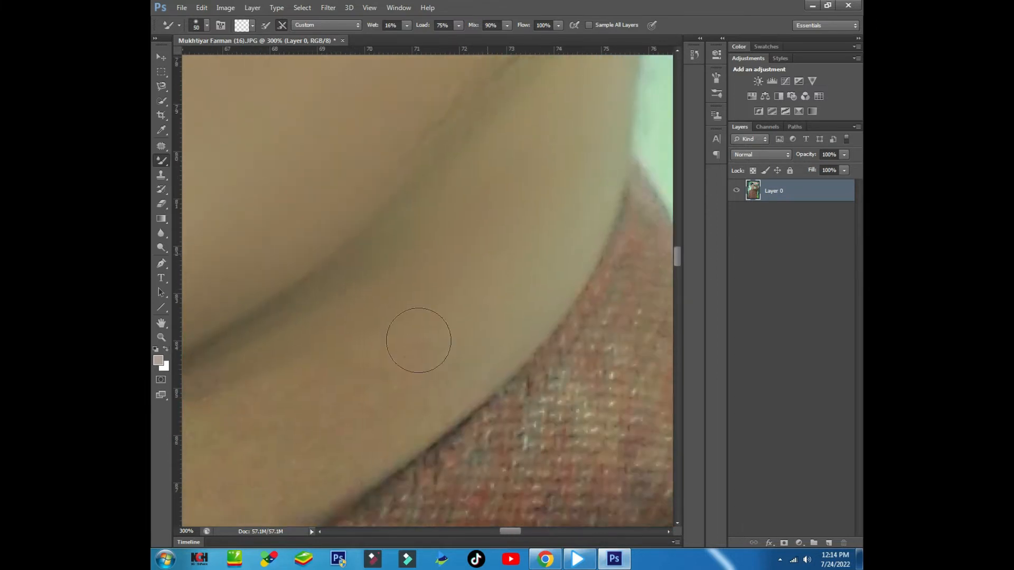
# Smooth the neck strip along the collar edge on the raised-sleeve side with a 50 px Mixer Brush.
pyautogui.moveTo(496, 347); pyautogui.dragTo(538, 215)
pyautogui.moveTo(421, 381)
pyautogui.mouseDown()
pyautogui.moveTo(486, 276)
pyautogui.moveTo(445, 255)
pyautogui.moveTo(272, 309)
pyautogui.mouseUp()
pyautogui.moveTo(342, 379)
pyautogui.mouseDown()
pyautogui.moveTo(430, 299)
pyautogui.moveTo(559, 276)
pyautogui.mouseUp()
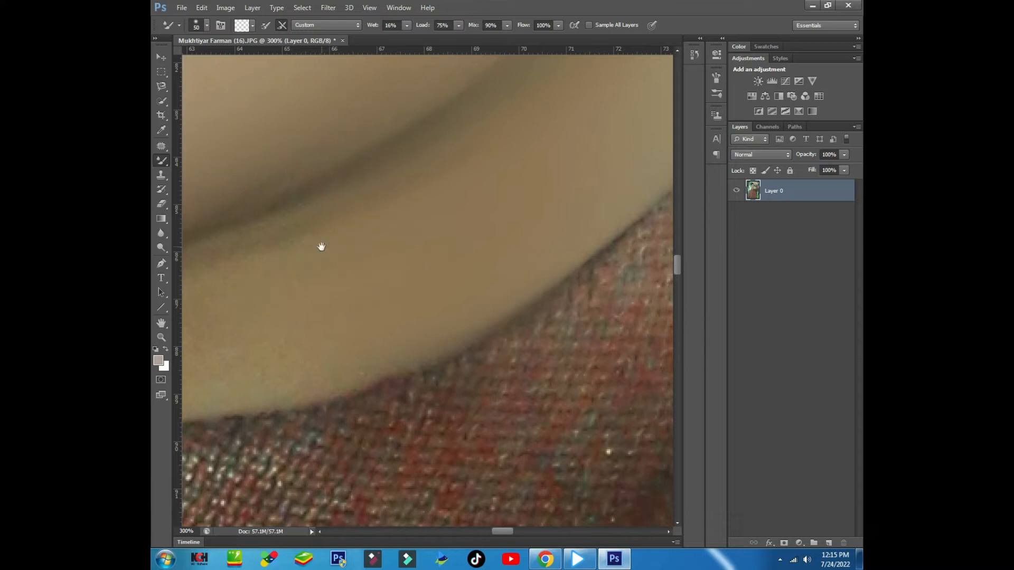
pyautogui.moveTo(321, 247); pyautogui.dragTo(402, 232)
pyautogui.moveTo(259, 345); pyautogui.dragTo(492, 317)
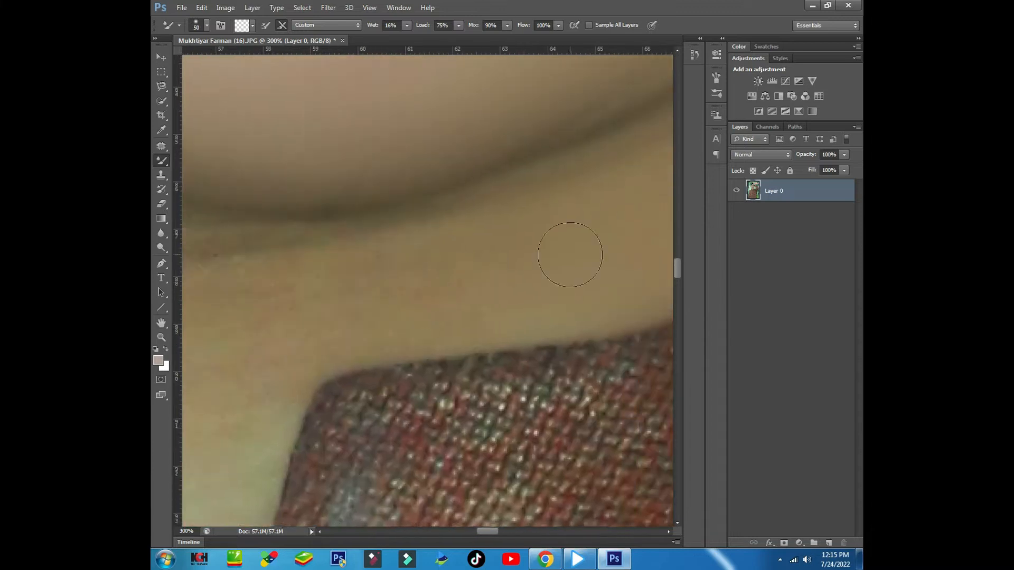
# Blend the neck skin directly under the chin, above the collar corner, with the 50 px Mixer Brush.
pyautogui.moveTo(622, 278); pyautogui.dragTo(521, 274)
pyautogui.moveTo(436, 398); pyautogui.dragTo(608, 386)
pyautogui.moveTo(402, 248); pyautogui.dragTo(495, 259)
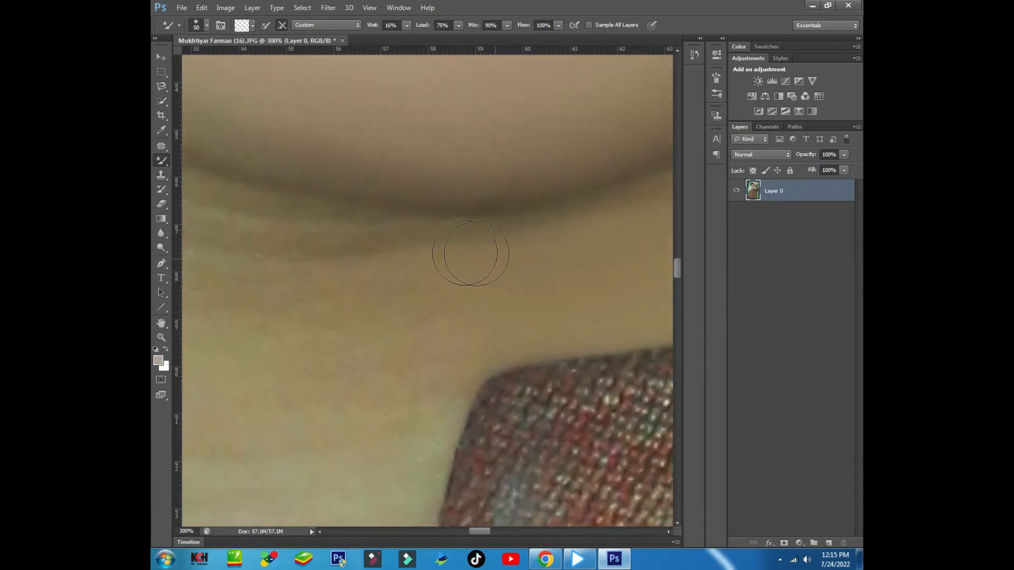
pyautogui.moveTo(317, 269); pyautogui.dragTo(446, 276)
# Enlarge the Mixer Brush to 175 px and smooth the front of the neck below the chin.
pyautogui.hotkey('ctrl', '-')
pyautogui.hotkey('ctrl', '-')
pyautogui.hotkey('ctrl', '-')
pyautogui.press(']')
pyautogui.press(']')
pyautogui.press(']')
pyautogui.press(']')
pyautogui.press(']')
pyautogui.press(']')
pyautogui.press(']')
pyautogui.press(']')
pyautogui.press(']')
pyautogui.press(']')
pyautogui.press(']')
pyautogui.press(']')
pyautogui.press(']')
pyautogui.press(']')
pyautogui.press('[')
pyautogui.press('[')
pyautogui.press('[')
pyautogui.press('[')
pyautogui.moveTo(438, 305)
pyautogui.mouseDown()
pyautogui.moveTo(345, 273)
pyautogui.moveTo(378, 271)
pyautogui.moveTo(363, 276)
pyautogui.moveTo(386, 318)
pyautogui.moveTo(390, 362)
pyautogui.moveTo(434, 308)
pyautogui.mouseUp()
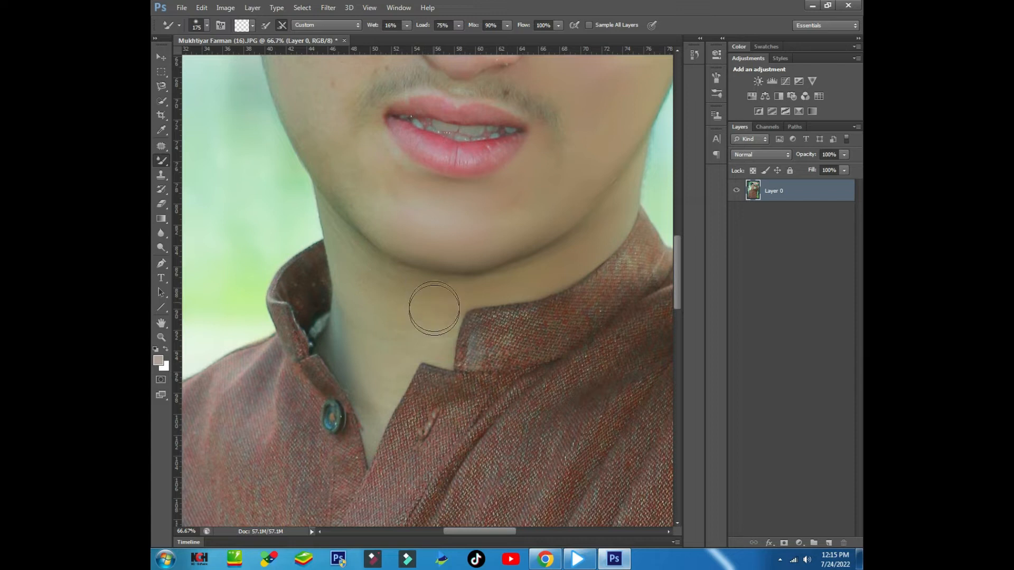
# Reduce the Mixer Brush to 50 px and smooth the neck skin down into the open collar.
pyautogui.scroll(3, 434, 309)
pyautogui.press('[')
pyautogui.press('[')
pyautogui.press('[')
pyautogui.press('[')
pyautogui.press('[')
pyautogui.press('[')
pyautogui.press('[')
pyautogui.press('[')
pyautogui.moveTo(482, 242)
pyautogui.mouseDown()
pyautogui.moveTo(414, 443)
pyautogui.moveTo(326, 417)
pyautogui.moveTo(439, 485)
pyautogui.mouseUp()
pyautogui.moveTo(325, 419); pyautogui.dragTo(439, 336)
pyautogui.moveTo(364, 475); pyautogui.dragTo(439, 353)
pyautogui.moveTo(374, 412); pyautogui.dragTo(437, 293)
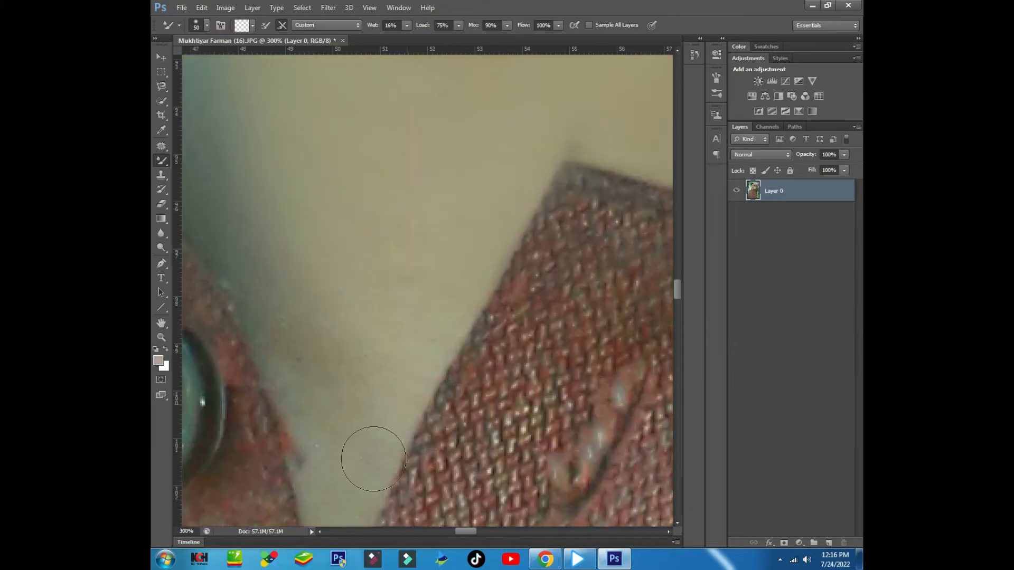
pyautogui.moveTo(373, 459); pyautogui.dragTo(389, 242)
pyautogui.scroll(2, 385, 216)
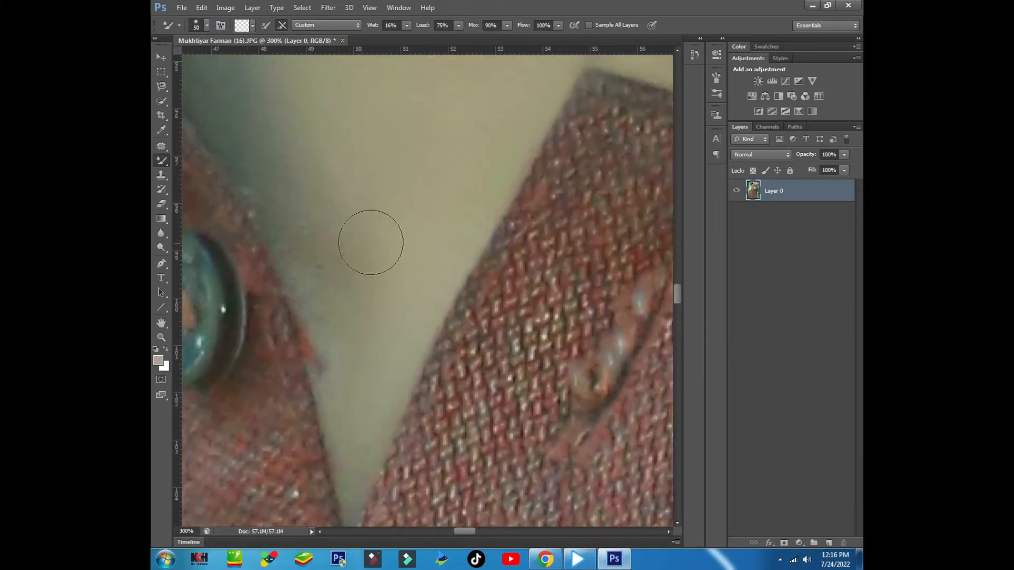
# Enlarge the Mixer Brush to 100 px and blend the shadowed neck skin beside the buttoned collar edge.
pyautogui.press(']')
pyautogui.press(']')
pyautogui.press(']')
pyautogui.press(']')
pyautogui.press(']')
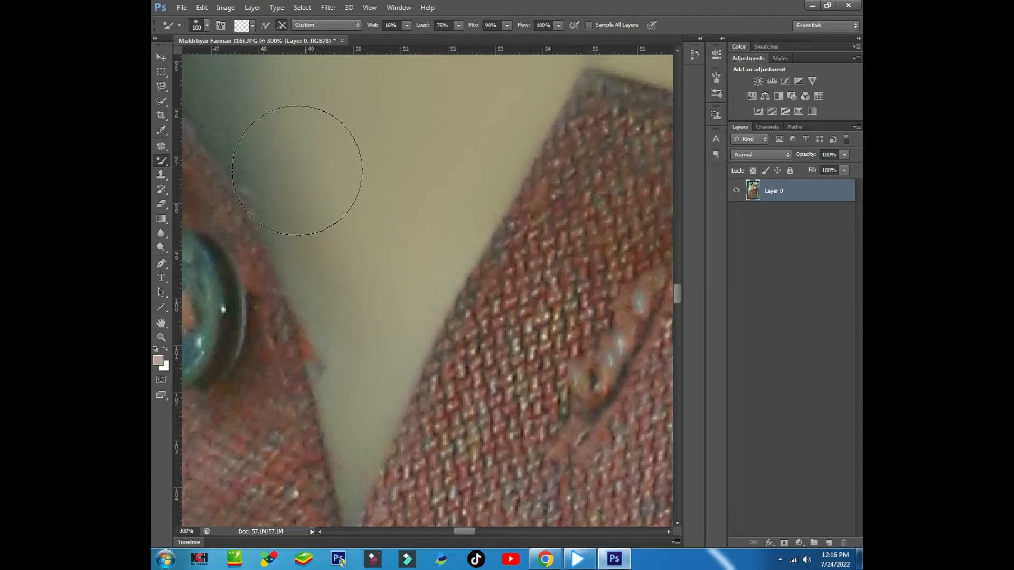
# Reduce the Mixer Brush to 20 px and smooth the skin in the pointed tip of the collar opening.
pyautogui.press('[')
pyautogui.press('[')
pyautogui.press('[')
pyautogui.press('[')
pyautogui.moveTo(362, 414); pyautogui.dragTo(366, 294)
pyautogui.press('[')
pyautogui.press('[')
pyautogui.press('[')
pyautogui.press('[')
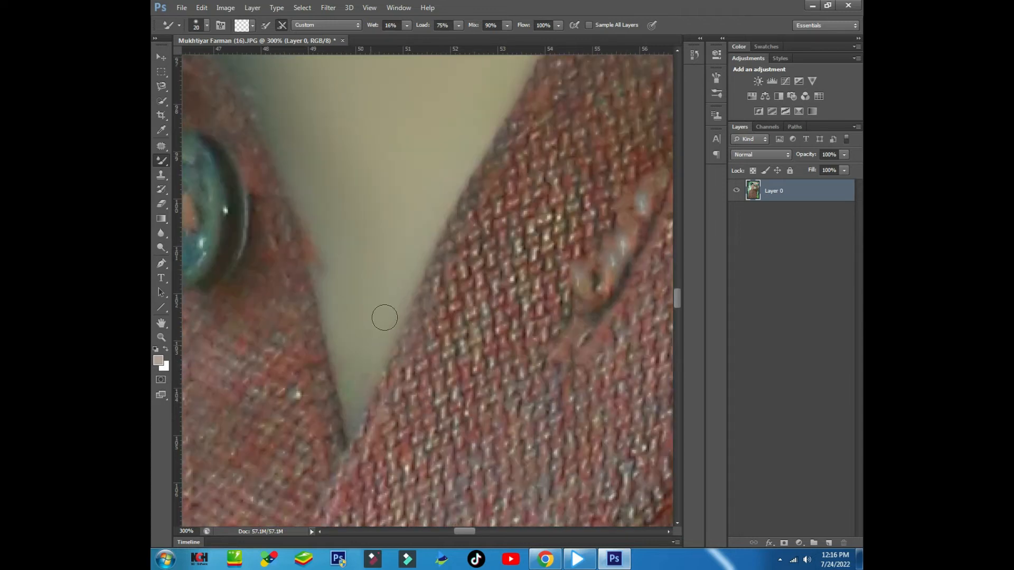
pyautogui.moveTo(400, 436)
pyautogui.mouseDown()
pyautogui.moveTo(518, 394)
pyautogui.moveTo(523, 414)
pyautogui.mouseUp()
pyautogui.press(']')
# Smooth the side of the neck above the buttoned collar edge, up to the jaw, with a 50 px Mixer Brush.
pyautogui.moveTo(434, 332); pyautogui.dragTo(407, 351)
pyautogui.moveTo(421, 388); pyautogui.dragTo(419, 303)
pyautogui.moveTo(486, 163); pyautogui.dragTo(490, 419)
pyautogui.moveTo(515, 388)
pyautogui.mouseDown()
pyautogui.moveTo(492, 302)
pyautogui.moveTo(429, 222)
pyautogui.moveTo(452, 363)
pyautogui.mouseUp()
pyautogui.moveTo(415, 196); pyautogui.dragTo(438, 316)
pyautogui.moveTo(440, 221); pyautogui.dragTo(470, 324)
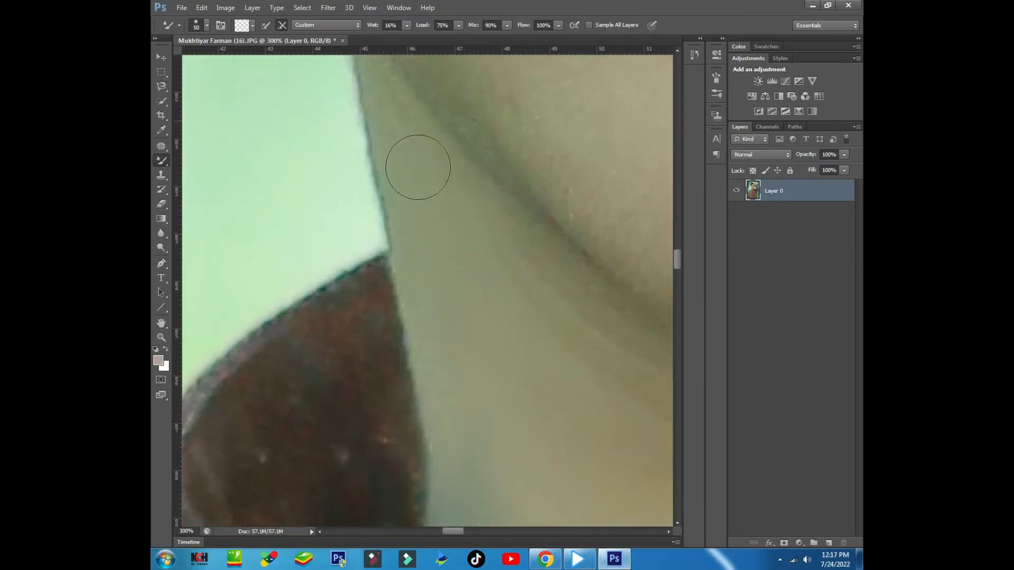
pyautogui.moveTo(418, 167); pyautogui.dragTo(451, 281)
pyautogui.moveTo(441, 192); pyautogui.dragTo(478, 318)
pyautogui.moveTo(544, 428); pyautogui.dragTo(471, 160)
pyautogui.moveTo(537, 222); pyautogui.dragTo(464, 154)
pyautogui.moveTo(451, 300); pyautogui.dragTo(436, 236)
pyautogui.moveTo(579, 299); pyautogui.dragTo(475, 211)
# Examine the whole portrait to check the smoothed neck, chin and face.
pyautogui.hotkey('ctrl', '-')
pyautogui.hotkey('ctrl', '-')
pyautogui.hotkey('ctrl', '-')
pyautogui.hotkey('ctrl', '-')
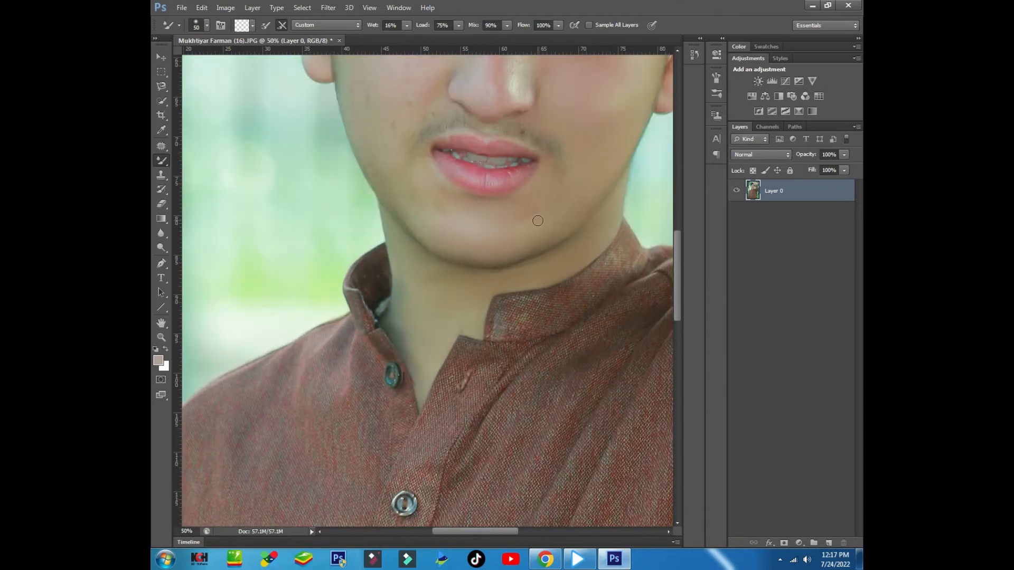
pyautogui.hotkey('ctrl', '-')
pyautogui.hotkey('ctrl', '-')
pyautogui.hotkey('ctrl', '-')
pyautogui.moveTo(524, 285); pyautogui.dragTo(521, 244)
pyautogui.hotkey('ctrl', '+')
pyautogui.hotkey('ctrl', '+')
pyautogui.hotkey('ctrl', '+')
pyautogui.moveTo(468, 122); pyautogui.dragTo(423, 325)
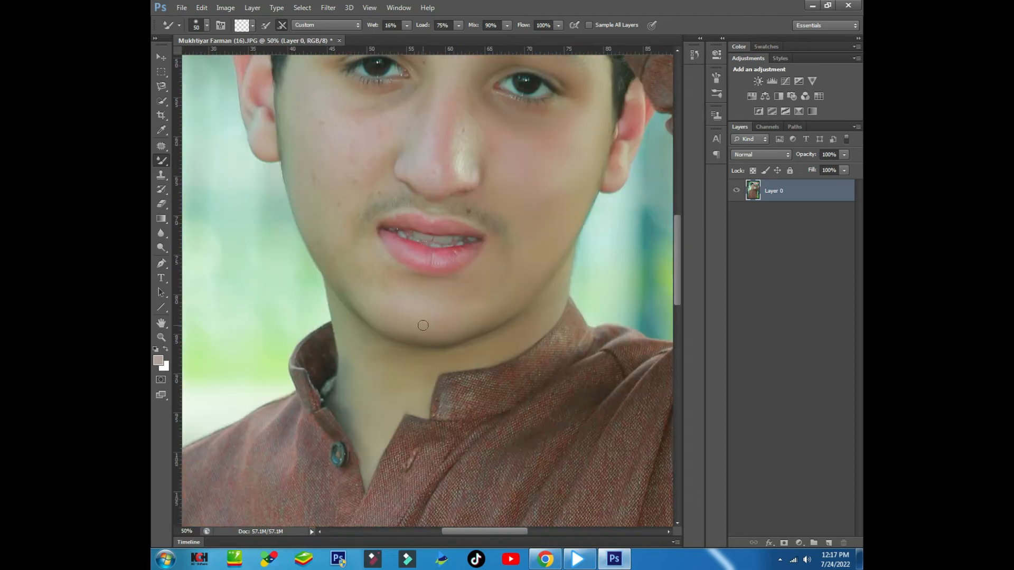
# Set the Mixer Brush to 100 px and smooth the temple and outer eye skin beside the fully visible ear.
pyautogui.moveTo(466, 254); pyautogui.dragTo(509, 421)
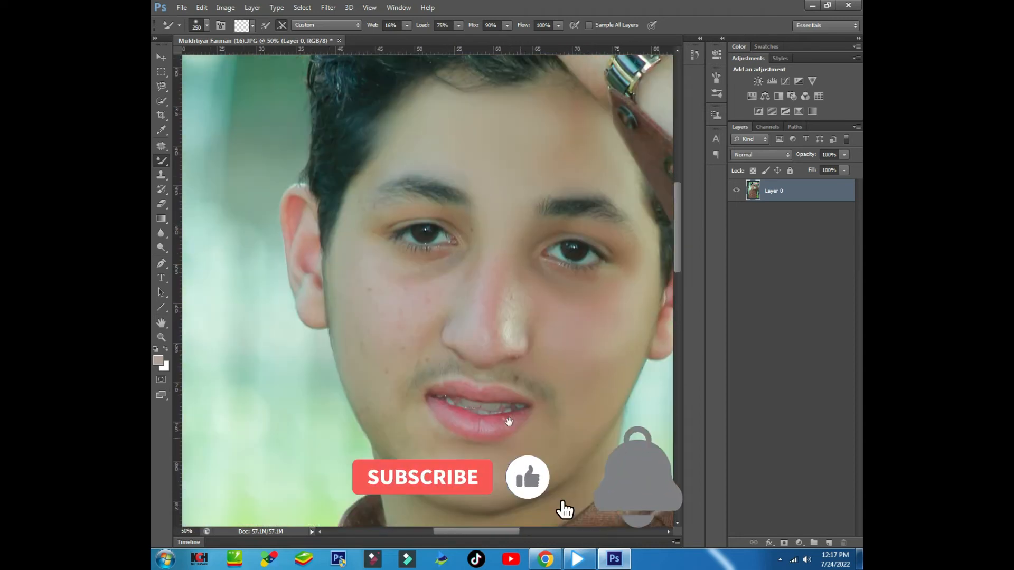
pyautogui.moveTo(477, 193); pyautogui.dragTo(534, 366)
pyautogui.hotkey('ctrl', '+')
pyautogui.hotkey('ctrl', '+')
pyautogui.hotkey('ctrl', '+')
pyautogui.hotkey('ctrl', '+')
pyautogui.moveTo(538, 465); pyautogui.dragTo(541, 275)
pyautogui.hotkey('ctrl', '-')
pyautogui.hotkey('ctrl', '-')
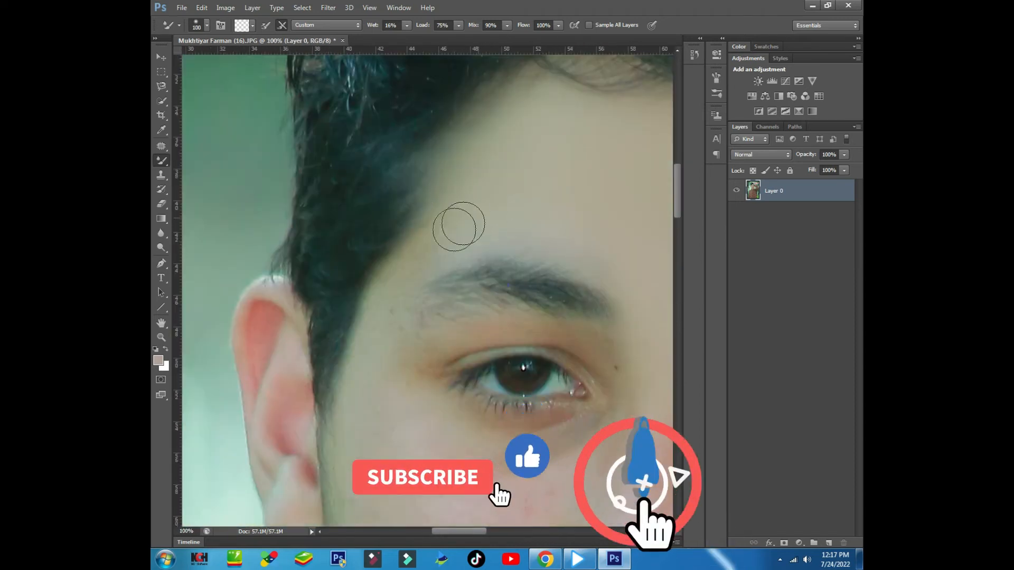
pyautogui.scroll(-5, 370, 317)
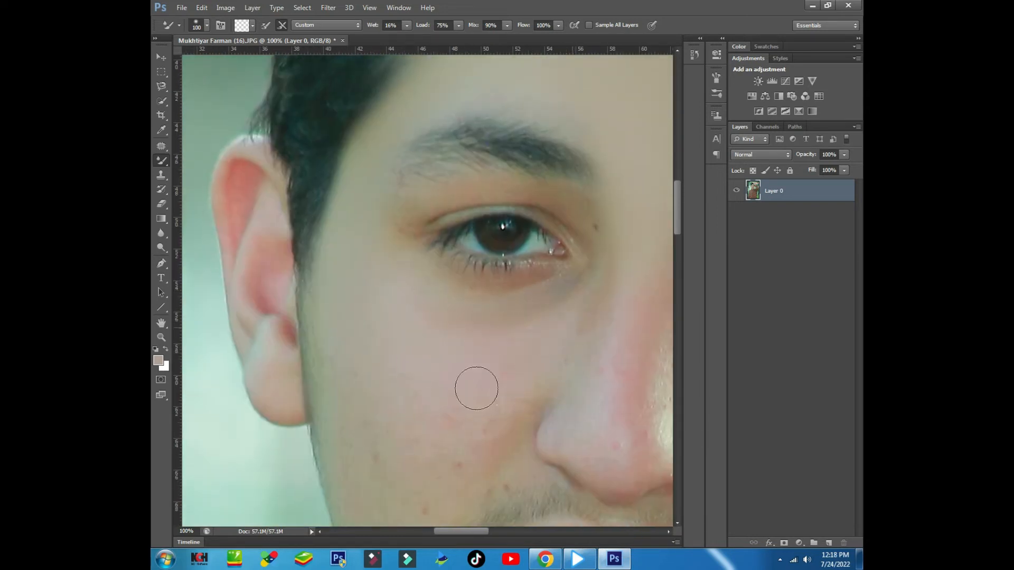
# Blend the spots on the cheek and smooth the skin down to the jaw below the fully visible ear.
pyautogui.scroll(-5, 506, 340)
pyautogui.moveTo(424, 286)
pyautogui.mouseDown()
pyautogui.moveTo(323, 212)
pyautogui.moveTo(391, 307)
pyautogui.mouseUp()
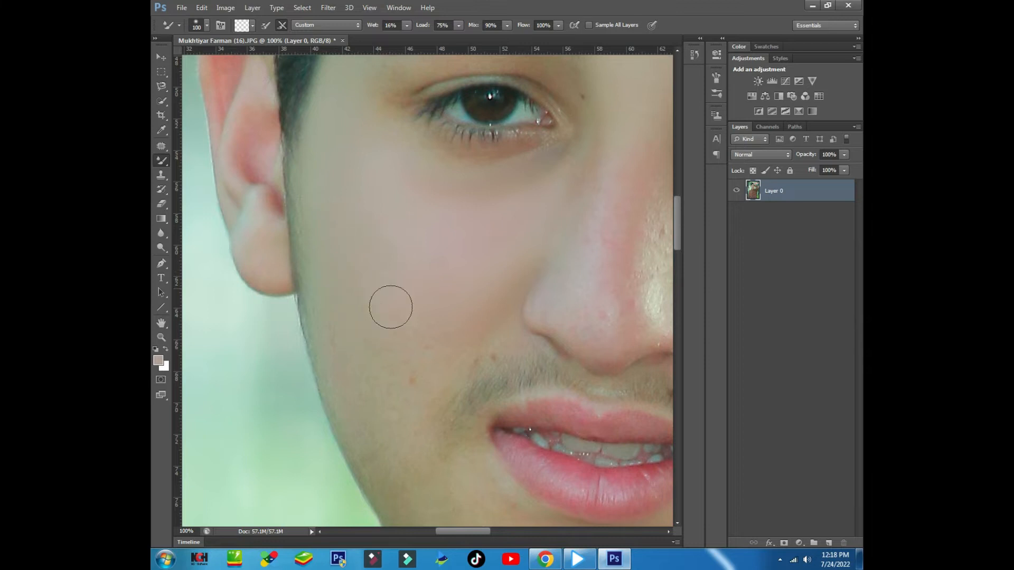
pyautogui.moveTo(486, 311); pyautogui.dragTo(472, 259)
pyautogui.moveTo(368, 272); pyautogui.dragTo(380, 356)
pyautogui.moveTo(369, 416); pyautogui.dragTo(356, 362)
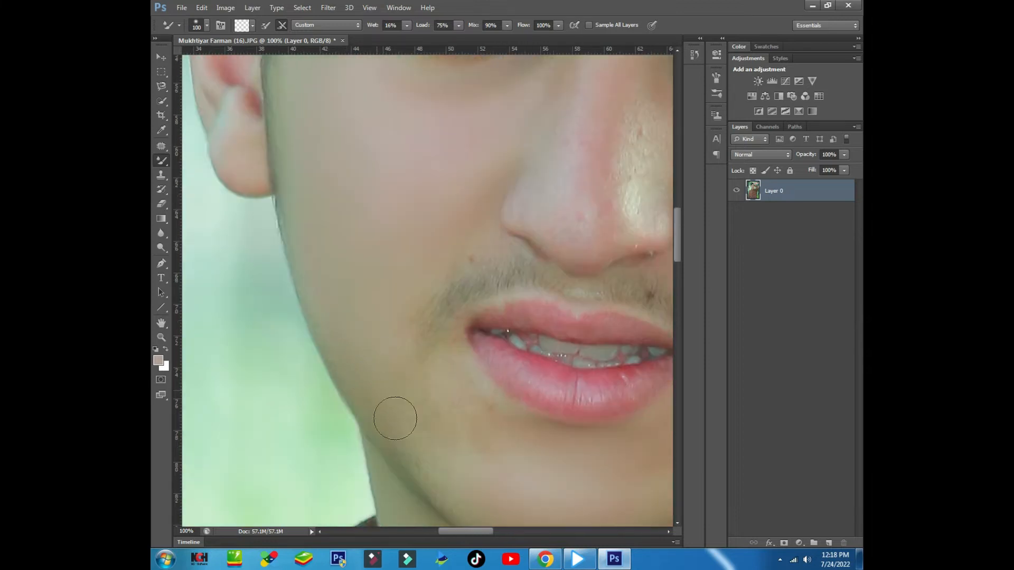
# Smooth the cheek and the skin beside the mouth corner with the 100 px Mixer Brush.
pyautogui.moveTo(395, 303)
pyautogui.mouseDown()
pyautogui.moveTo(356, 253)
pyautogui.moveTo(398, 265)
pyautogui.moveTo(392, 235)
pyautogui.mouseUp()
pyautogui.moveTo(472, 314)
pyautogui.mouseDown()
pyautogui.moveTo(419, 308)
pyautogui.moveTo(407, 389)
pyautogui.moveTo(445, 337)
pyautogui.mouseUp()
pyautogui.moveTo(317, 296); pyautogui.dragTo(371, 349)
pyautogui.moveTo(337, 271); pyautogui.dragTo(356, 323)
# Blend away the shiny, textured highlight along the nose bridge and tip with the 100 px Mixer Brush.
pyautogui.moveTo(467, 145); pyautogui.dragTo(376, 258)
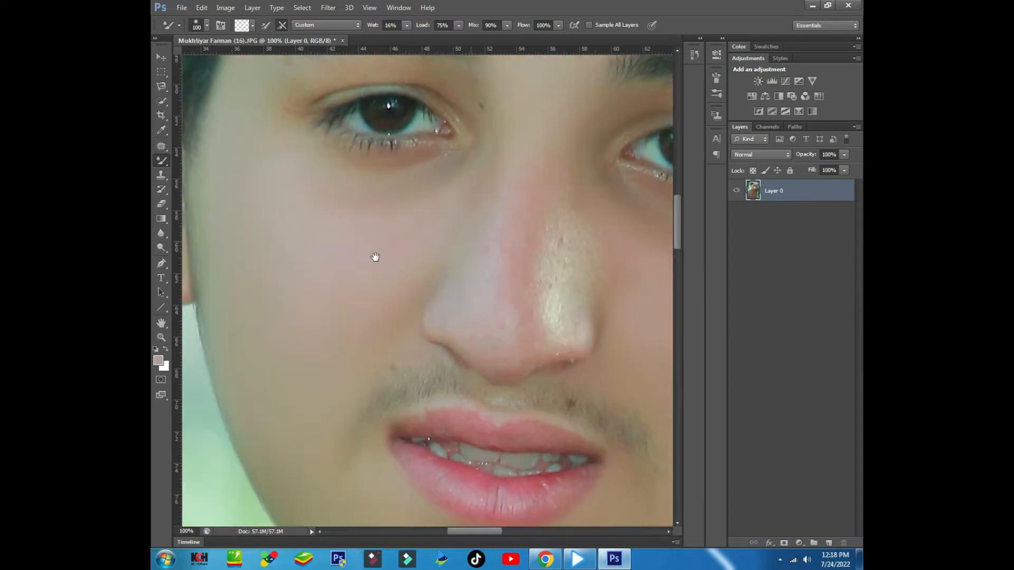
pyautogui.moveTo(449, 213); pyautogui.dragTo(395, 287)
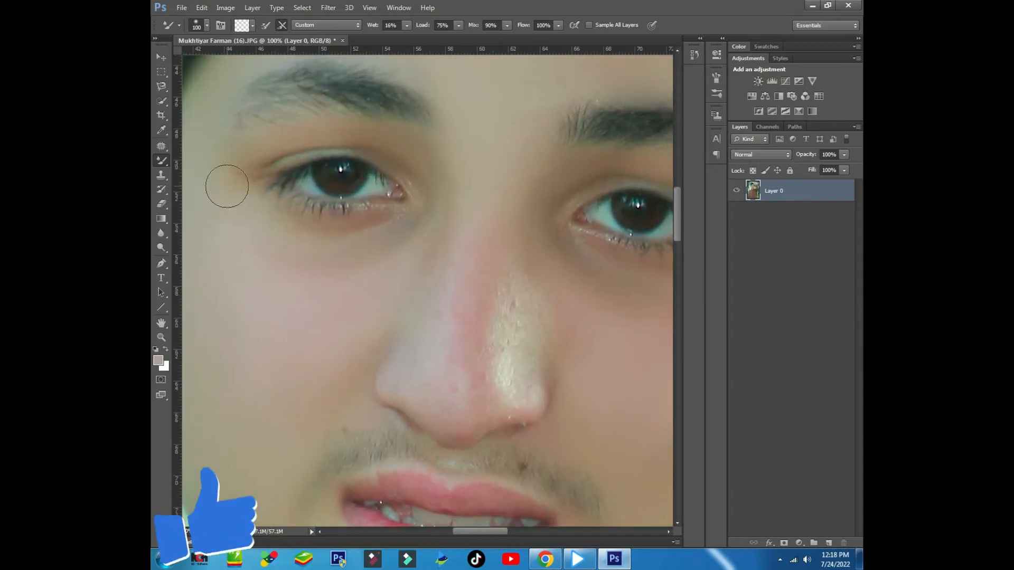
pyautogui.moveTo(398, 195); pyautogui.dragTo(358, 240)
pyautogui.moveTo(473, 325); pyautogui.dragTo(486, 299)
pyautogui.moveTo(452, 427); pyautogui.dragTo(439, 351)
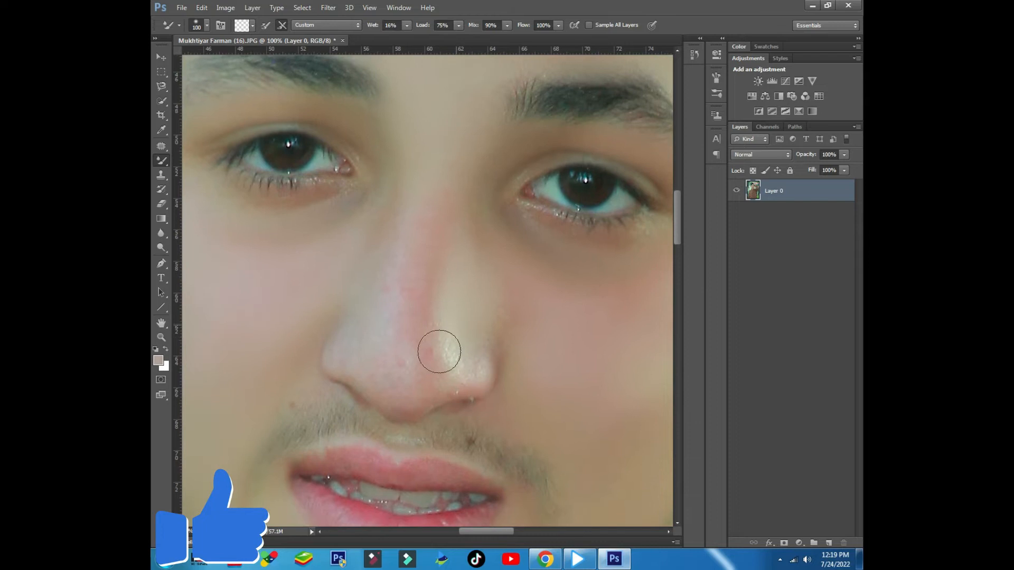
pyautogui.moveTo(515, 410); pyautogui.dragTo(509, 374)
# Smooth the reddish ridge, spots and underside of the nose with the Mixer Brush at 45 px and 80 px.
pyautogui.press('[')
pyautogui.press('[')
pyautogui.press('[')
pyautogui.press('[')
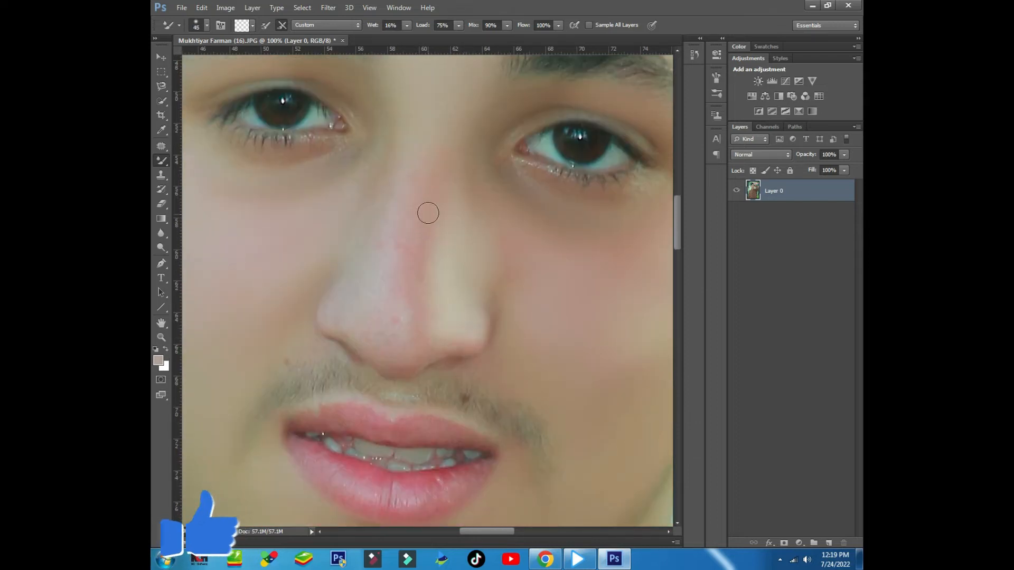
pyautogui.press(']')
pyautogui.press(']')
pyautogui.press(']')
pyautogui.press(']')
pyautogui.press(']')
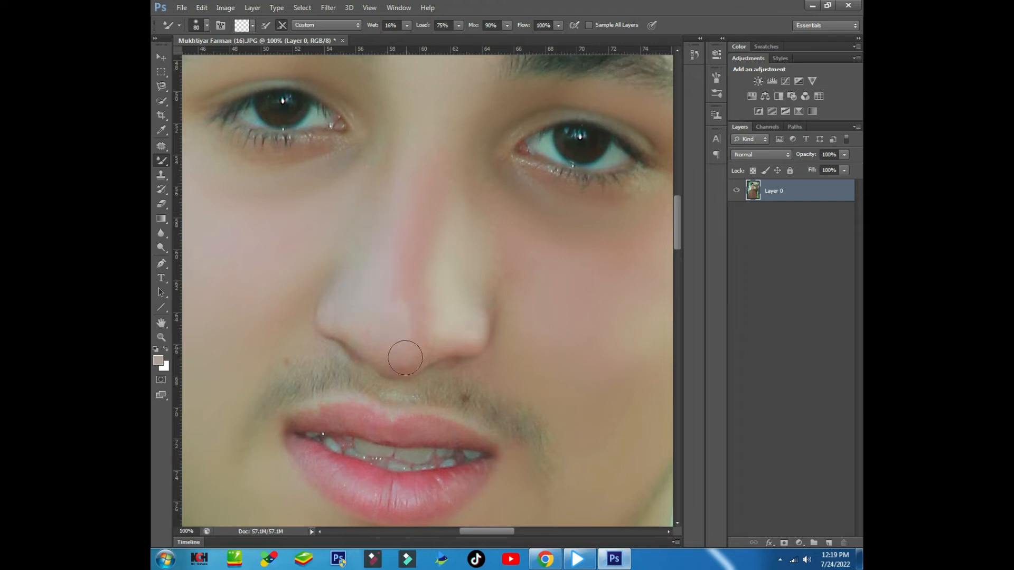
# Blend the dark spots and soften the moustache skin above the upper lip with the 80 px Mixer Brush.
pyautogui.moveTo(460, 296)
pyautogui.mouseDown()
pyautogui.moveTo(410, 328)
pyautogui.moveTo(403, 273)
pyautogui.mouseUp()
pyautogui.moveTo(454, 389)
pyautogui.mouseDown()
pyautogui.moveTo(479, 364)
pyautogui.moveTo(529, 353)
pyautogui.mouseUp()
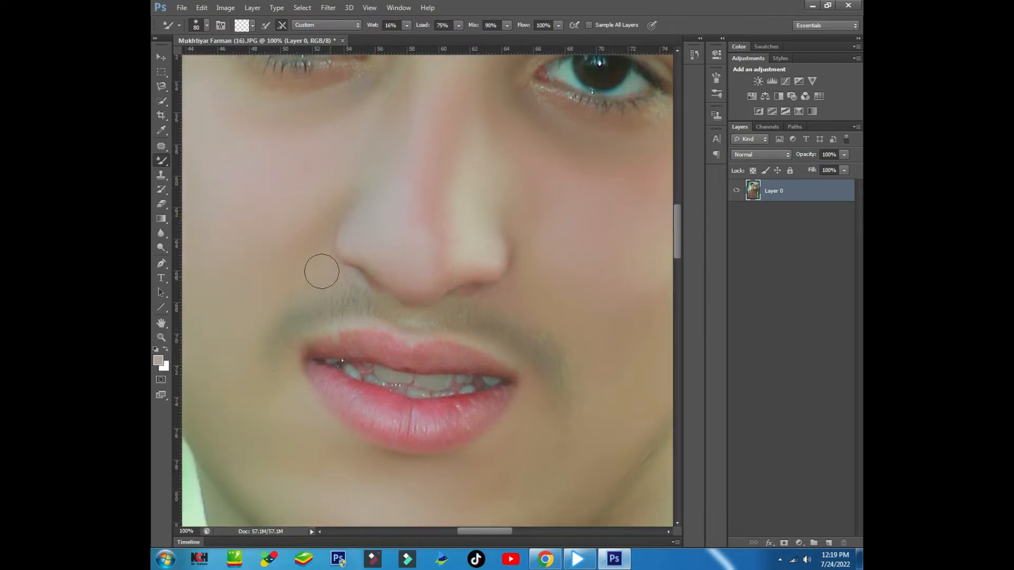
pyautogui.moveTo(353, 312); pyautogui.dragTo(274, 236)
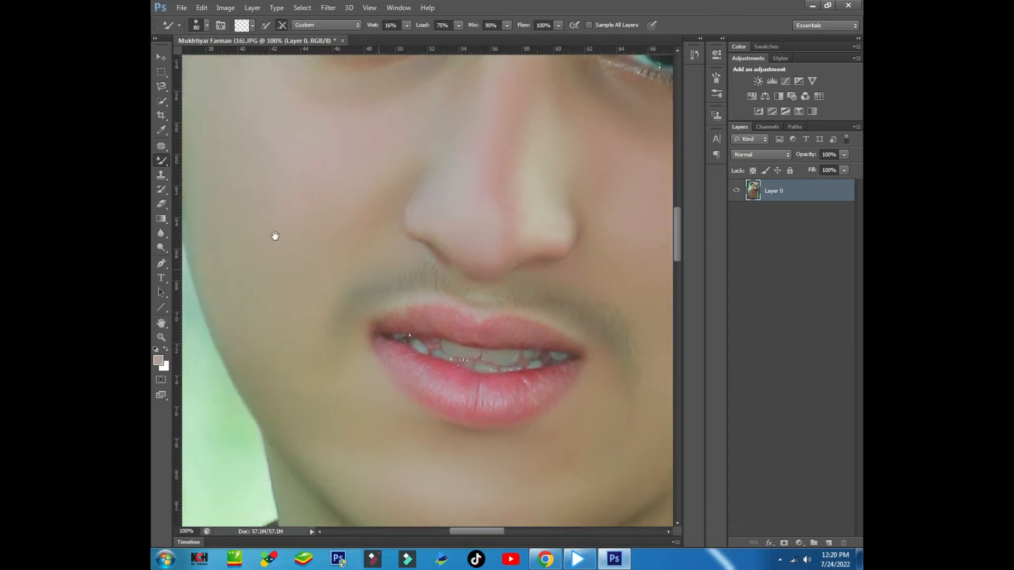
# Smooth the upper lip from corner to corner with the Mixer Brush, starting at 45 px.
pyautogui.hotkey('ctrl', '-')
pyautogui.hotkey('ctrl', '-')
pyautogui.hotkey('ctrl', '-')
pyautogui.hotkey('ctrl', '+')
pyautogui.hotkey('ctrl', '+')
pyautogui.hotkey('ctrl', '+')
pyautogui.hotkey('ctrl', '+')
pyautogui.hotkey('ctrl', '+')
pyautogui.moveTo(586, 270); pyautogui.dragTo(721, 252)
pyautogui.press('[')
pyautogui.press('[')
pyautogui.press('[')
pyautogui.press('[')
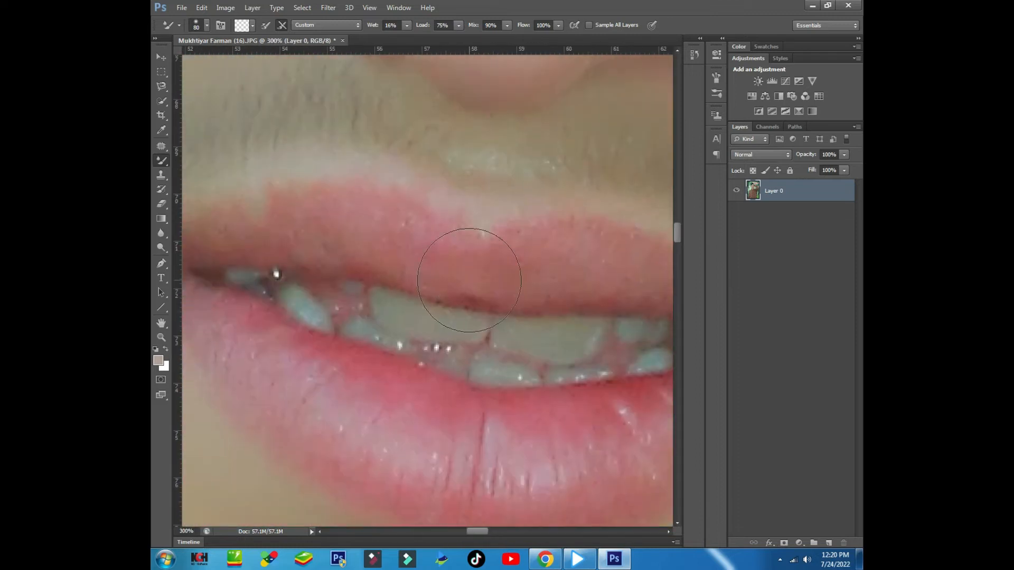
pyautogui.moveTo(367, 245); pyautogui.dragTo(431, 243)
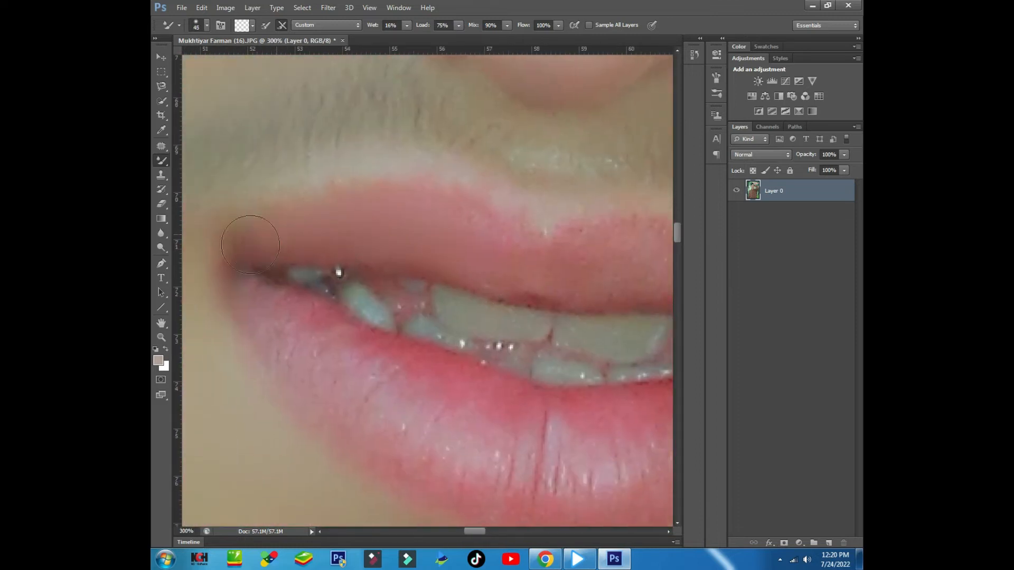
pyautogui.moveTo(516, 272); pyautogui.dragTo(366, 241)
pyautogui.moveTo(463, 242); pyautogui.dragTo(393, 253)
pyautogui.press('p')
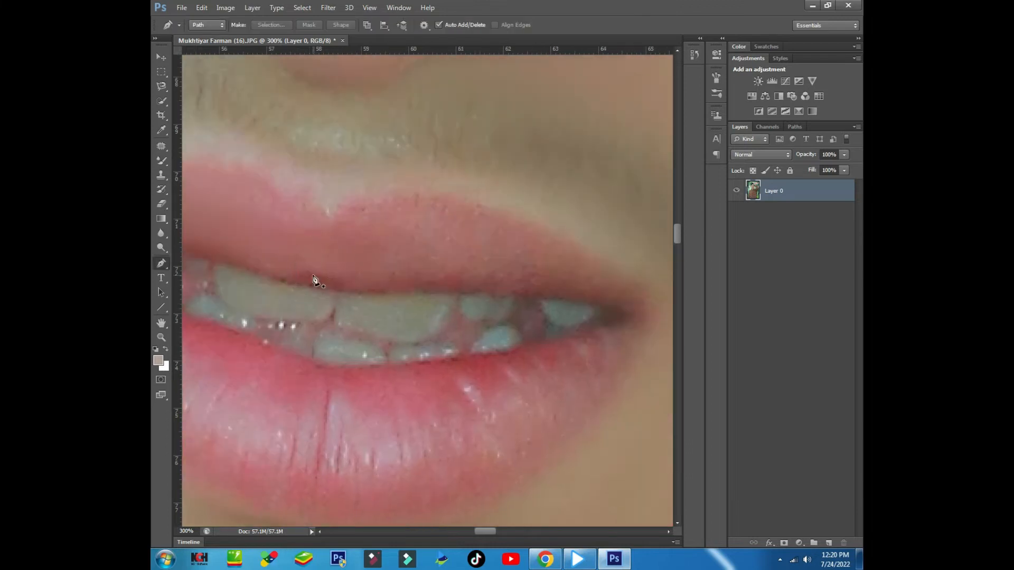
pyautogui.click(162, 167)
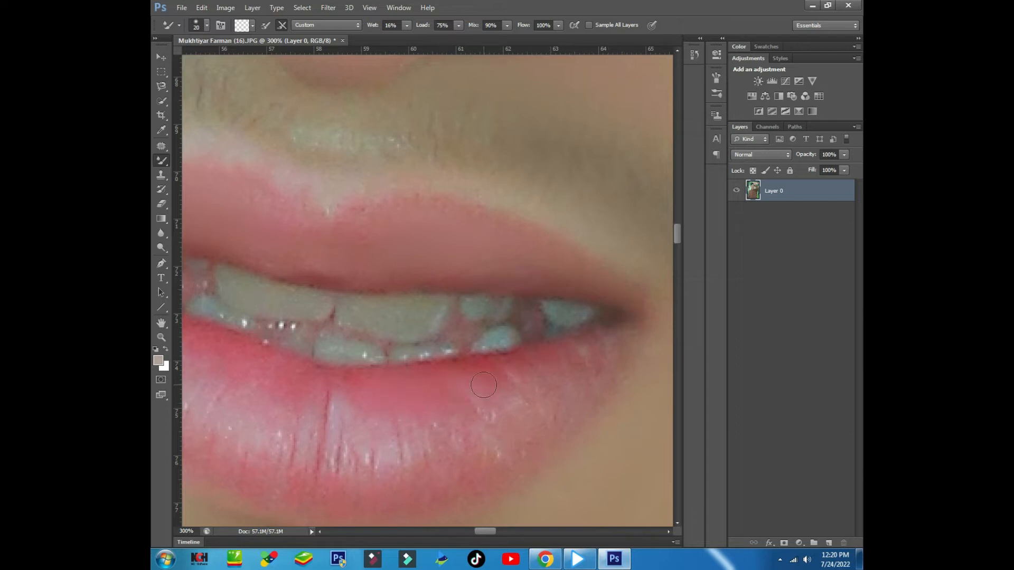
# Smooth the creases and shiny spots on the lower lip with a 40 px Mixer Brush.
pyautogui.press(']')
pyautogui.press(']')
pyautogui.press(']')
pyautogui.moveTo(533, 419)
pyautogui.mouseDown()
pyautogui.moveTo(473, 426)
pyautogui.moveTo(401, 455)
pyautogui.mouseUp()
pyautogui.moveTo(421, 449); pyautogui.dragTo(441, 425)
pyautogui.moveTo(502, 428)
pyautogui.mouseDown()
pyautogui.moveTo(622, 332)
pyautogui.moveTo(488, 432)
pyautogui.mouseUp()
pyautogui.moveTo(514, 419)
pyautogui.mouseDown()
pyautogui.moveTo(600, 349)
pyautogui.moveTo(356, 426)
pyautogui.moveTo(315, 416)
pyautogui.mouseUp()
pyautogui.moveTo(315, 417)
pyautogui.mouseDown()
pyautogui.moveTo(381, 421)
pyautogui.moveTo(379, 407)
pyautogui.mouseUp()
pyautogui.moveTo(352, 411)
pyautogui.mouseDown()
pyautogui.moveTo(260, 334)
pyautogui.moveTo(305, 376)
pyautogui.mouseUp()
pyautogui.moveTo(235, 287); pyautogui.dragTo(317, 388)
pyautogui.moveTo(327, 399); pyautogui.dragTo(258, 356)
pyautogui.moveTo(326, 362)
pyautogui.mouseDown()
pyautogui.moveTo(478, 415)
pyautogui.moveTo(387, 400)
pyautogui.moveTo(369, 362)
pyautogui.moveTo(377, 370)
pyautogui.mouseUp()
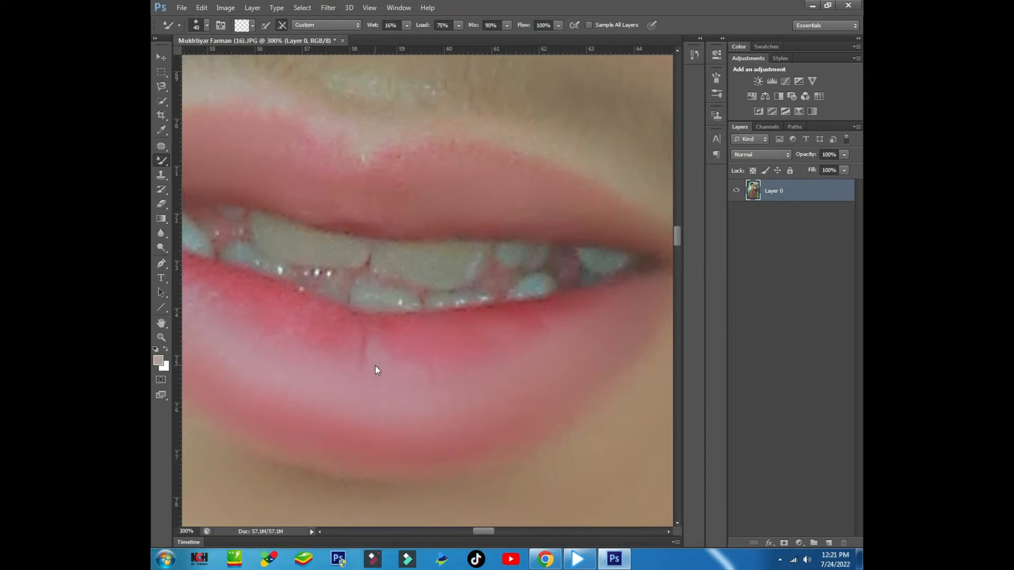
# Blend the lower lip's inner edge along the teeth and the mouth corners with a 25 px Mixer Brush.
pyautogui.moveTo(316, 336); pyautogui.dragTo(378, 364)
pyautogui.moveTo(296, 317); pyautogui.dragTo(220, 285)
pyautogui.moveTo(257, 308); pyautogui.dragTo(332, 351)
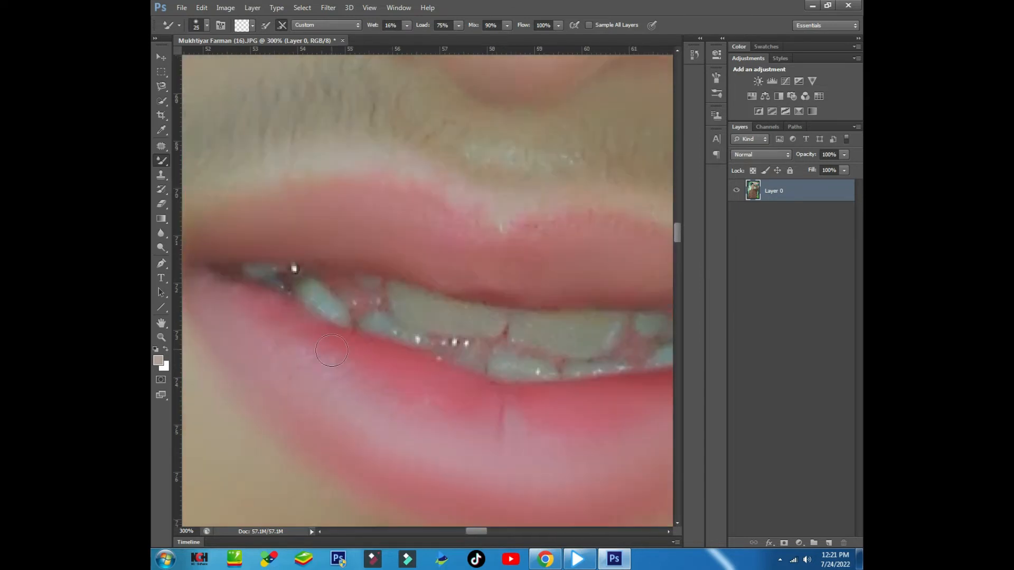
pyautogui.moveTo(667, 364); pyautogui.dragTo(426, 364)
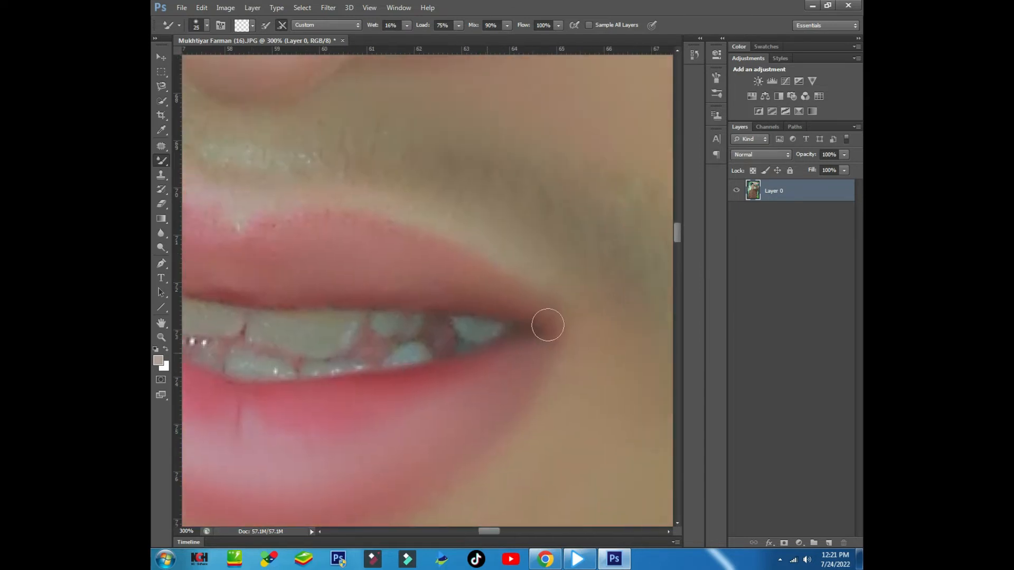
pyautogui.moveTo(211, 288); pyautogui.dragTo(435, 330)
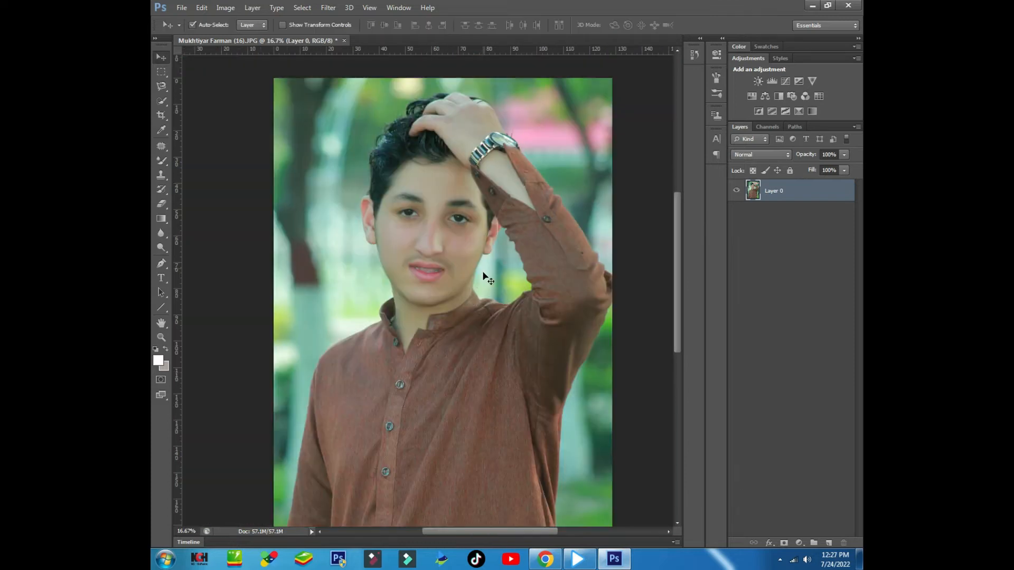
# Soften the skin beside both mouth corners with a 175 px Mixer Brush.
pyautogui.scroll(4, 480, 280)
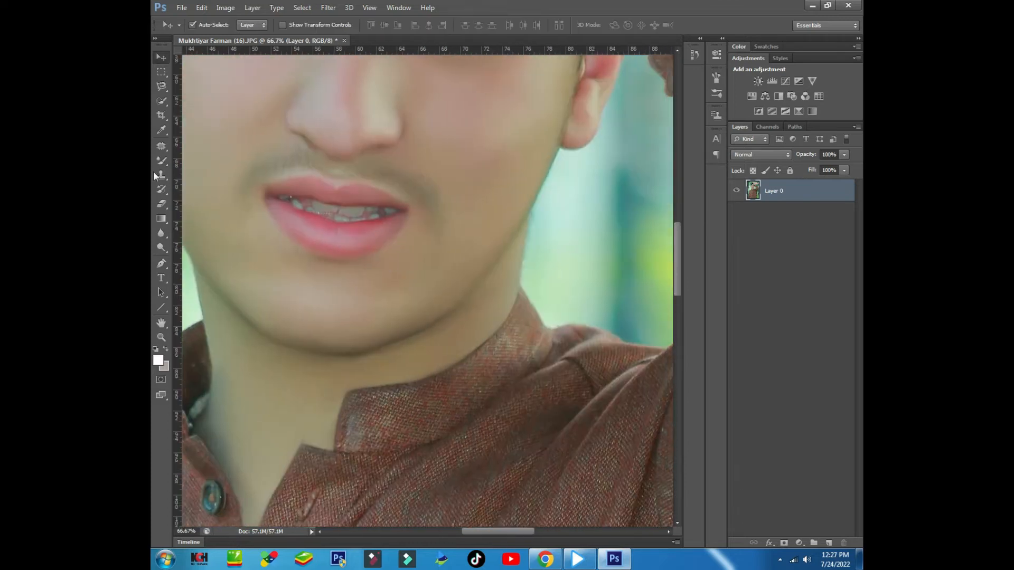
pyautogui.hotkey('shift', 'b')
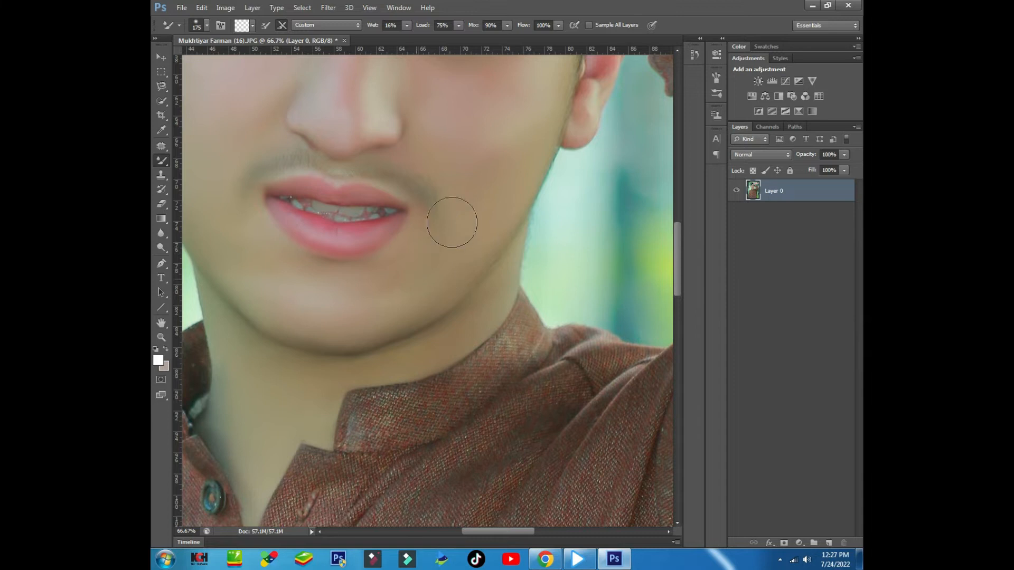
pyautogui.moveTo(240, 211); pyautogui.dragTo(339, 237)
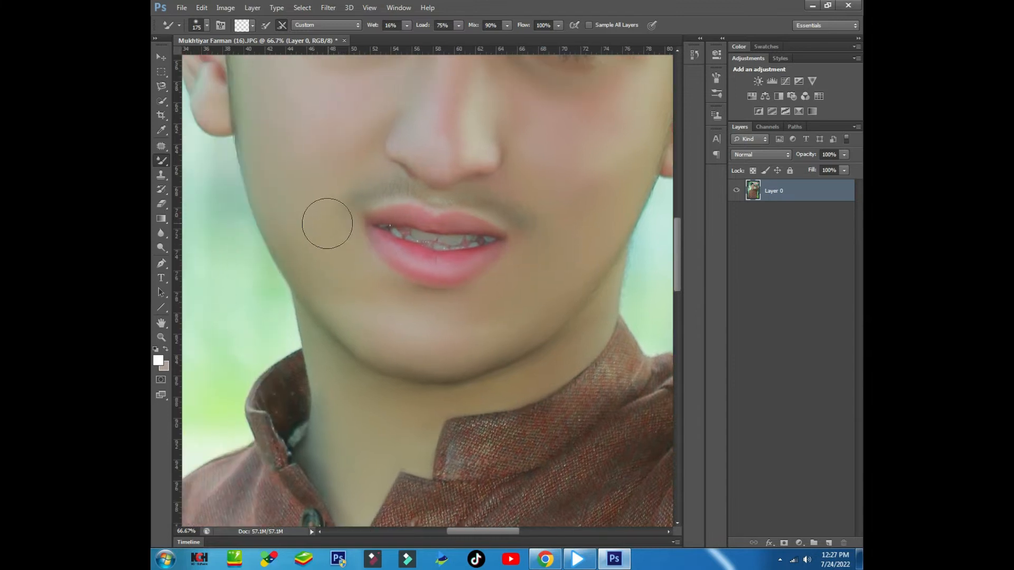
pyautogui.scroll(-5, 327, 214)
pyautogui.scroll(-2, 326, 211)
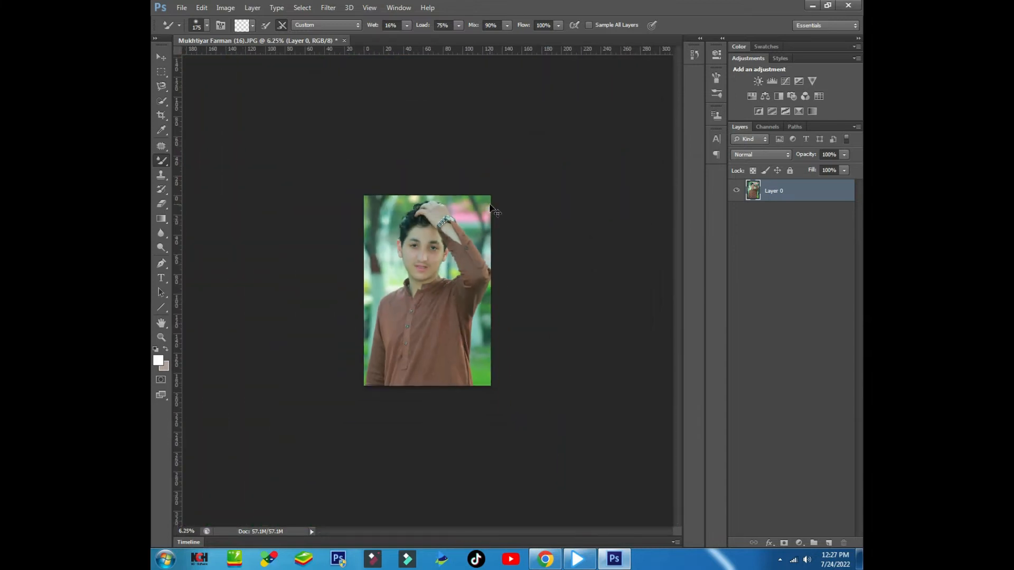
# Set the foreground color to #f15151 and paint the white of the eye nearer the raised arm at 56% brush opacity.
pyautogui.scroll(6, 457, 308)
pyautogui.scroll(3, 433, 294)
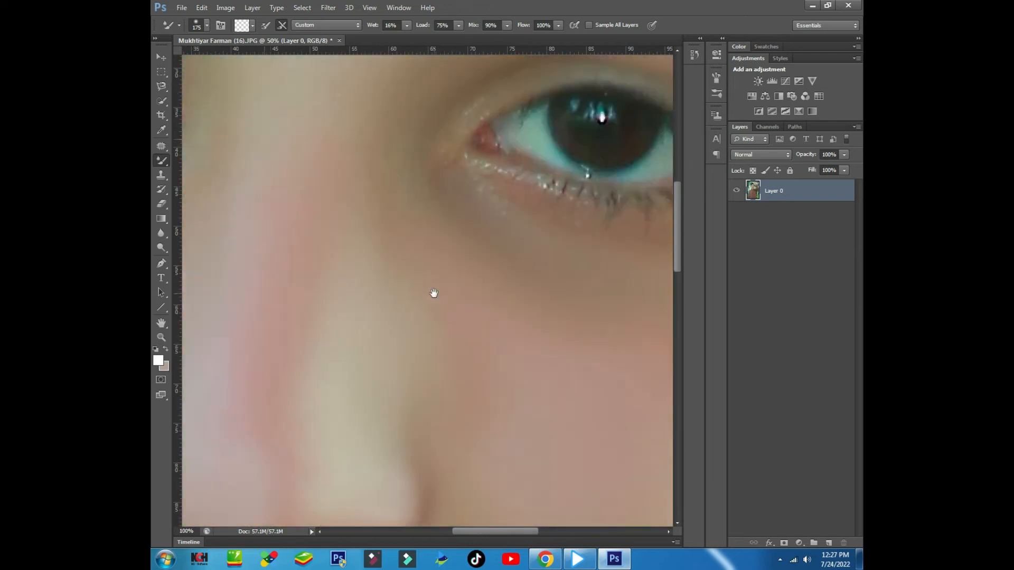
pyautogui.click(158, 361)
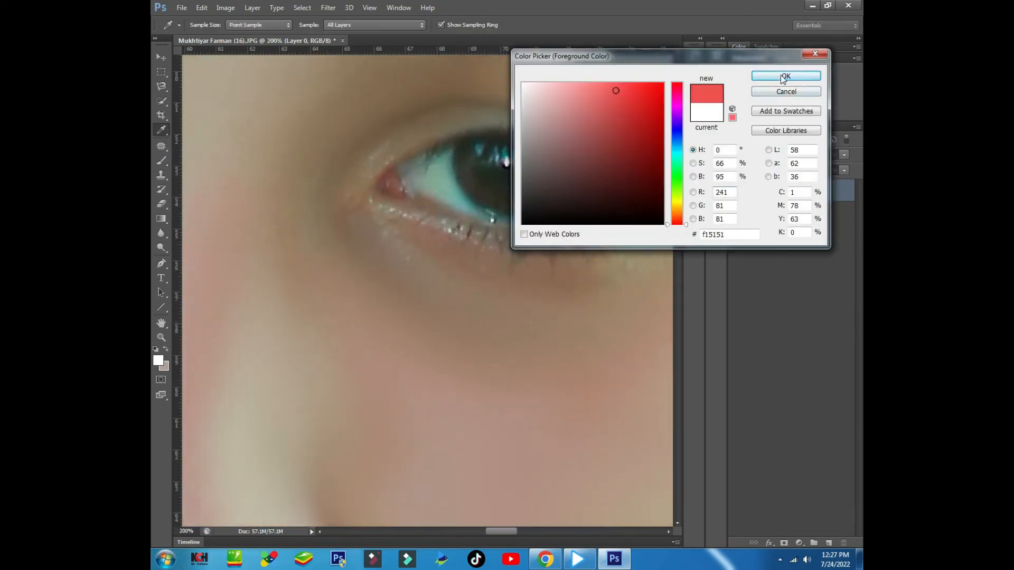
pyautogui.click(786, 76)
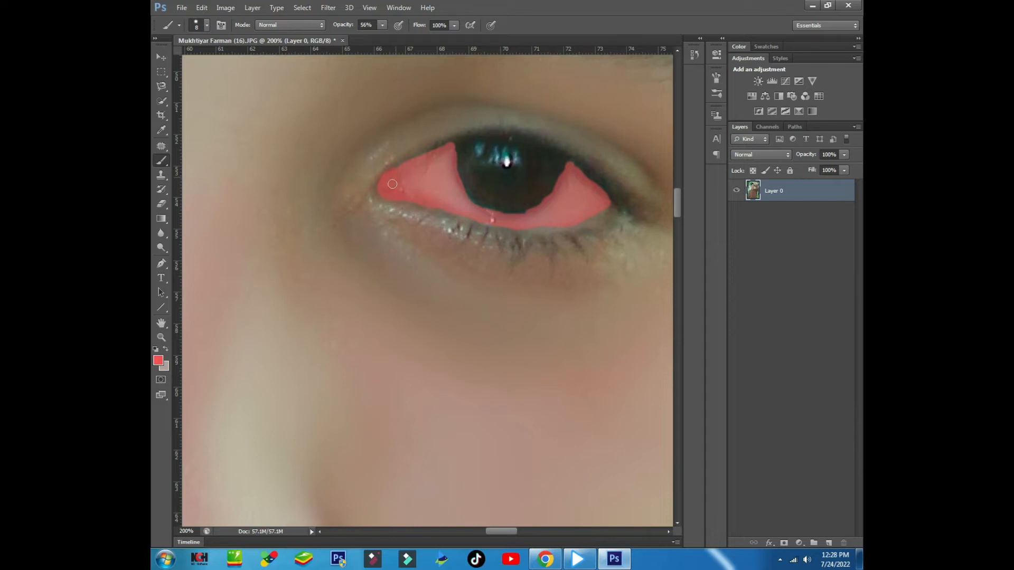
# Paint the white of the other eye with the same red at 56% opacity, keeping around the iris edge.
pyautogui.hotkey('ctrl', '-')
pyautogui.hotkey('ctrl', '-')
pyautogui.hotkey('ctrl', '-')
pyautogui.hotkey('ctrl', '-')
pyautogui.hotkey('ctrl', '-')
pyautogui.hotkey('ctrl', '+')
pyautogui.hotkey('ctrl', '+')
pyautogui.hotkey('ctrl', '+')
pyautogui.hotkey('ctrl', '+')
pyautogui.hotkey('ctrl', '+')
pyautogui.hotkey('ctrl', '+')
pyautogui.moveTo(351, 163)
pyautogui.mouseDown()
pyautogui.moveTo(558, 285)
pyautogui.moveTo(618, 301)
pyautogui.mouseUp()
pyautogui.moveTo(508, 203); pyautogui.dragTo(441, 267)
pyautogui.hotkey('ctrl', 'z')
pyautogui.hotkey('ctrl', 'z')
pyautogui.moveTo(502, 197)
pyautogui.mouseDown()
pyautogui.moveTo(444, 270)
pyautogui.moveTo(335, 243)
pyautogui.moveTo(321, 184)
pyautogui.moveTo(279, 223)
pyautogui.moveTo(340, 256)
pyautogui.mouseUp()
pyautogui.moveTo(301, 223)
pyautogui.mouseDown()
pyautogui.moveTo(277, 230)
pyautogui.moveTo(338, 266)
pyautogui.moveTo(541, 268)
pyautogui.moveTo(568, 255)
pyautogui.moveTo(538, 210)
pyautogui.moveTo(545, 254)
pyautogui.moveTo(520, 219)
pyautogui.moveTo(582, 264)
pyautogui.mouseUp()
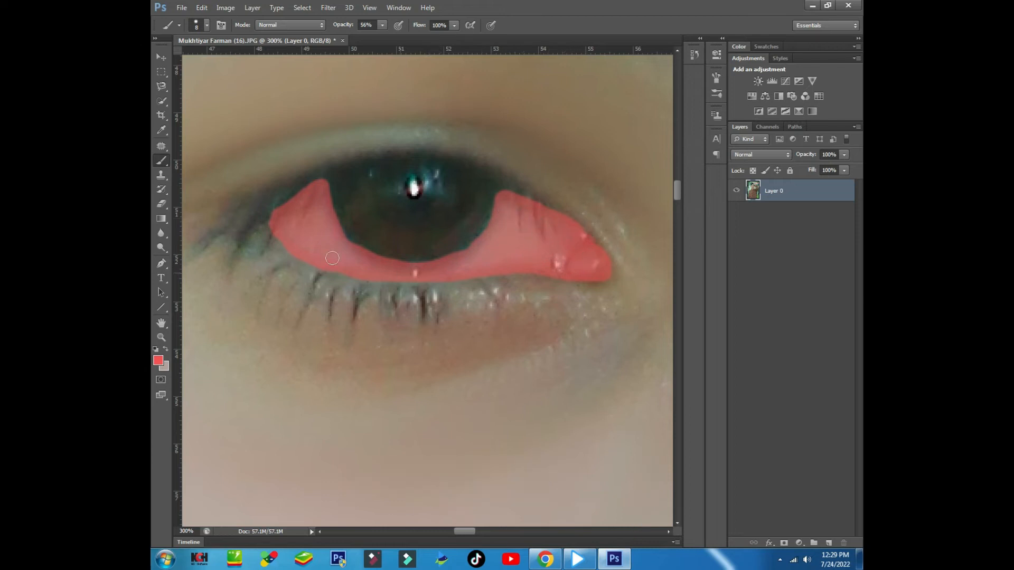
# Examine the whole portrait to check how the red-painted eyes look.
pyautogui.hotkey('ctrl', '-')
pyautogui.hotkey('ctrl', '-')
pyautogui.hotkey('ctrl', '-')
pyautogui.hotkey('ctrl', '-')
pyautogui.hotkey('ctrl', '-')
pyautogui.hotkey('ctrl', '-')
pyautogui.hotkey('ctrl', '-')
pyautogui.hotkey('ctrl', '-')
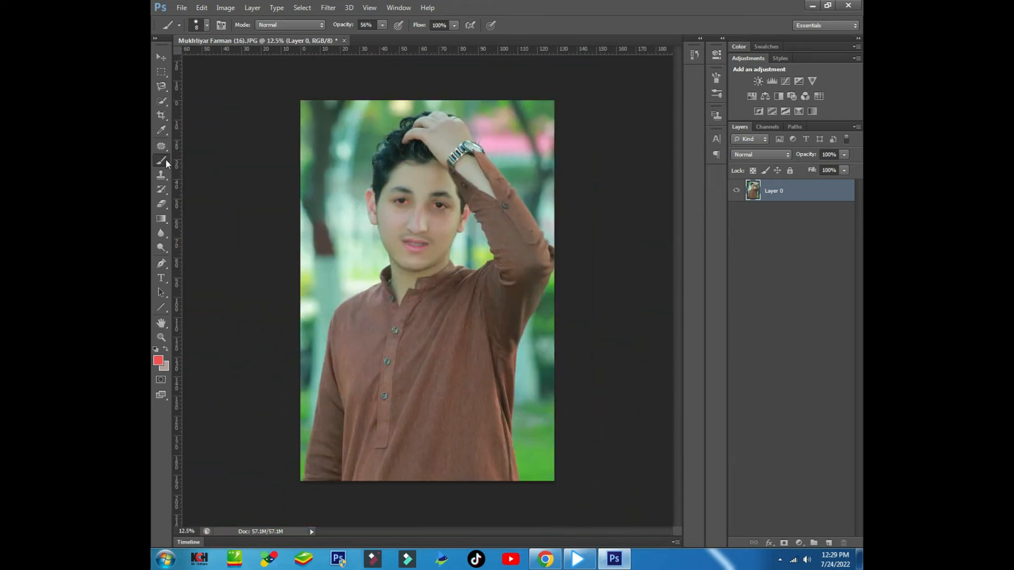
# Smooth the iris of the eye farther from the raised arm with a reduced Mixer Brush.
pyautogui.rightClick(166, 164)
pyautogui.click(211, 195)
pyautogui.hotkey('ctrl', '+')
pyautogui.hotkey('ctrl', '+')
pyautogui.hotkey('ctrl', '+')
pyautogui.scroll(3, 294, 396)
pyautogui.moveTo(294, 397); pyautogui.dragTo(516, 231)
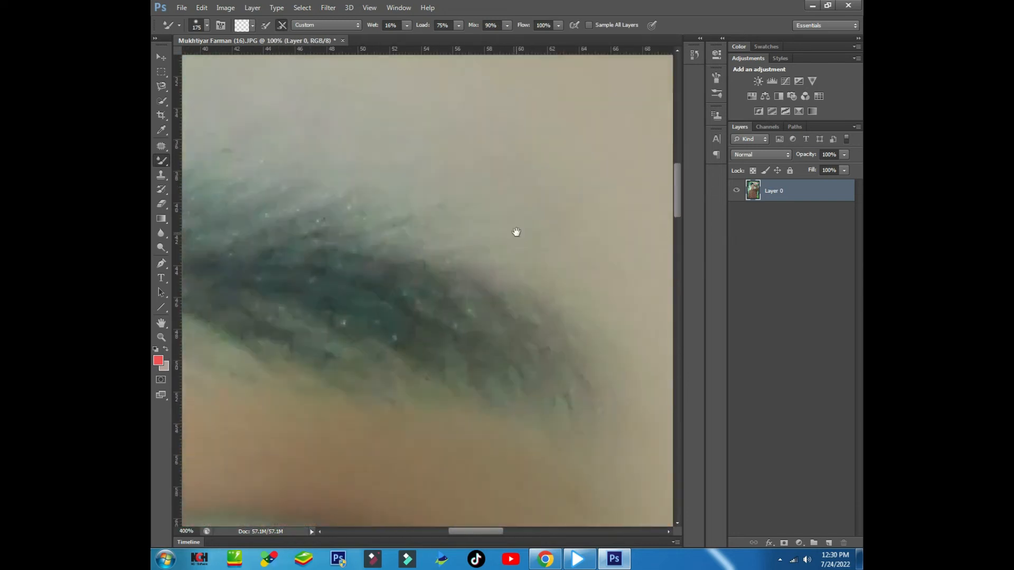
pyautogui.moveTo(343, 475); pyautogui.dragTo(433, 235)
pyautogui.press('[')
pyautogui.press('[')
pyautogui.press('[')
pyautogui.press('[')
pyautogui.press('[')
pyautogui.press('[')
pyautogui.press('[')
pyautogui.press('[')
pyautogui.press('[')
pyautogui.moveTo(305, 233)
pyautogui.mouseDown()
pyautogui.moveTo(324, 262)
pyautogui.moveTo(411, 258)
pyautogui.moveTo(427, 229)
pyautogui.moveTo(324, 228)
pyautogui.mouseUp()
# Blend the small reflections around the bright pupil highlight of this eye with a 6 px Mixer Brush.
pyautogui.press('[')
pyautogui.press('[')
pyautogui.press('[')
pyautogui.press('[')
pyautogui.press('[')
pyautogui.press('[')
pyautogui.press('[')
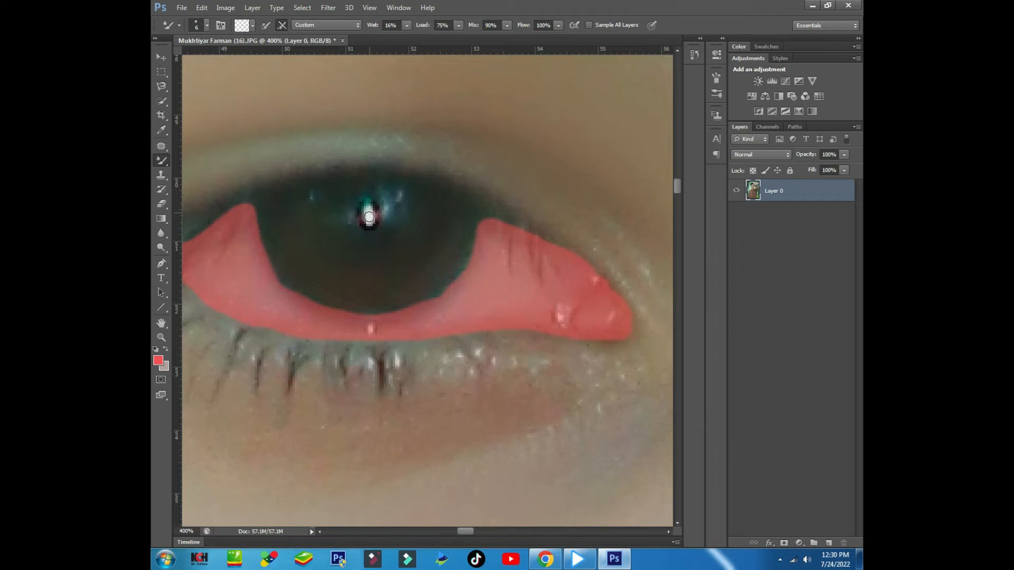
pyautogui.moveTo(400, 210); pyautogui.dragTo(388, 223)
# Smooth the iris of the eye nearer the raised arm with a 25 px Mixer Brush.
pyautogui.moveTo(623, 274)
pyautogui.mouseDown()
pyautogui.moveTo(384, 295)
pyautogui.moveTo(413, 222)
pyautogui.mouseUp()
pyautogui.press(']')
pyautogui.press(']')
pyautogui.press(']')
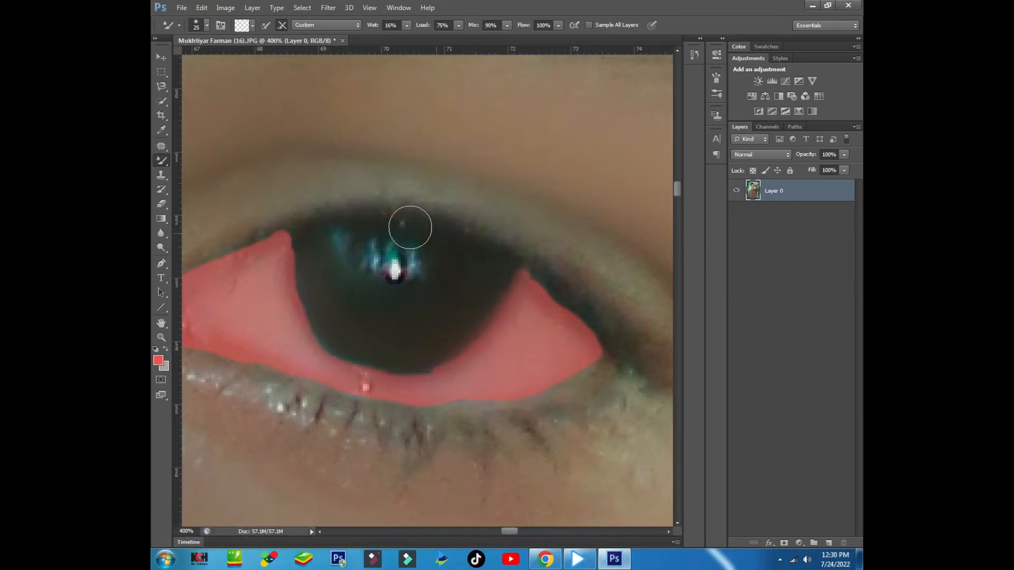
# Blend the reflections around this eye's bright pupil highlight with a 3 px Mixer Brush and check the whole portrait.
pyautogui.press('[')
pyautogui.press('[')
pyautogui.press('[')
pyautogui.press('[')
pyautogui.press('[')
pyautogui.press('[')
pyautogui.press('[')
pyautogui.press('[')
pyautogui.press('[')
pyautogui.press('[')
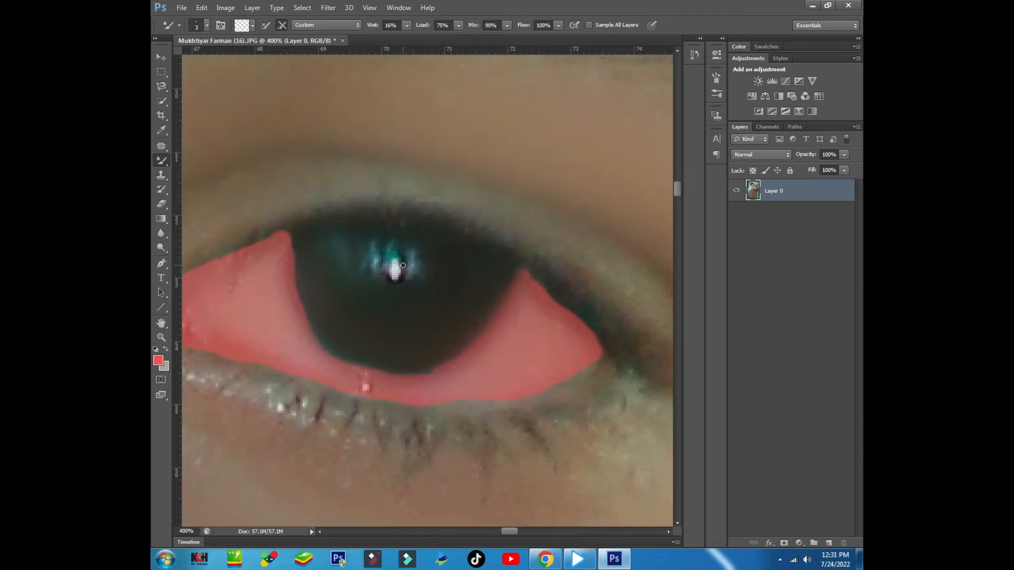
pyautogui.hotkey('ctrl', '0')
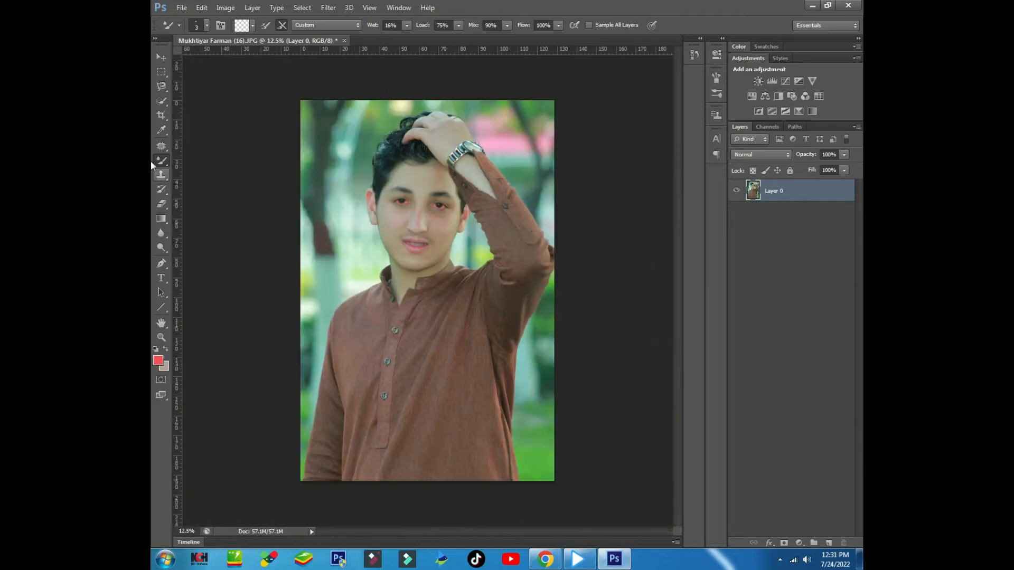
pyautogui.click(161, 57)
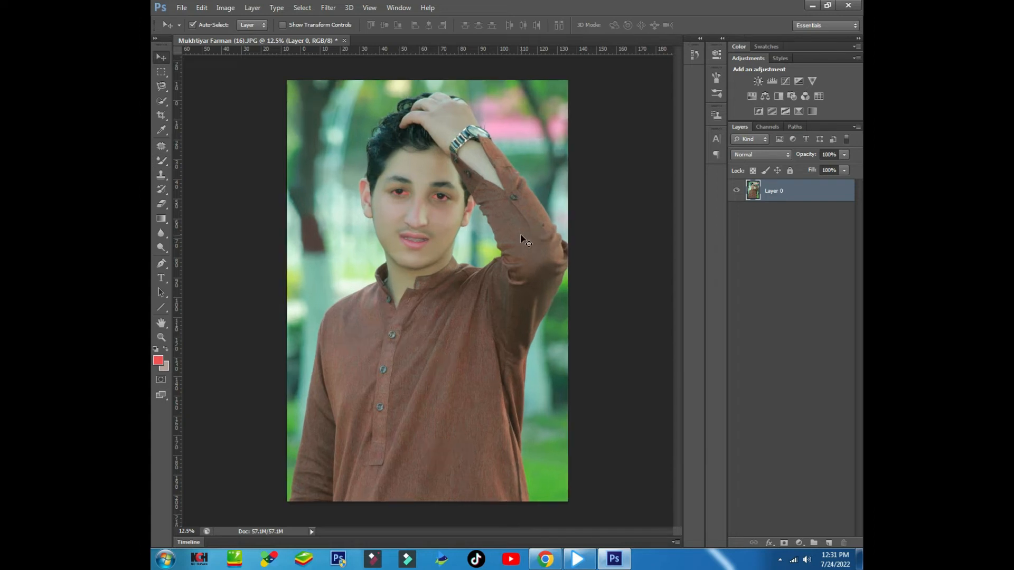
# Smooth the skin on the back of the raised hand with an enlarged Mixer Brush.
pyautogui.hotkey('ctrl', '+')
pyautogui.moveTo(451, 102); pyautogui.dragTo(422, 345)
pyautogui.hotkey('ctrl', '+')
pyautogui.hotkey('ctrl', '+')
pyautogui.hotkey('ctrl', '+')
pyautogui.moveTo(448, 263); pyautogui.dragTo(439, 336)
pyautogui.click(161, 162)
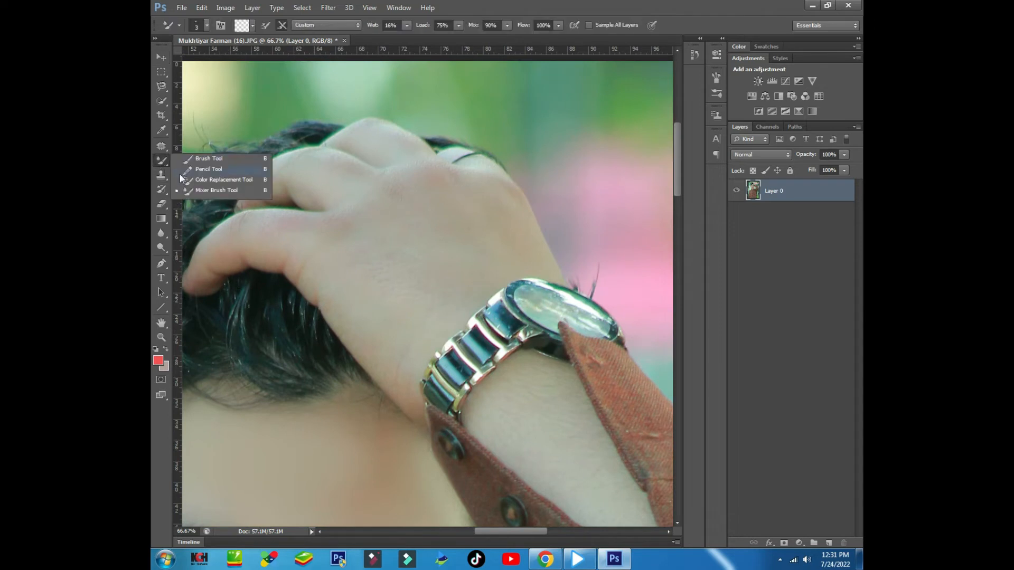
pyautogui.click(204, 192)
pyautogui.moveTo(307, 193); pyautogui.dragTo(307, 204)
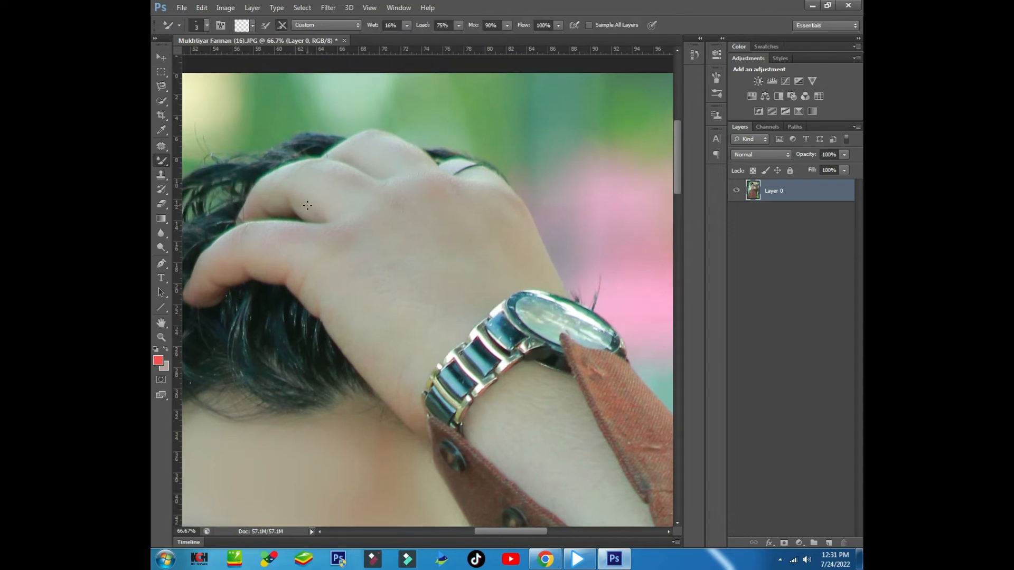
pyautogui.press(']')
pyautogui.press(']')
pyautogui.press(']')
pyautogui.press(']')
pyautogui.press(']')
pyautogui.press(']')
pyautogui.press(']')
pyautogui.press(']')
pyautogui.press(']')
pyautogui.press(']')
pyautogui.press(']')
pyautogui.press(']')
pyautogui.press(']')
pyautogui.moveTo(417, 233)
pyautogui.mouseDown()
pyautogui.moveTo(396, 286)
pyautogui.moveTo(385, 272)
pyautogui.moveTo(365, 273)
pyautogui.moveTo(358, 290)
pyautogui.moveTo(404, 283)
pyautogui.moveTo(452, 245)
pyautogui.moveTo(431, 218)
pyautogui.moveTo(360, 251)
pyautogui.moveTo(457, 228)
pyautogui.moveTo(481, 209)
pyautogui.moveTo(472, 229)
pyautogui.moveTo(490, 251)
pyautogui.mouseUp()
# Smooth the finger resting on the hair and the hand's edge beside the watch strap with a 60 px Mixer Brush.
pyautogui.press('[')
pyautogui.press('[')
pyautogui.press('[')
pyautogui.press('[')
pyautogui.press('[')
pyautogui.press('[')
pyautogui.press('[')
pyautogui.press('[')
pyautogui.press('[')
pyautogui.press('[')
pyautogui.press('[')
pyautogui.moveTo(285, 245); pyautogui.dragTo(365, 258)
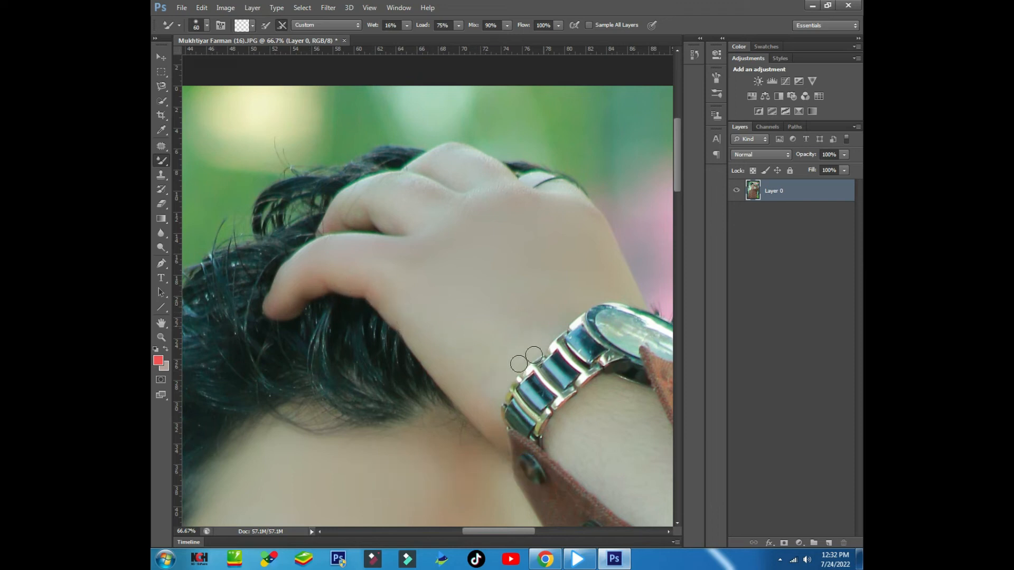
# Smooth the remaining fingers and knuckles and blend out the dark strand across the outer knuckle.
pyautogui.moveTo(512, 271); pyautogui.dragTo(395, 345)
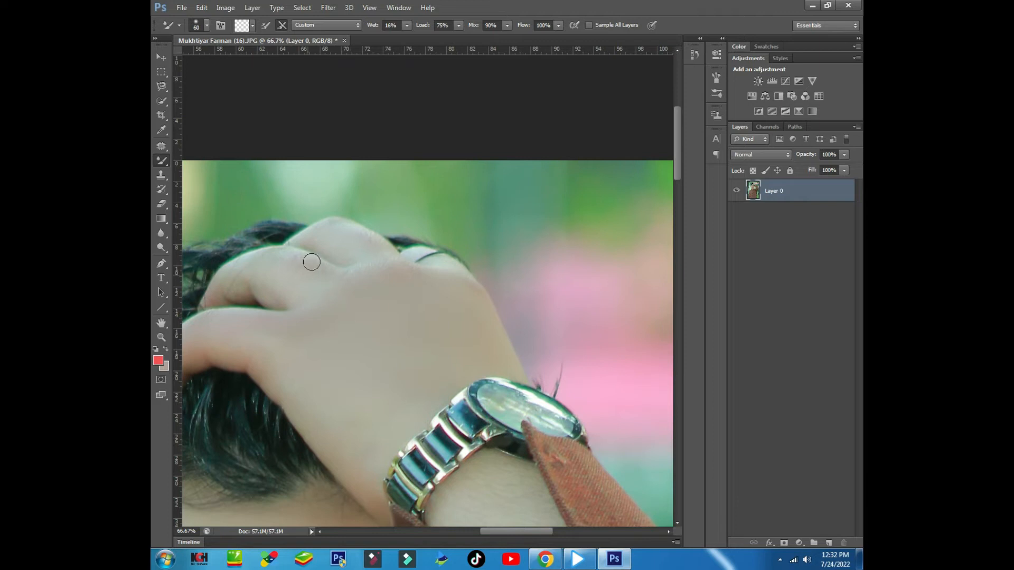
pyautogui.moveTo(296, 285); pyautogui.dragTo(346, 330)
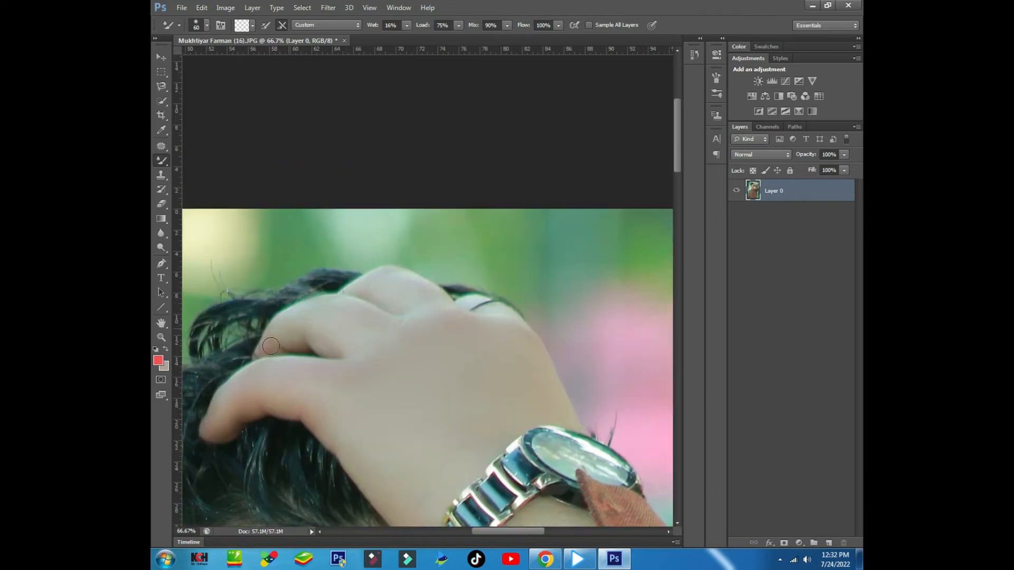
pyautogui.moveTo(335, 318); pyautogui.dragTo(352, 343)
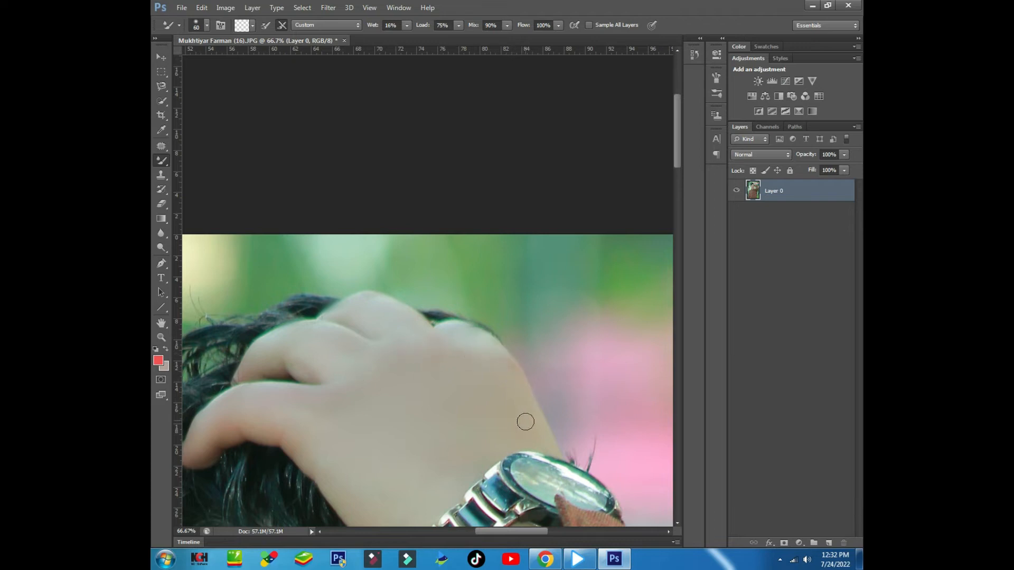
# Smooth the bare forearm between the watch and sleeve with a 90 px and a 40 px Mixer Brush, and check the whole portrait.
pyautogui.scroll(-5, 525, 421)
pyautogui.hscroll(3, 430, 276)
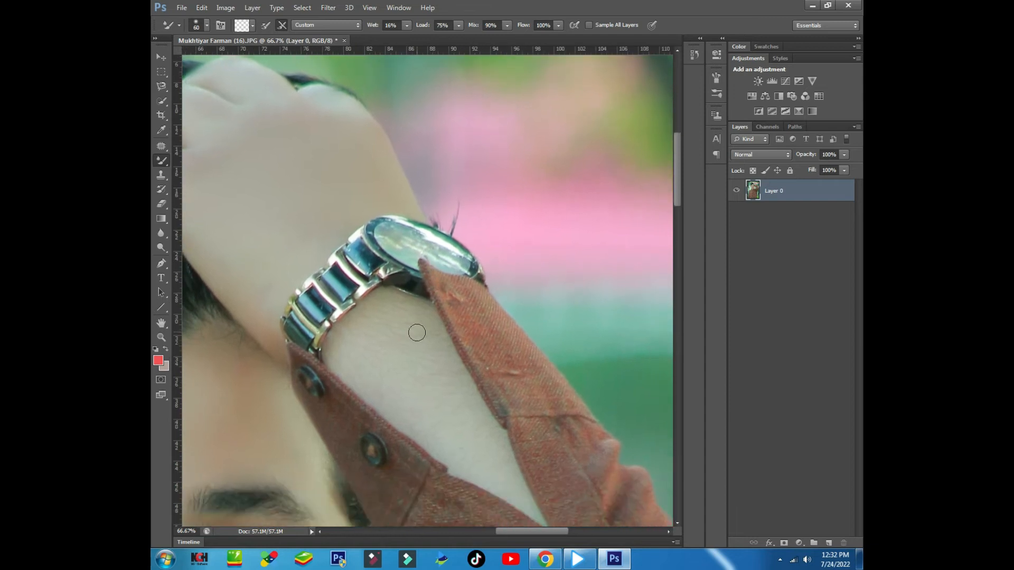
pyautogui.press(']')
pyautogui.press(']')
pyautogui.press(']')
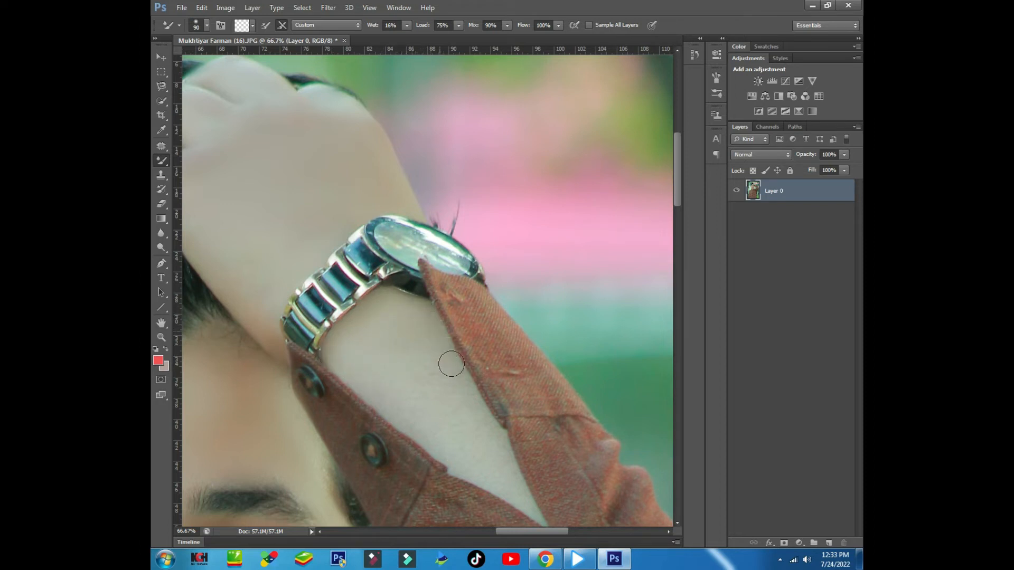
pyautogui.moveTo(363, 366)
pyautogui.mouseDown()
pyautogui.moveTo(371, 344)
pyautogui.moveTo(356, 331)
pyautogui.mouseUp()
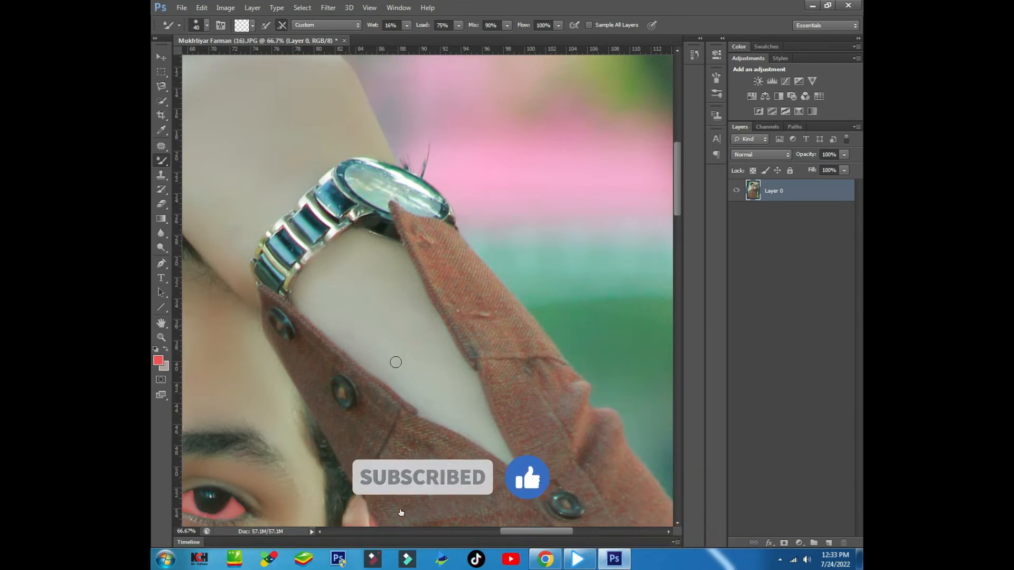
pyautogui.scroll(-5, 394, 334)
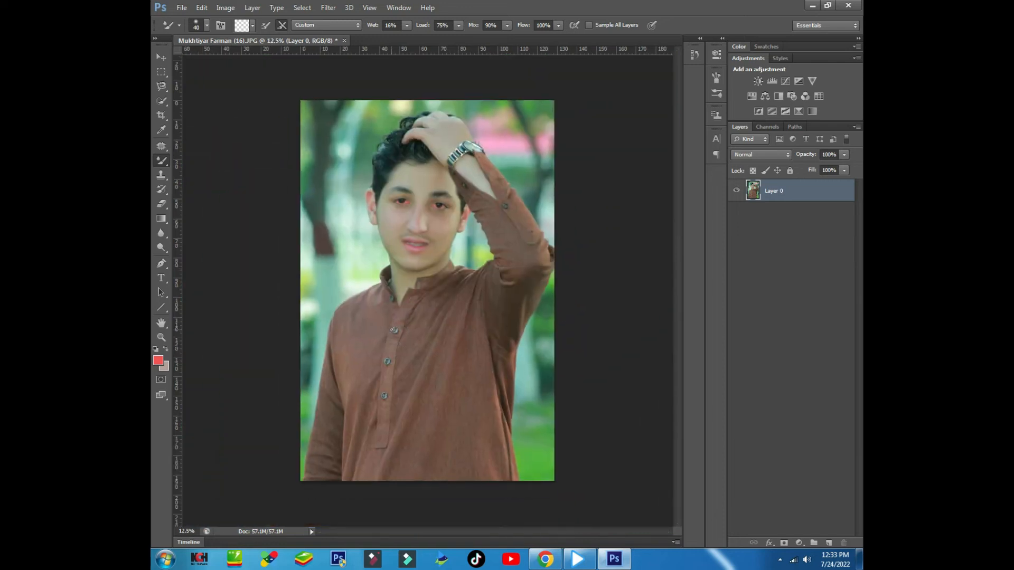
# Smooth the under-eye area and cheek nearer the raised arm with a 175 px and a 125 px Mixer Brush.
pyautogui.scroll(4, 396, 337)
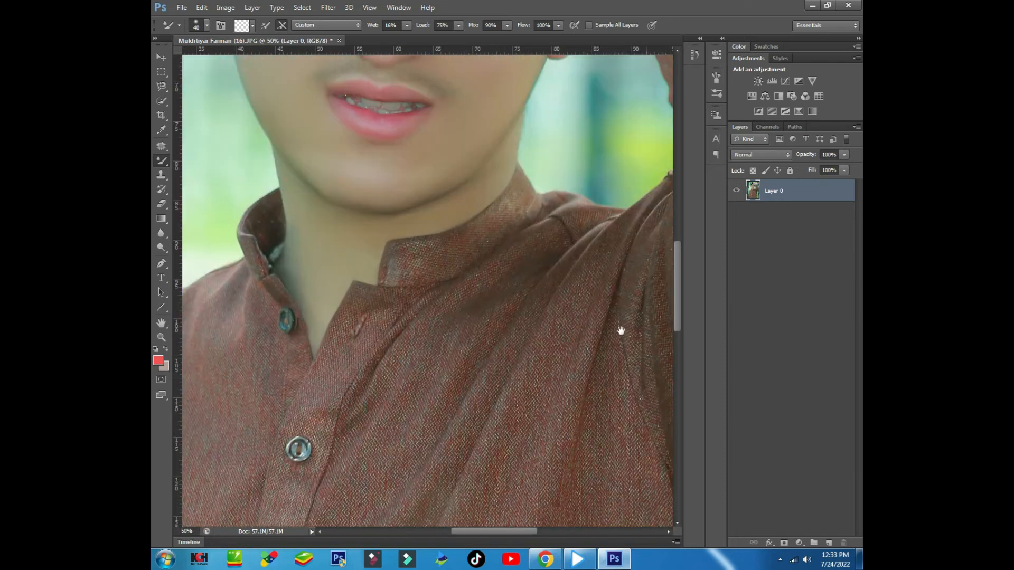
pyautogui.moveTo(523, 290); pyautogui.dragTo(503, 393)
pyautogui.moveTo(475, 267); pyautogui.dragTo(475, 398)
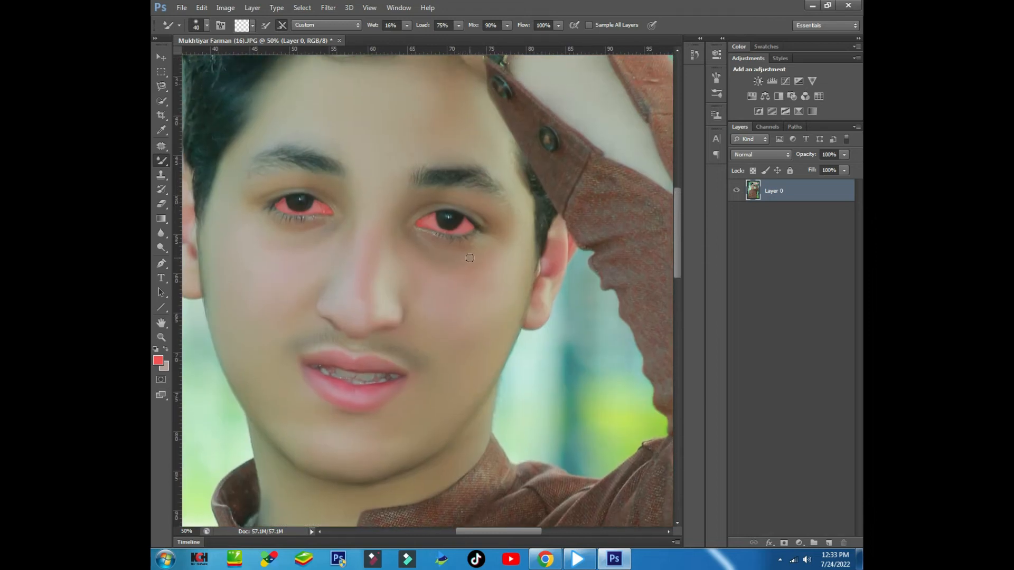
pyautogui.press(']')
pyautogui.press(']')
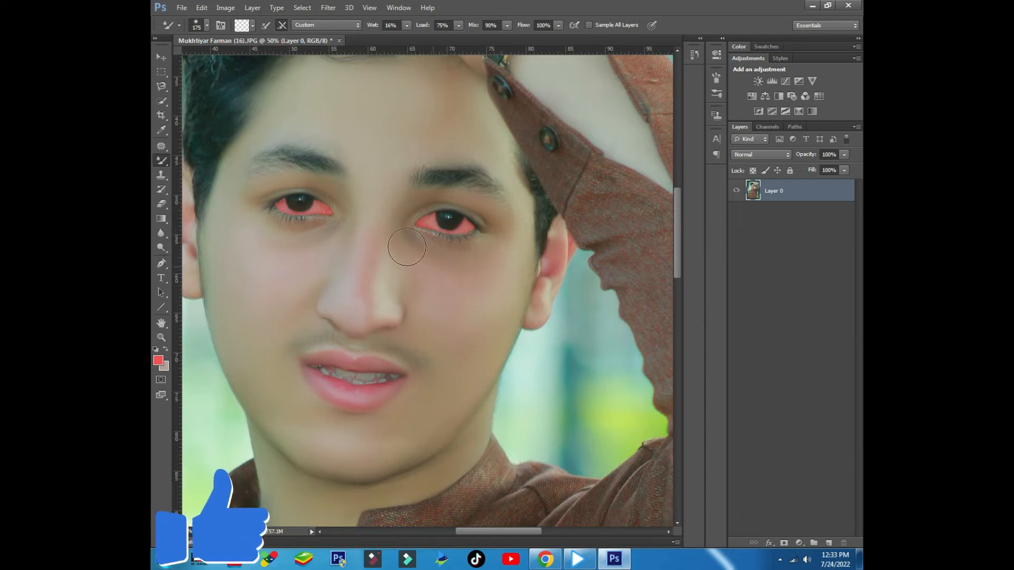
pyautogui.press('[')
pyautogui.press('[')
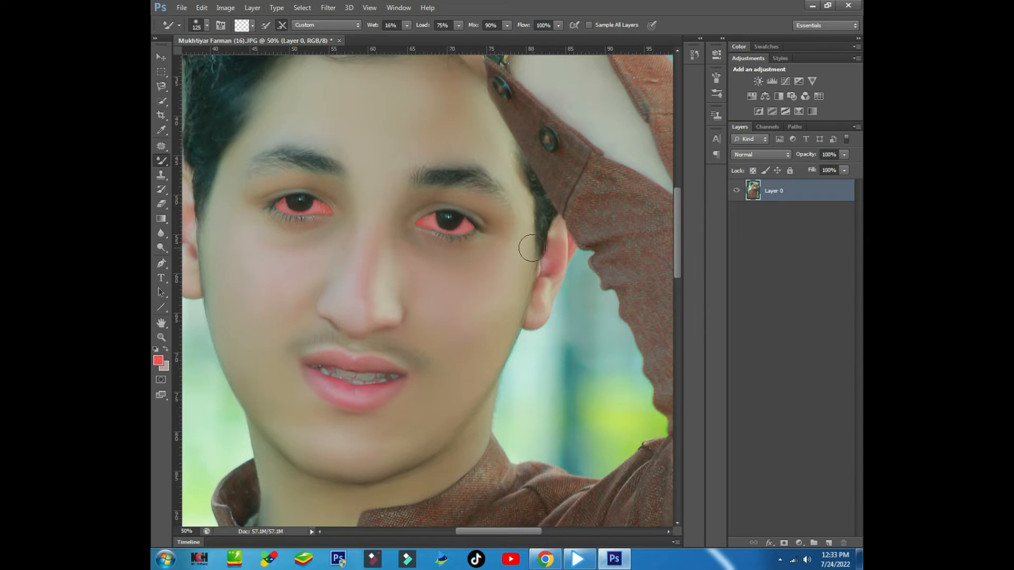
# Smooth the hairs of the eyebrow nearer the raised arm with a 50 px Mixer Brush.
pyautogui.hotkey('ctrl', '+')
pyautogui.hotkey('ctrl', '+')
pyautogui.hotkey('ctrl', '+')
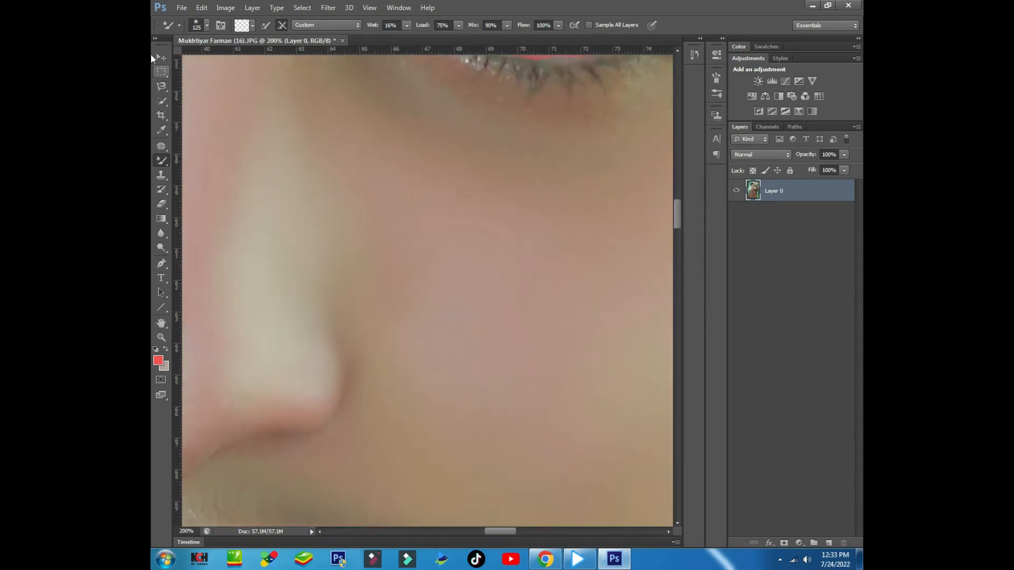
pyautogui.moveTo(417, 106); pyautogui.dragTo(373, 306)
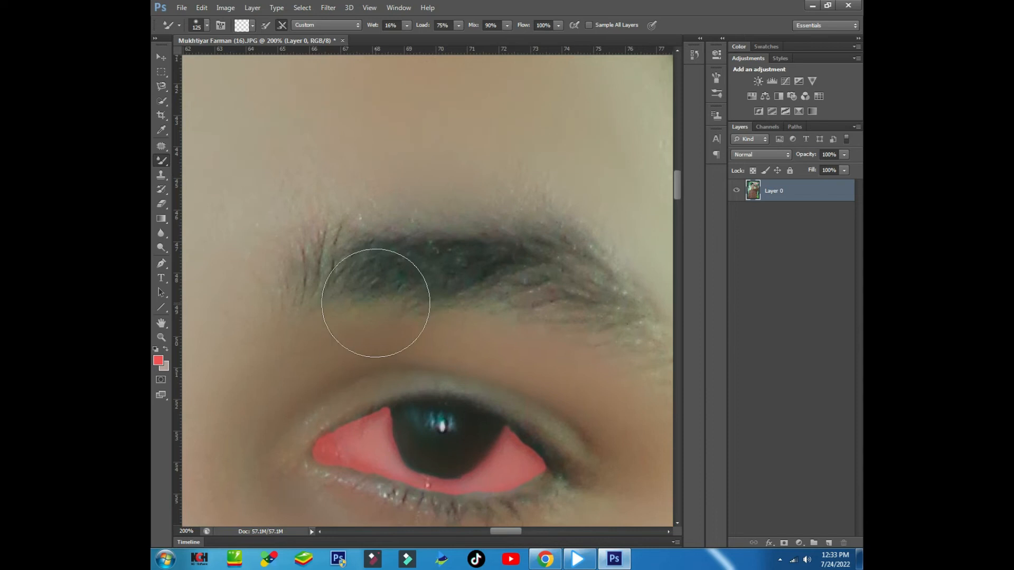
pyautogui.press('[')
pyautogui.press('[')
pyautogui.press('[')
pyautogui.press('[')
pyautogui.press('[')
pyautogui.press('[')
pyautogui.moveTo(333, 284)
pyautogui.mouseDown()
pyautogui.moveTo(331, 252)
pyautogui.moveTo(384, 249)
pyautogui.moveTo(355, 252)
pyautogui.moveTo(399, 275)
pyautogui.moveTo(447, 274)
pyautogui.mouseUp()
pyautogui.moveTo(566, 295)
pyautogui.mouseDown()
pyautogui.moveTo(460, 243)
pyautogui.moveTo(544, 278)
pyautogui.mouseUp()
pyautogui.moveTo(443, 198); pyautogui.dragTo(459, 262)
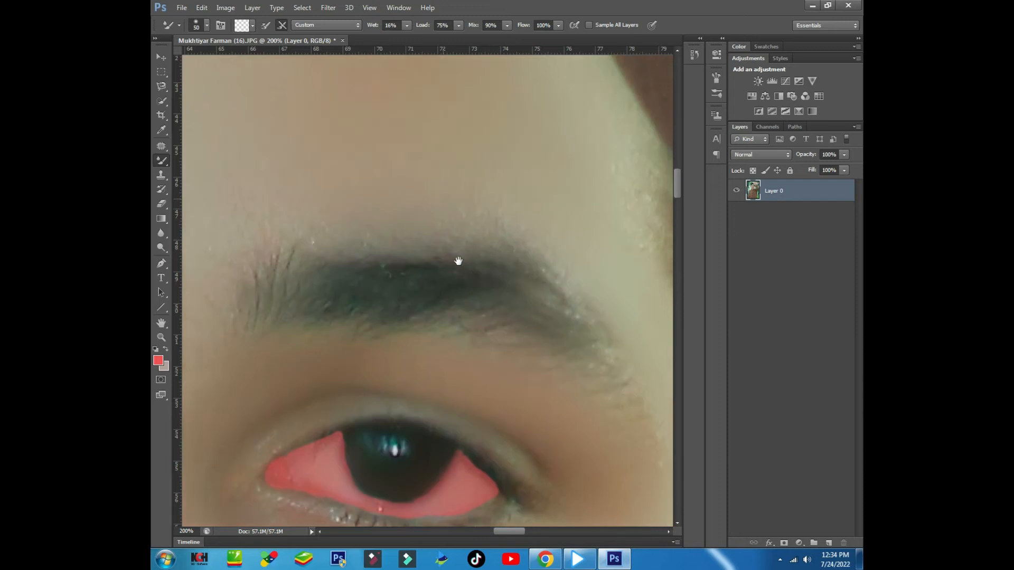
# Blend the upper edge of this eyebrow and the forehead skin above it.
pyautogui.moveTo(424, 231); pyautogui.dragTo(530, 236)
pyautogui.moveTo(389, 214)
pyautogui.mouseDown()
pyautogui.moveTo(472, 211)
pyautogui.moveTo(520, 244)
pyautogui.mouseUp()
pyautogui.moveTo(396, 191); pyautogui.dragTo(523, 244)
pyautogui.moveTo(447, 219); pyautogui.dragTo(550, 271)
pyautogui.moveTo(406, 209); pyautogui.dragTo(523, 236)
pyautogui.moveTo(296, 228); pyautogui.dragTo(411, 228)
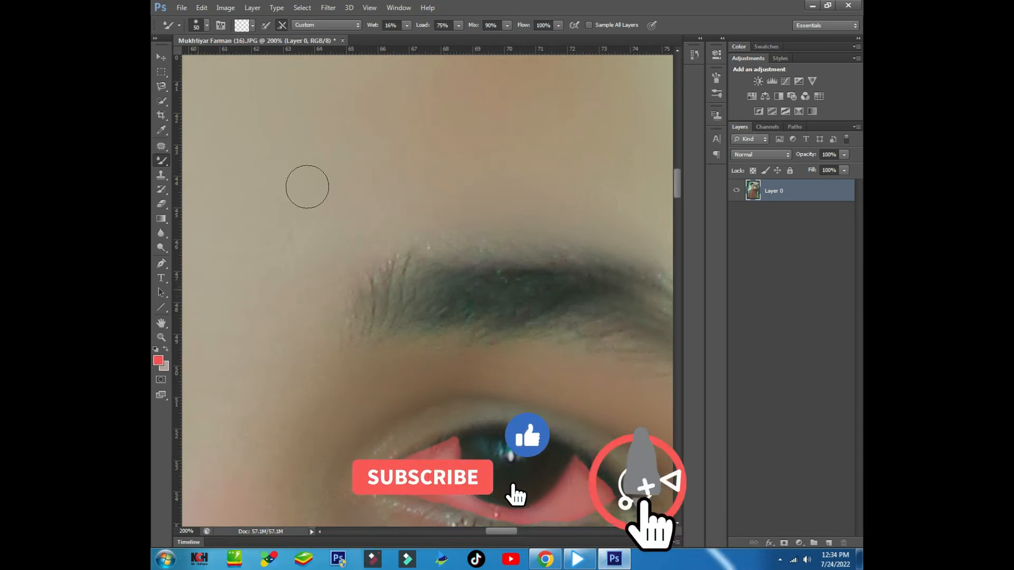
# Smooth the forehead skin along the sleeve cuff up to the hairline below the watch.
pyautogui.moveTo(440, 155); pyautogui.dragTo(174, 244)
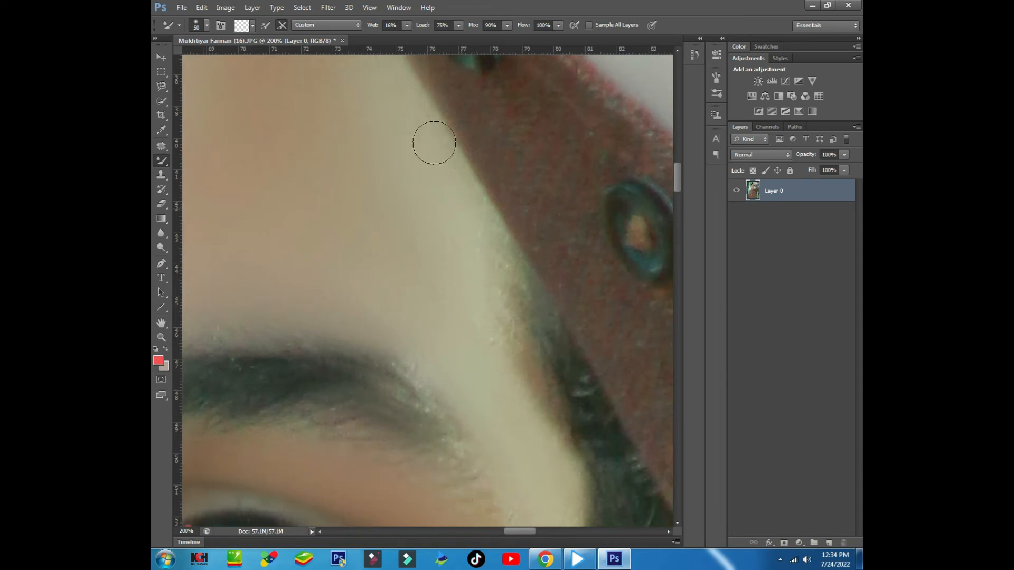
pyautogui.moveTo(399, 199); pyautogui.dragTo(428, 248)
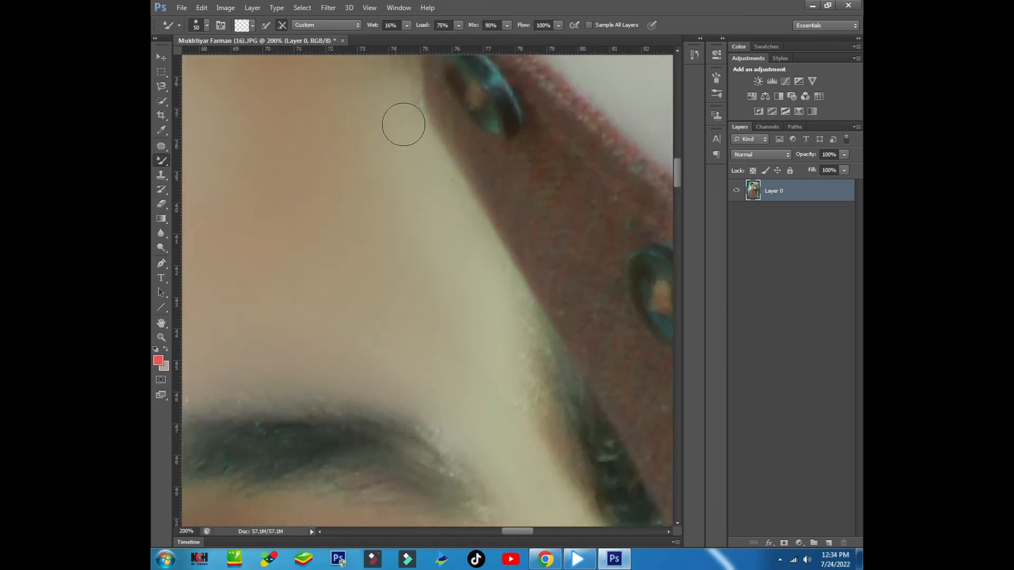
pyautogui.moveTo(397, 190); pyautogui.dragTo(435, 255)
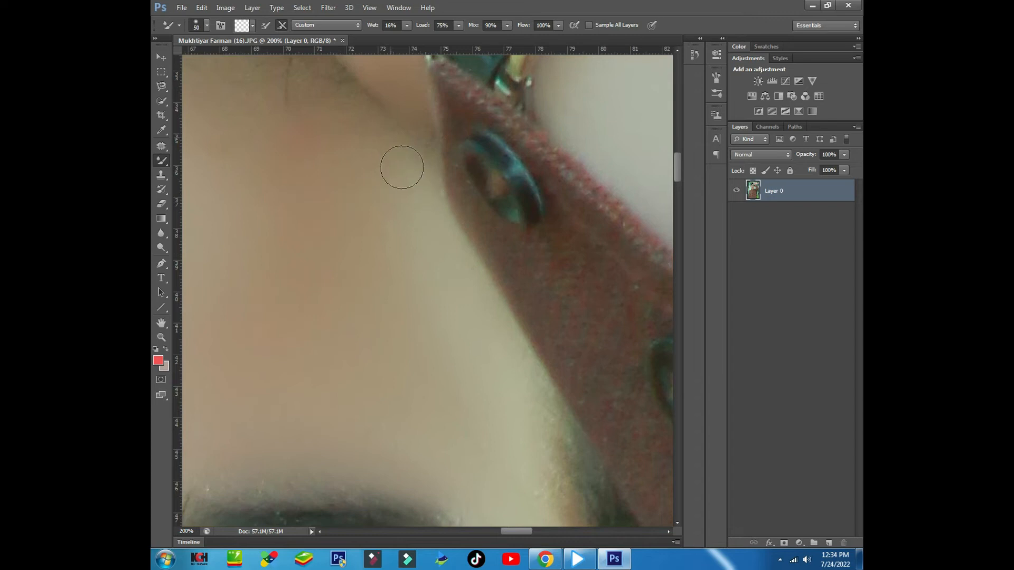
pyautogui.moveTo(369, 239)
pyautogui.mouseDown()
pyautogui.moveTo(357, 207)
pyautogui.moveTo(391, 281)
pyautogui.mouseUp()
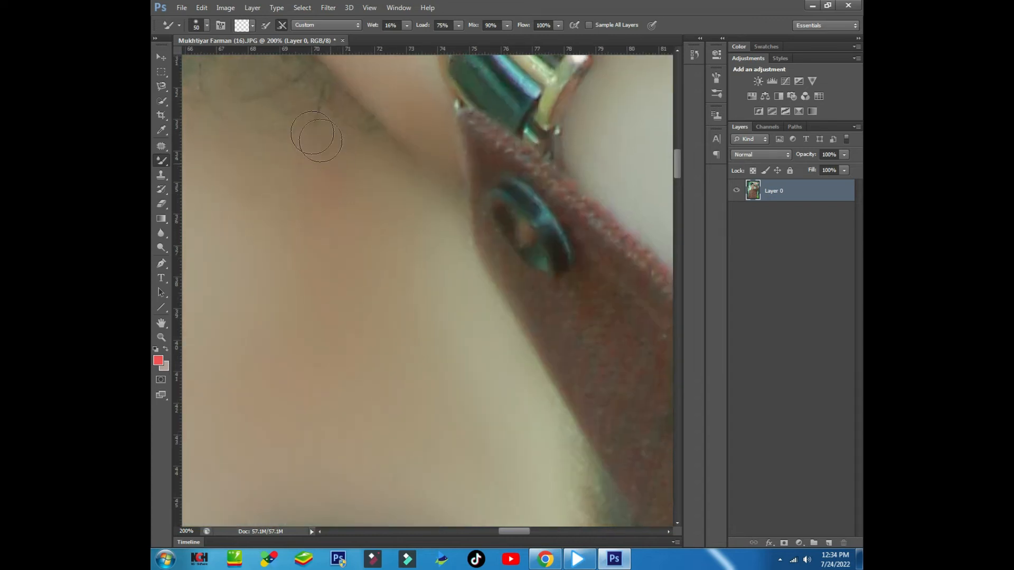
pyautogui.moveTo(285, 147); pyautogui.dragTo(379, 251)
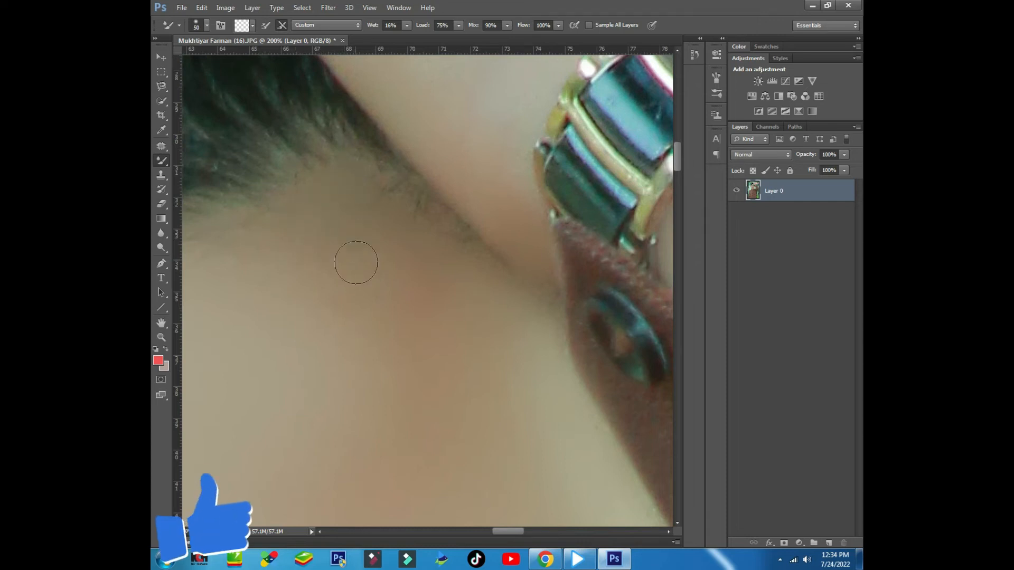
# Blend the forehead skin along the hairline across to the temple farther from the raised arm.
pyautogui.moveTo(327, 238); pyautogui.dragTo(473, 179)
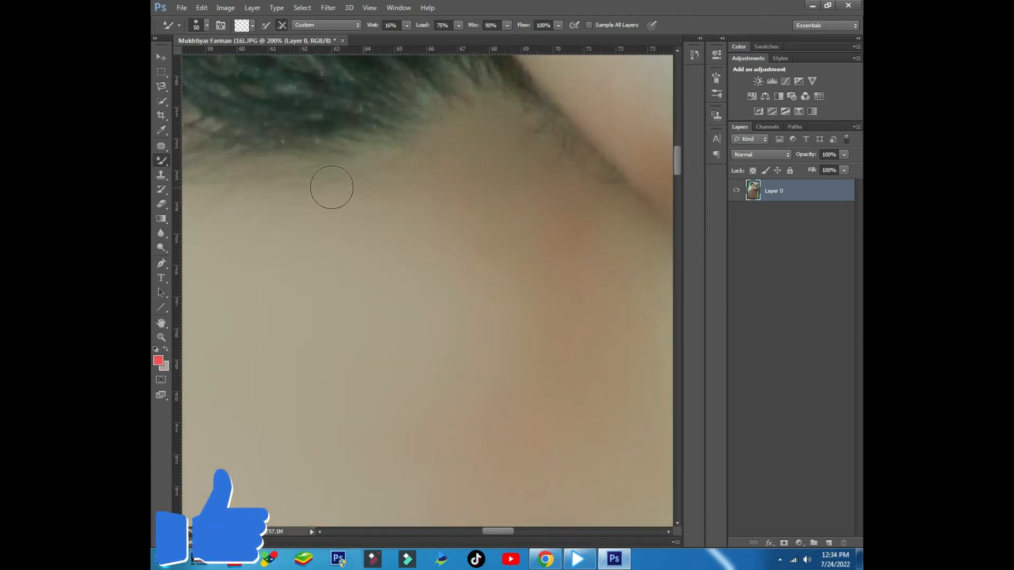
pyautogui.moveTo(320, 216); pyautogui.dragTo(428, 199)
pyautogui.moveTo(369, 188); pyautogui.dragTo(433, 206)
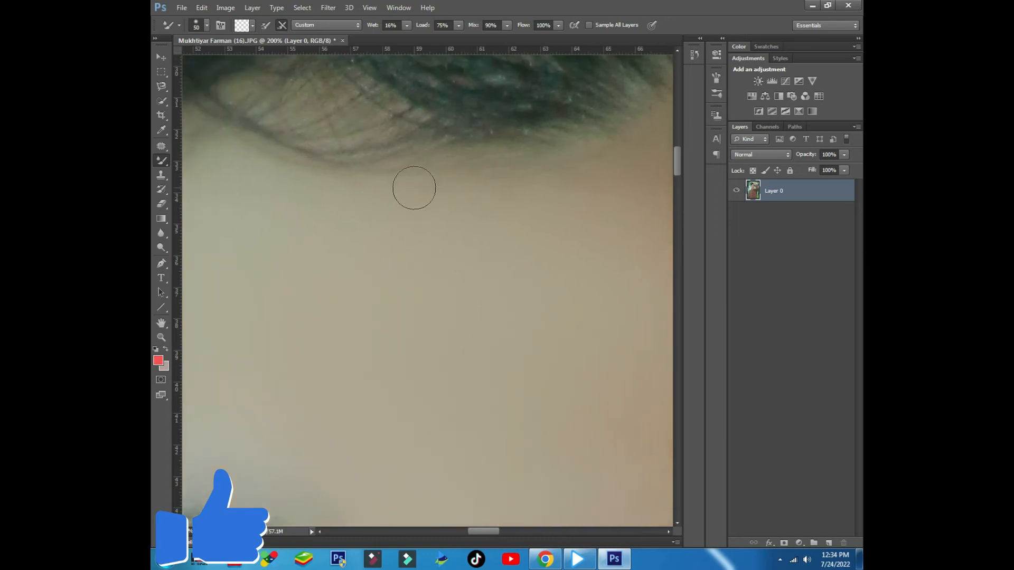
pyautogui.moveTo(364, 179); pyautogui.dragTo(425, 197)
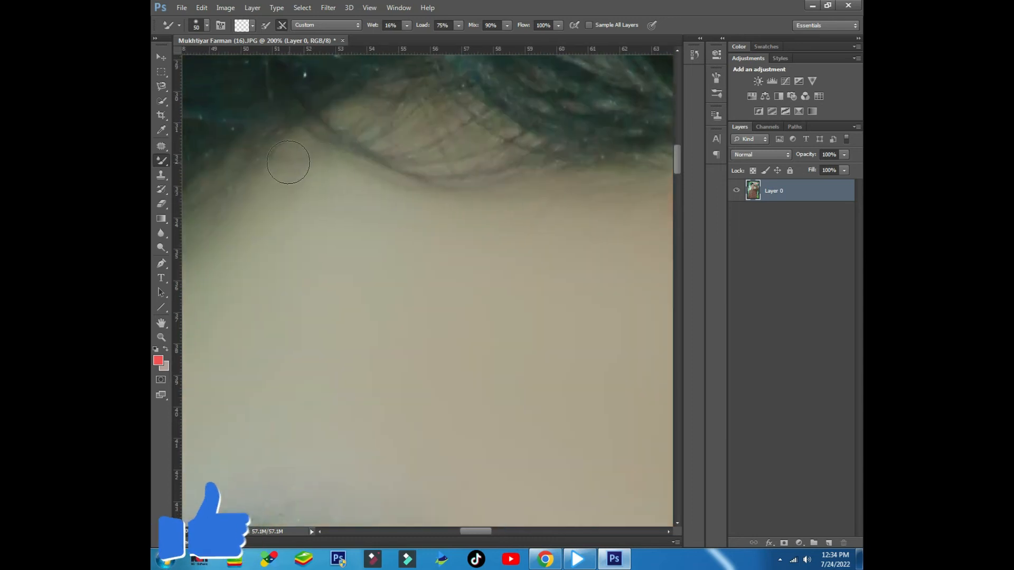
pyautogui.moveTo(287, 163); pyautogui.dragTo(401, 163)
pyautogui.moveTo(317, 238); pyautogui.dragTo(408, 141)
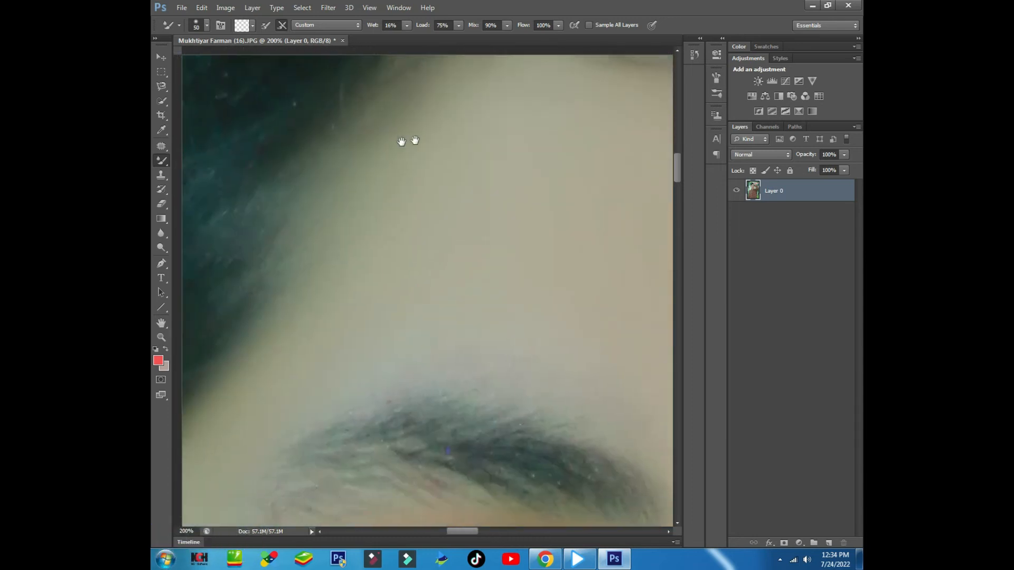
pyautogui.moveTo(441, 163)
pyautogui.mouseDown()
pyautogui.moveTo(364, 95)
pyautogui.moveTo(363, 80)
pyautogui.mouseUp()
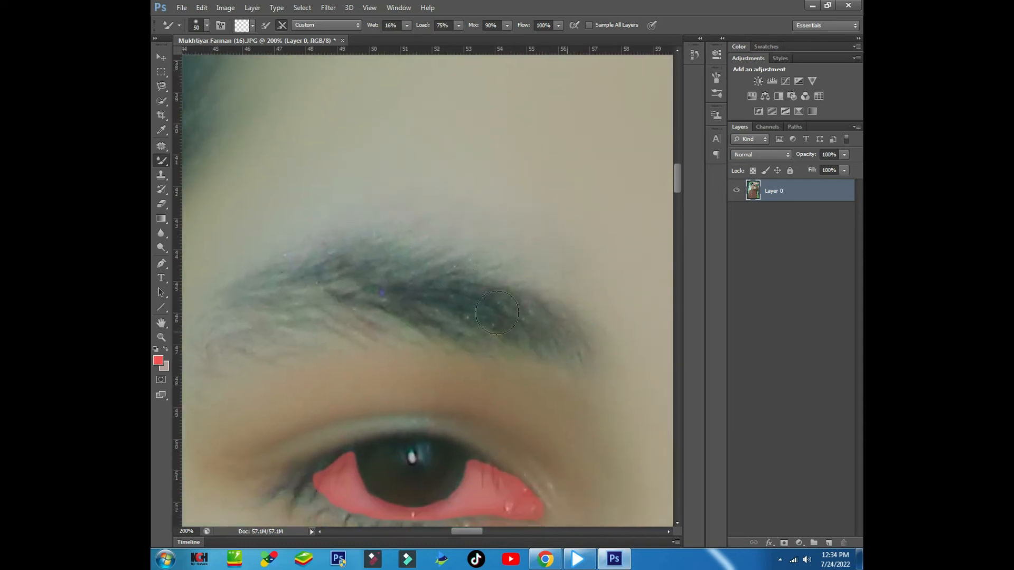
# Smooth the eyebrow farther from the raised arm and the skin around its outer end, and check the face.
pyautogui.moveTo(463, 302)
pyautogui.mouseDown()
pyautogui.moveTo(331, 285)
pyautogui.moveTo(393, 323)
pyautogui.mouseUp()
pyautogui.moveTo(306, 317); pyautogui.dragTo(380, 293)
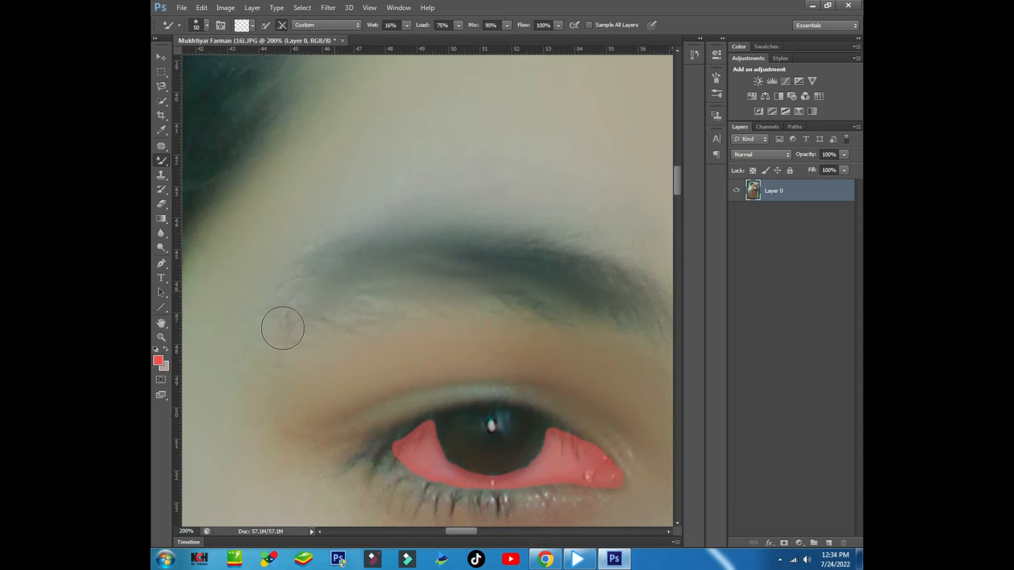
pyautogui.moveTo(331, 298); pyautogui.dragTo(341, 233)
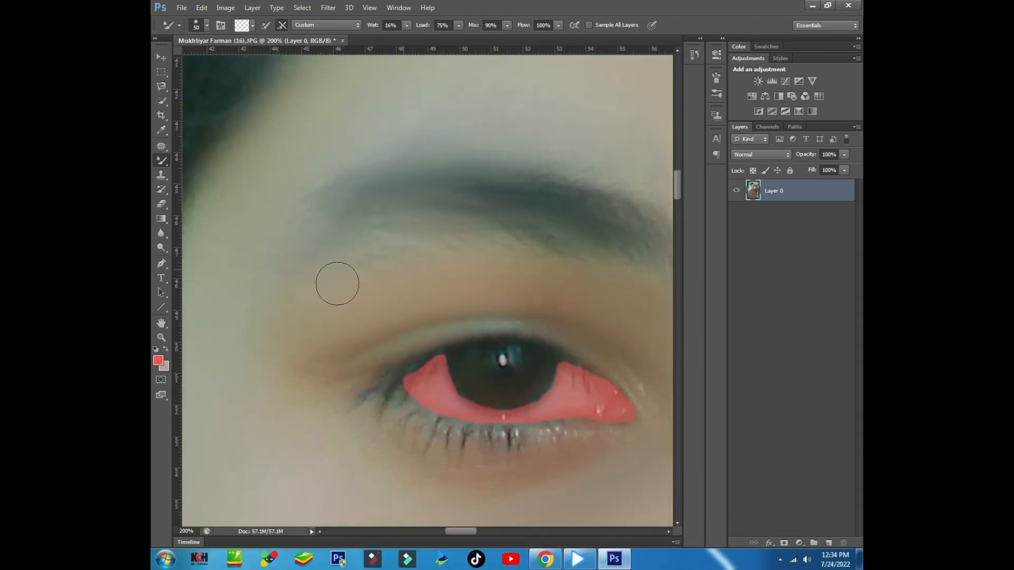
pyautogui.moveTo(335, 280); pyautogui.dragTo(507, 195)
pyautogui.hotkey('ctrl', '-')
pyautogui.hotkey('ctrl', '-')
pyautogui.hotkey('ctrl', '-')
pyautogui.hotkey('ctrl', '-')
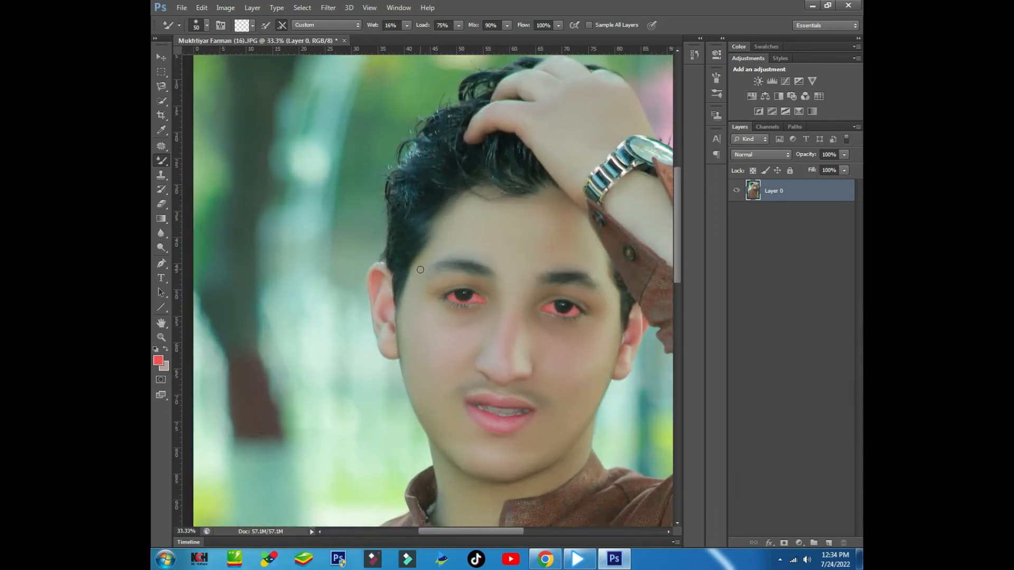
pyautogui.moveTo(527, 256); pyautogui.dragTo(498, 254)
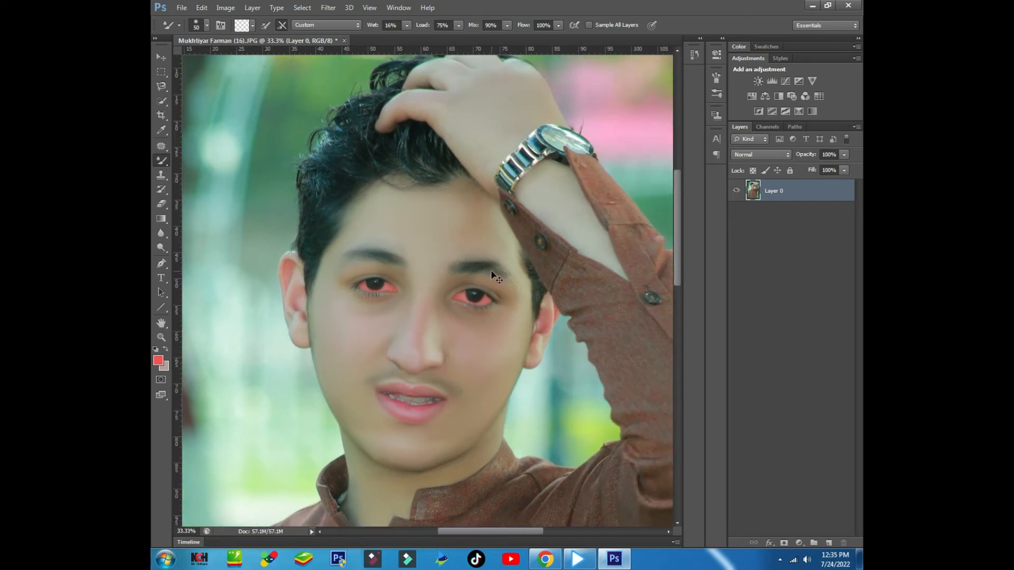
# Refine the outer half of the eyebrow nearer the raised arm with the 50 px Mixer Brush.
pyautogui.hotkey('ctrl', '+')
pyautogui.hotkey('ctrl', '+')
pyautogui.hotkey('ctrl', '+')
pyautogui.moveTo(493, 274); pyautogui.dragTo(379, 274)
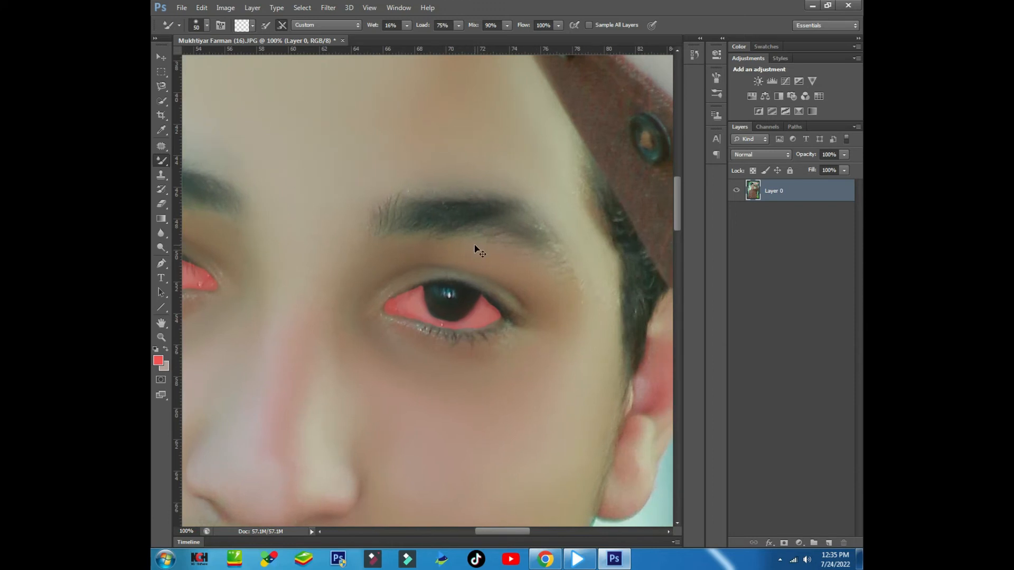
pyautogui.hotkey('ctrl', '+')
pyautogui.hotkey('ctrl', '+')
pyautogui.moveTo(479, 232)
pyautogui.mouseDown()
pyautogui.moveTo(317, 378)
pyautogui.moveTo(310, 435)
pyautogui.mouseUp()
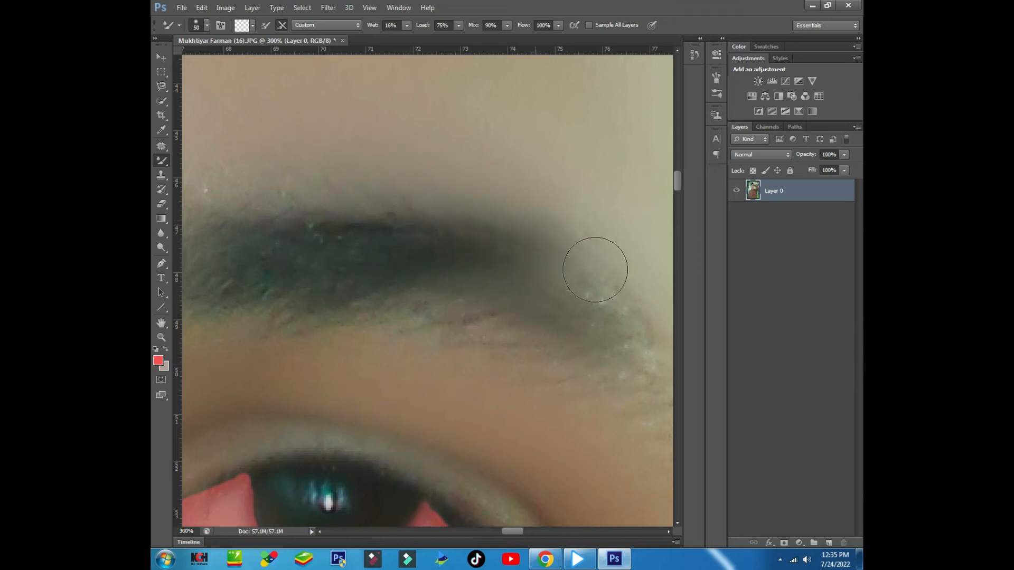
pyautogui.hotkey('ctrl', '-')
pyautogui.hotkey('ctrl', '-')
pyautogui.hotkey('ctrl', '-')
pyautogui.hotkey('ctrl', '-')
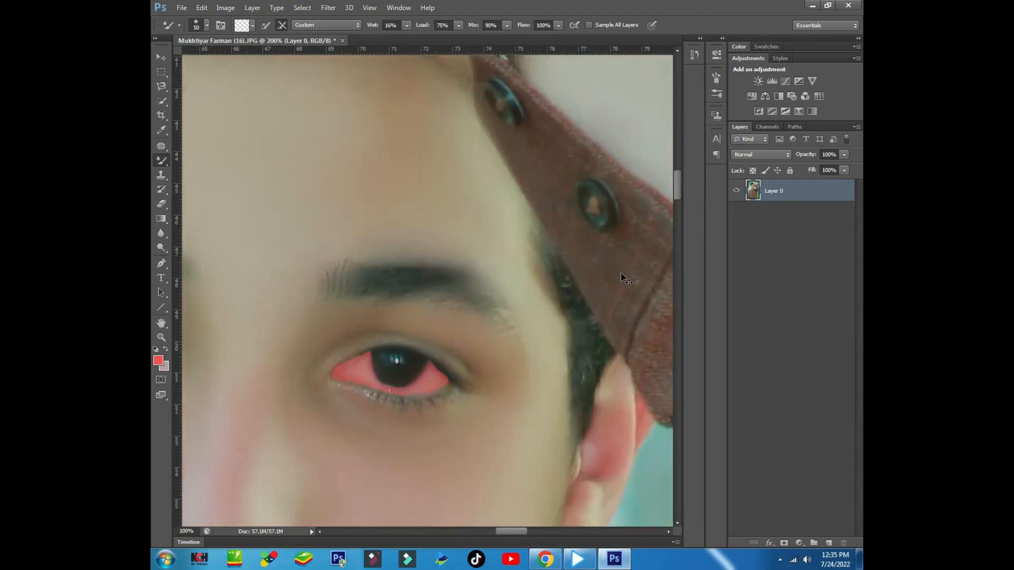
# Smooth the skin and stray hairs around the tail of the eyebrow nearer the raised arm with the Mixer Brush.
pyautogui.hotkey('ctrl', '+')
pyautogui.hotkey('ctrl', '+')
pyautogui.hotkey('ctrl', '+')
pyautogui.hotkey('ctrl', '+')
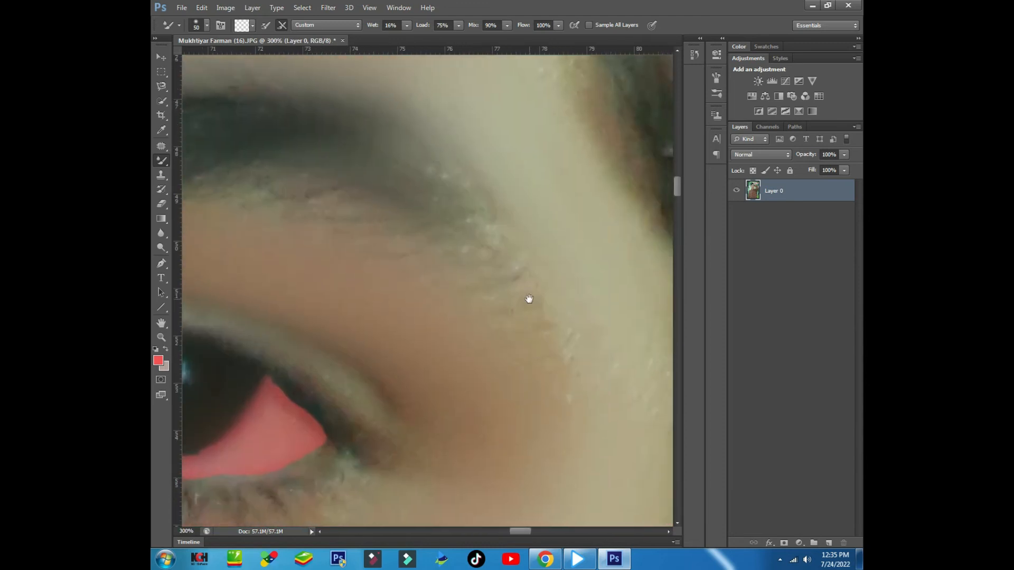
pyautogui.moveTo(529, 299); pyautogui.dragTo(436, 252)
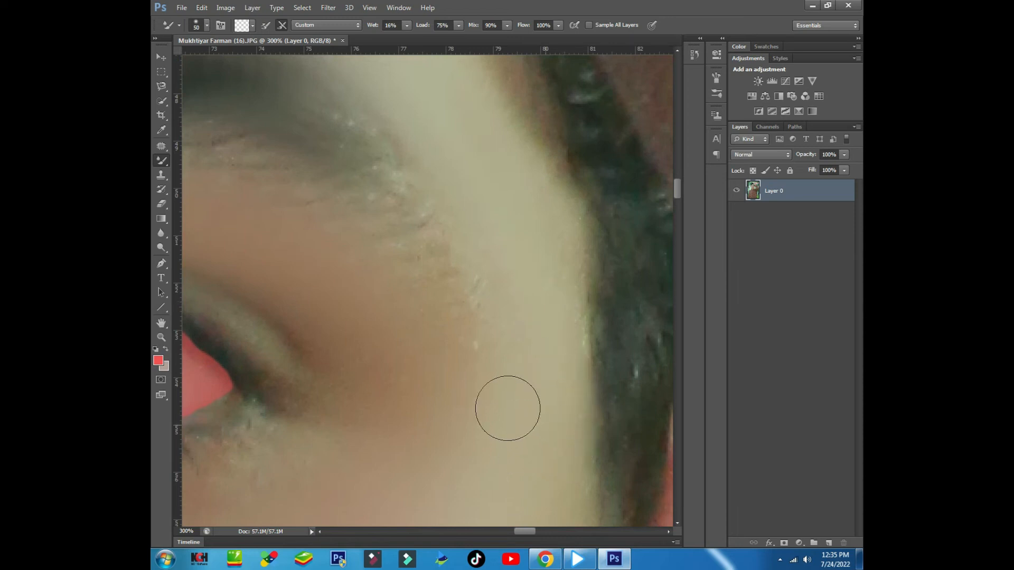
pyautogui.moveTo(288, 200); pyautogui.dragTo(447, 301)
pyautogui.moveTo(550, 339); pyautogui.dragTo(480, 294)
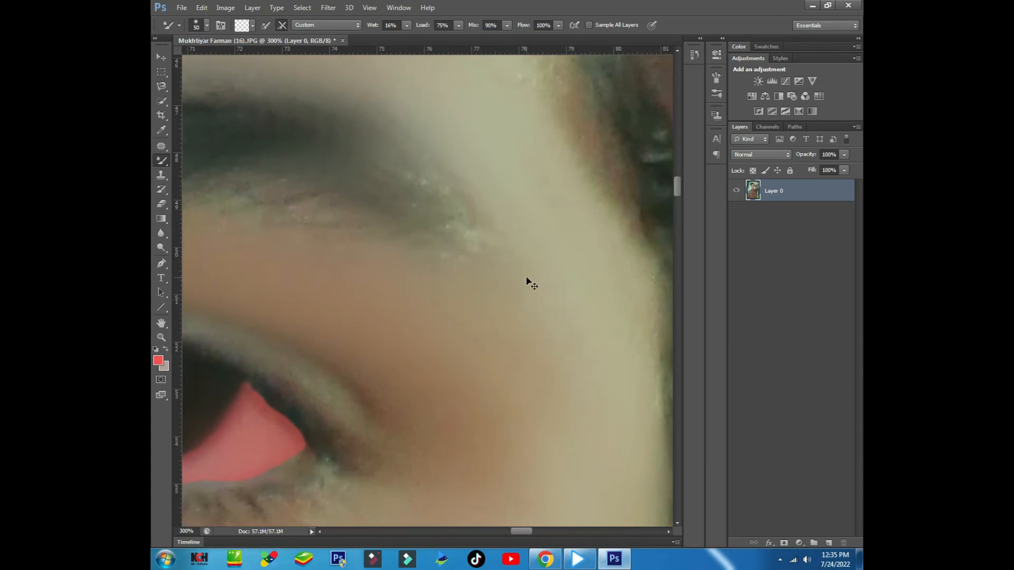
# Examine both eyebrows and the surrounding skin across the whole face.
pyautogui.hotkey('ctrl', '-')
pyautogui.hotkey('ctrl', '-')
pyautogui.hotkey('ctrl', '-')
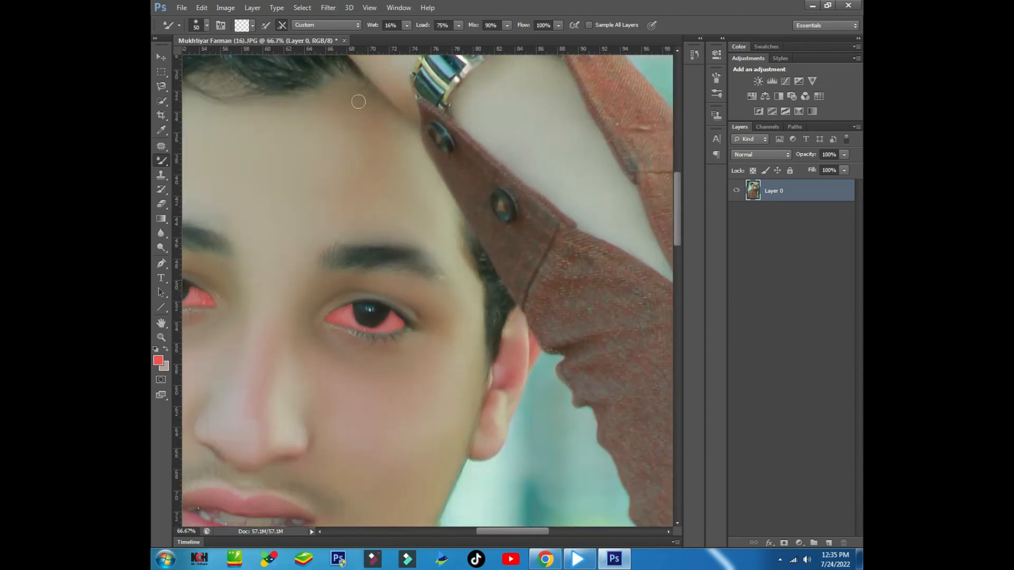
pyautogui.moveTo(423, 181); pyautogui.dragTo(475, 206)
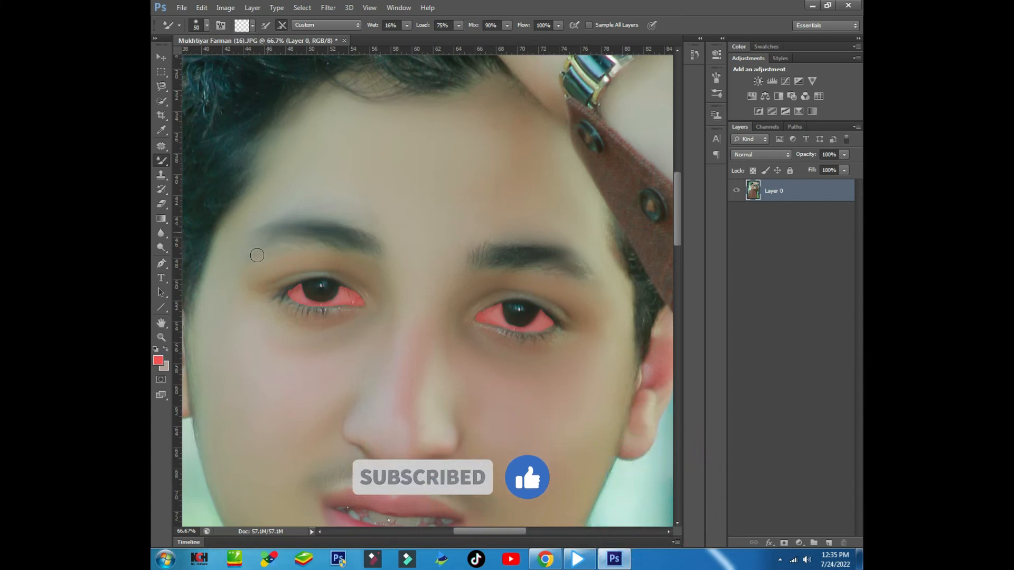
pyautogui.moveTo(413, 275); pyautogui.dragTo(374, 240)
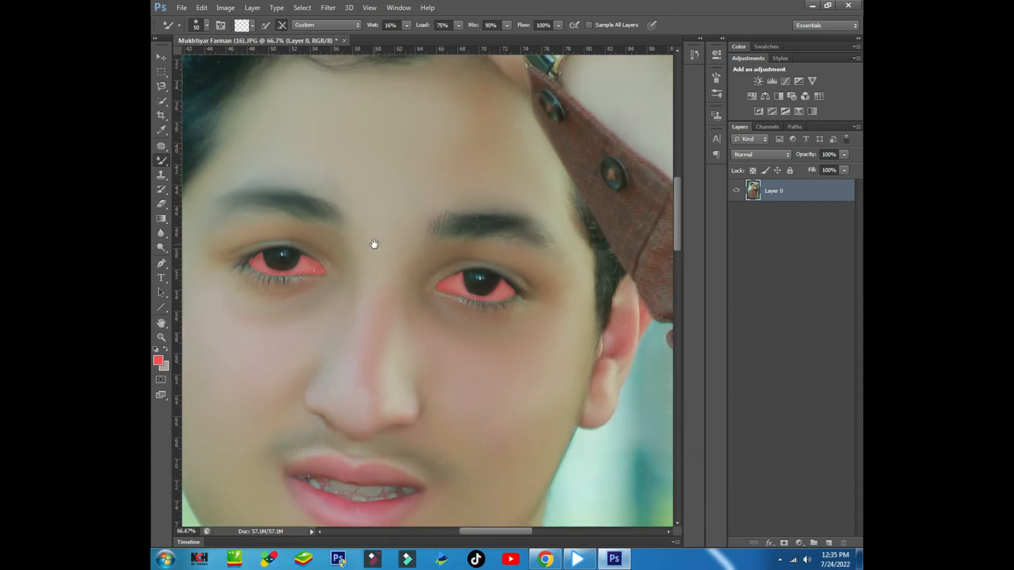
pyautogui.moveTo(264, 197); pyautogui.dragTo(317, 198)
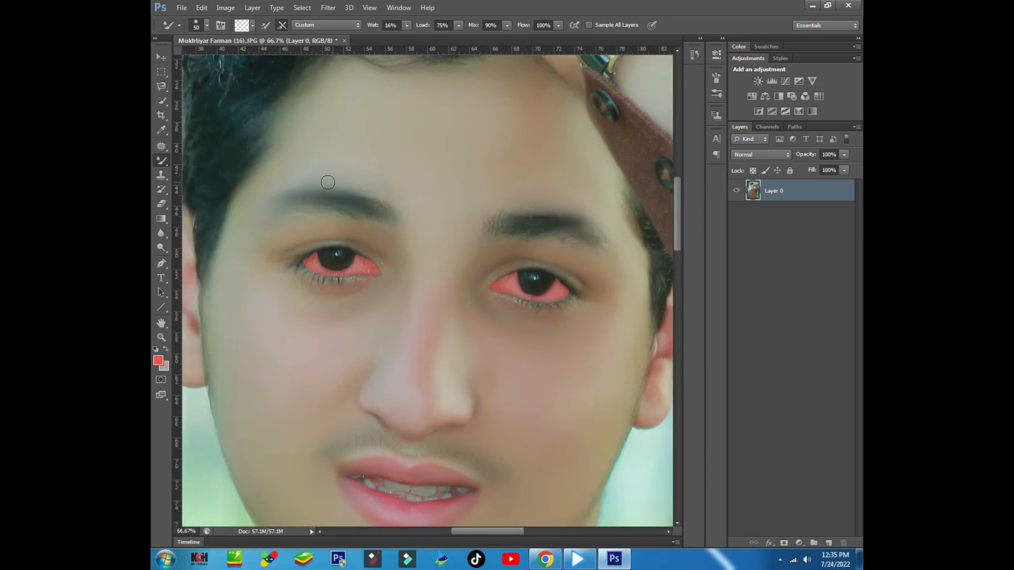
pyautogui.moveTo(353, 225); pyautogui.dragTo(309, 221)
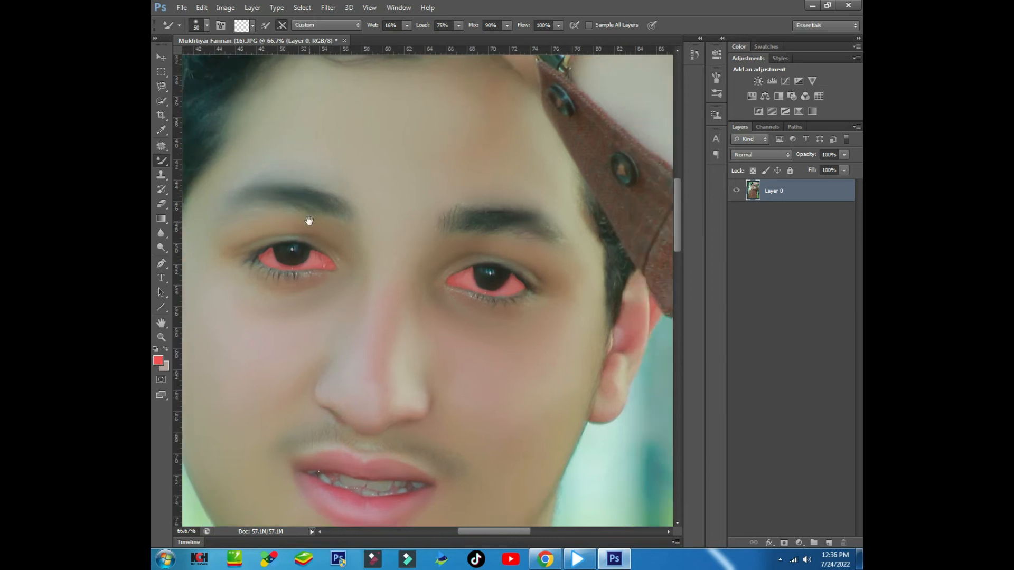
# Try a Pencil stroke in the current foreground color across the outer part of the eyebrow nearer the raised arm.
pyautogui.rightClick(161, 159)
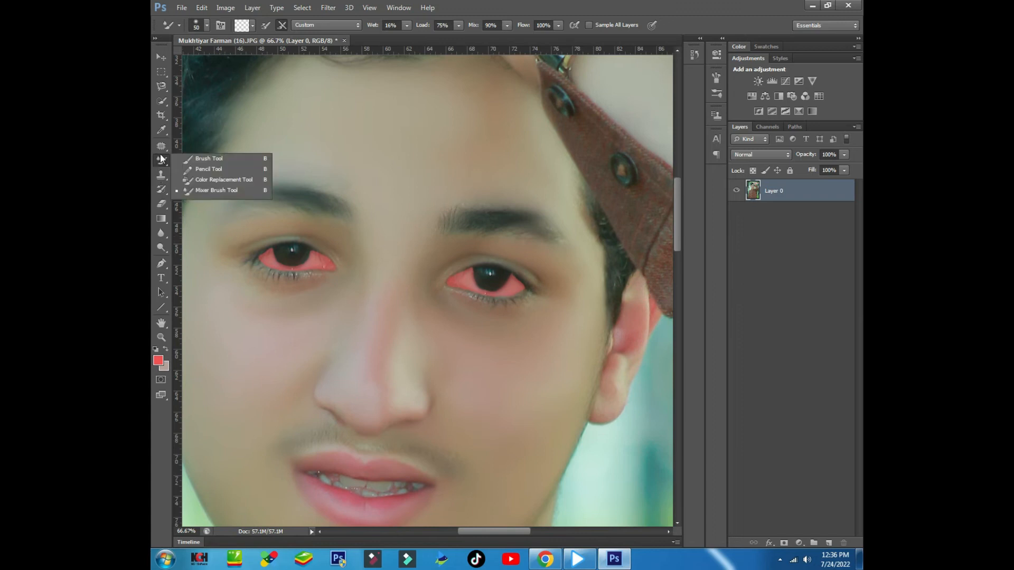
pyautogui.click(200, 170)
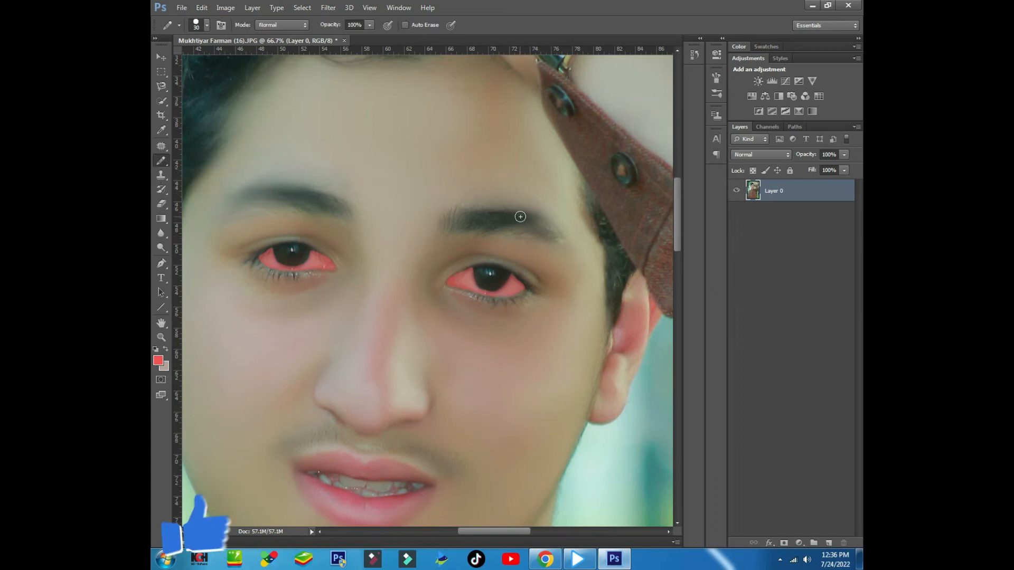
pyautogui.moveTo(530, 218); pyautogui.dragTo(516, 236)
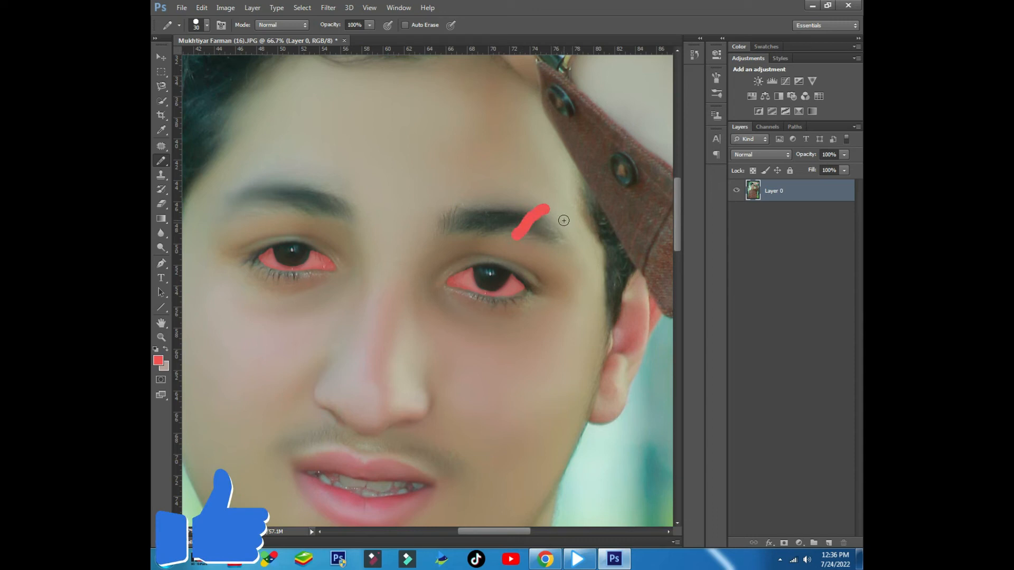
pyautogui.hotkey('ctrl', 'z')
# Set the foreground color to the forehead skin tone #aca28b, sampled from the photo.
pyautogui.click(160, 363)
pyautogui.click(458, 156)
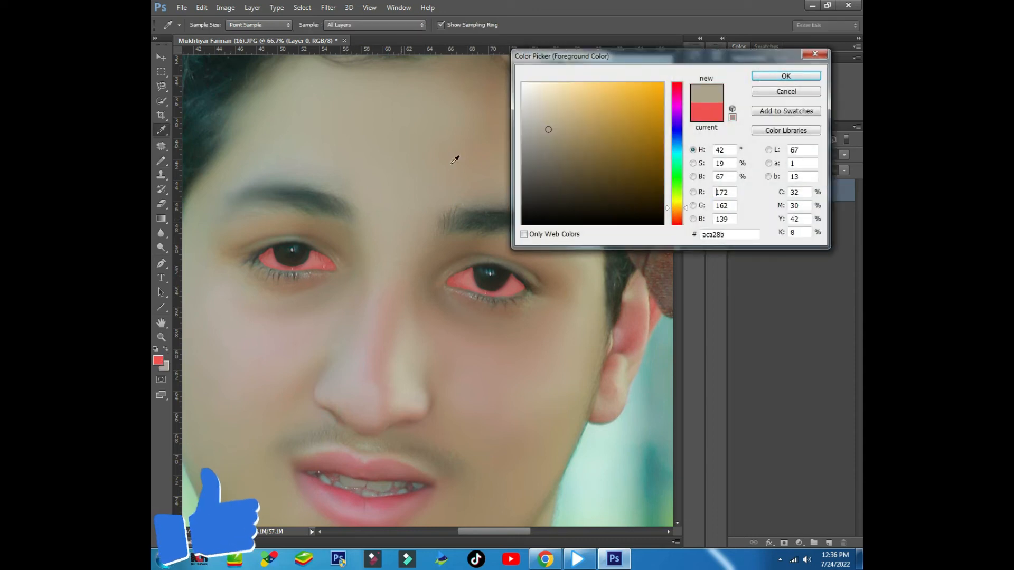
pyautogui.click(771, 78)
# Try a skin-toned Pencil slit across the outer part of the eyebrow nearer the raised arm.
pyautogui.hotkey('ctrl', '+')
pyautogui.hotkey('ctrl', '+')
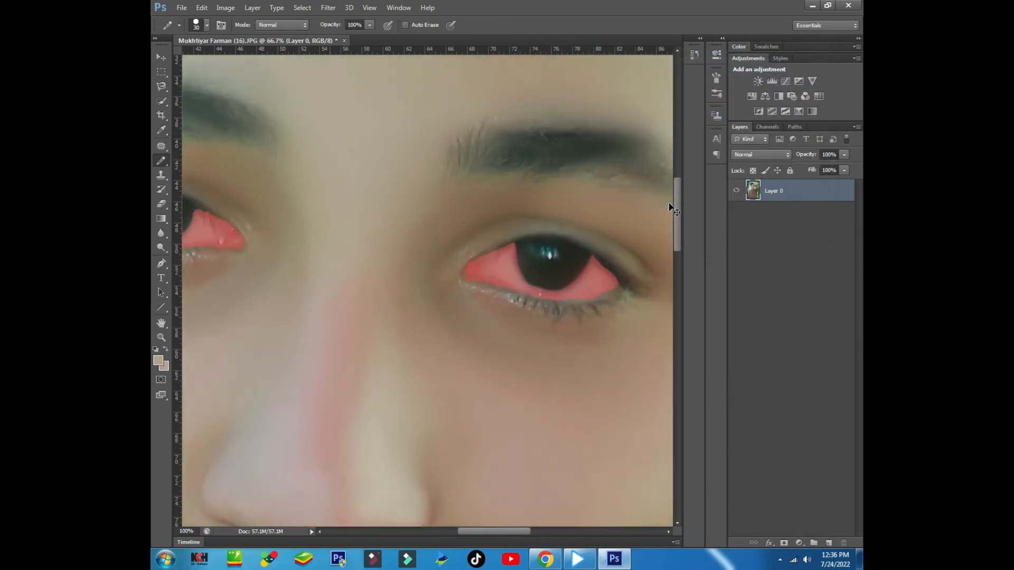
pyautogui.moveTo(652, 200); pyautogui.dragTo(401, 319)
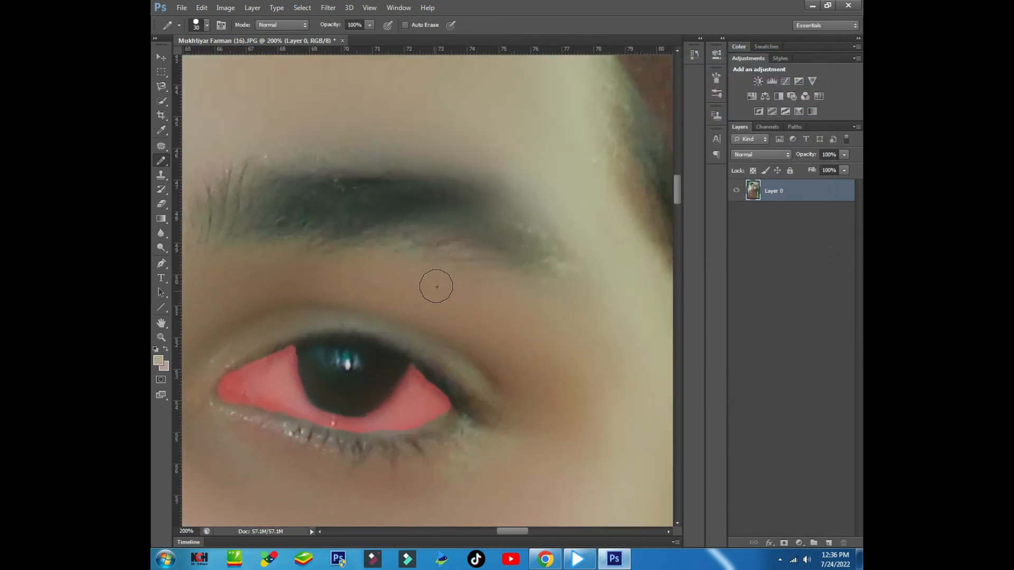
pyautogui.moveTo(418, 276); pyautogui.dragTo(506, 204)
pyautogui.hotkey('ctrl', 'z')
# Draw a narrow, slanted closed path across the outer part of the eyebrow nearer the raised arm with the Pen tool.
pyautogui.click(164, 270)
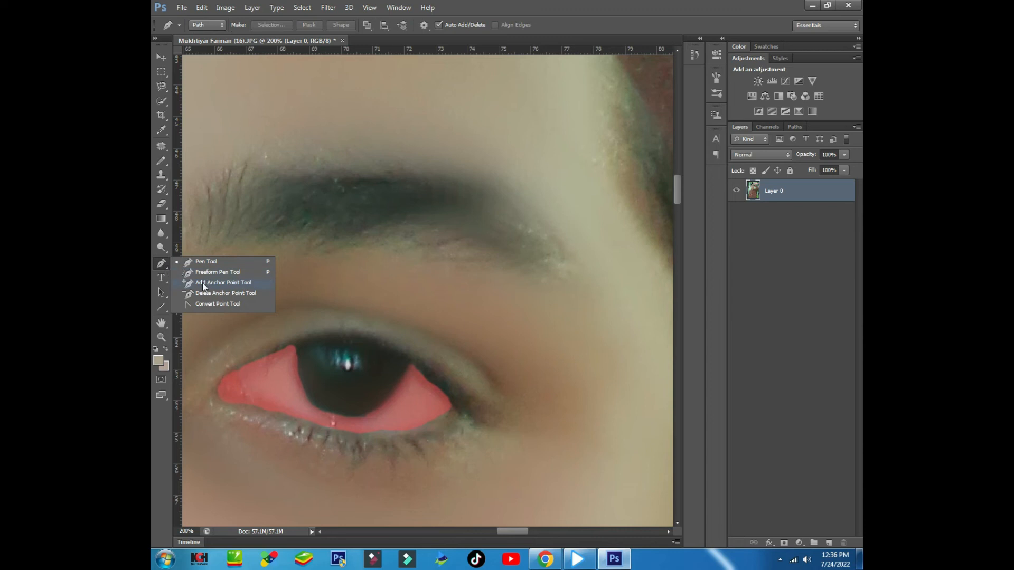
pyautogui.click(226, 261)
pyautogui.click(515, 174)
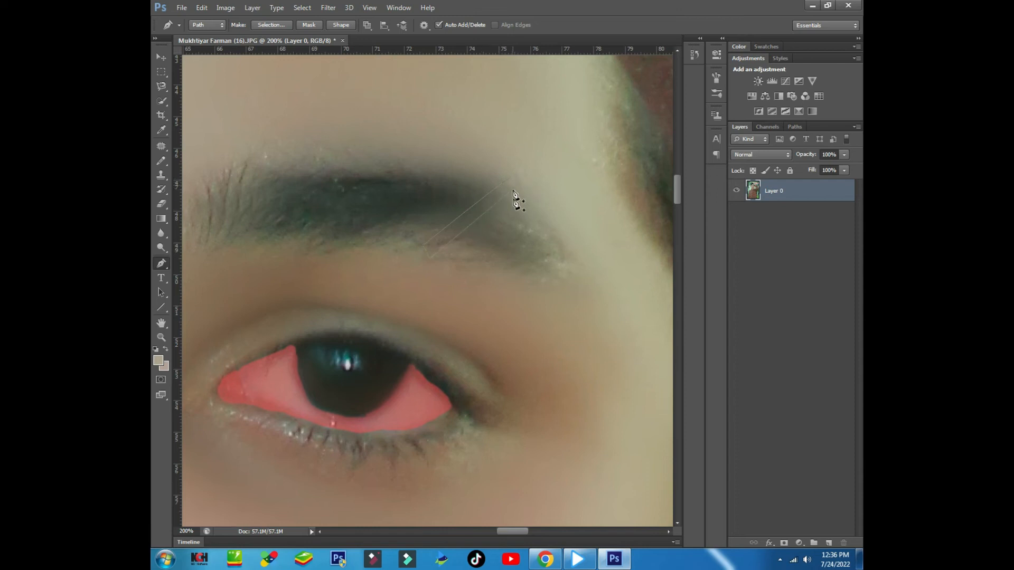
# Fill the eyebrow slit path with the skin color #b2a785 sampled beside the eye, in Normal mode at 100% opacity.
pyautogui.rightClick(458, 232)
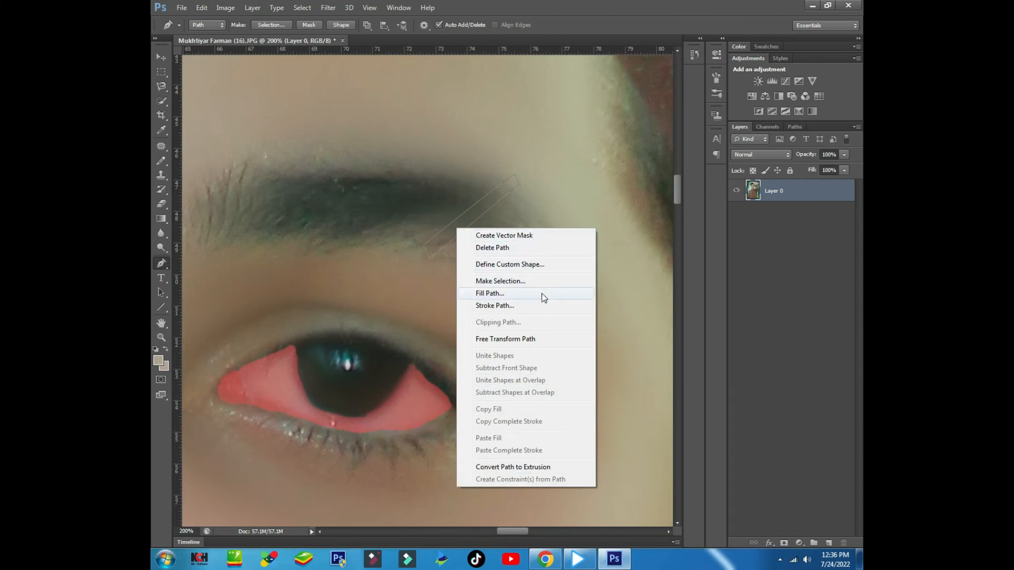
pyautogui.click(506, 294)
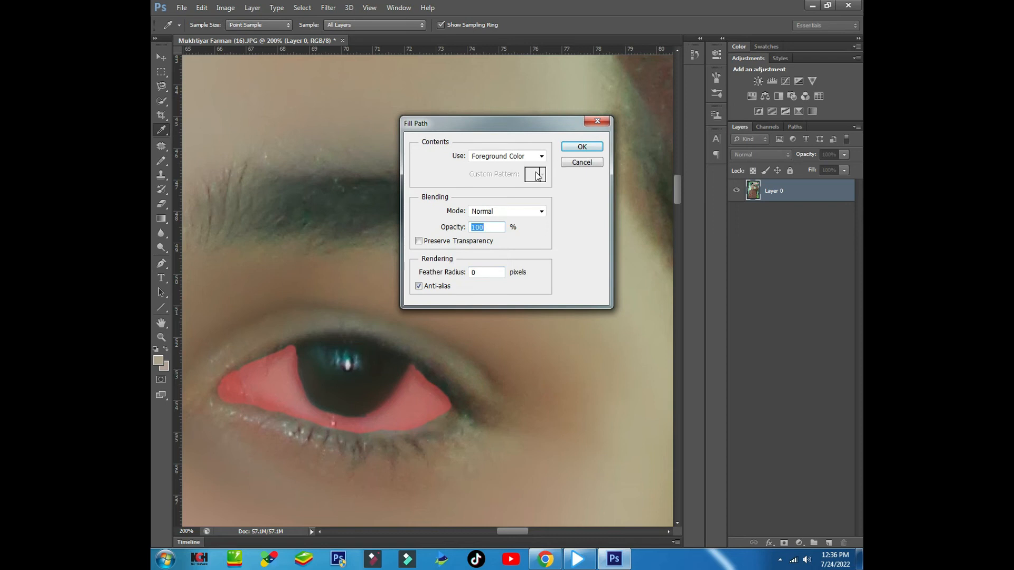
pyautogui.click(541, 157)
pyautogui.click(544, 154)
pyautogui.click(543, 155)
pyautogui.click(482, 185)
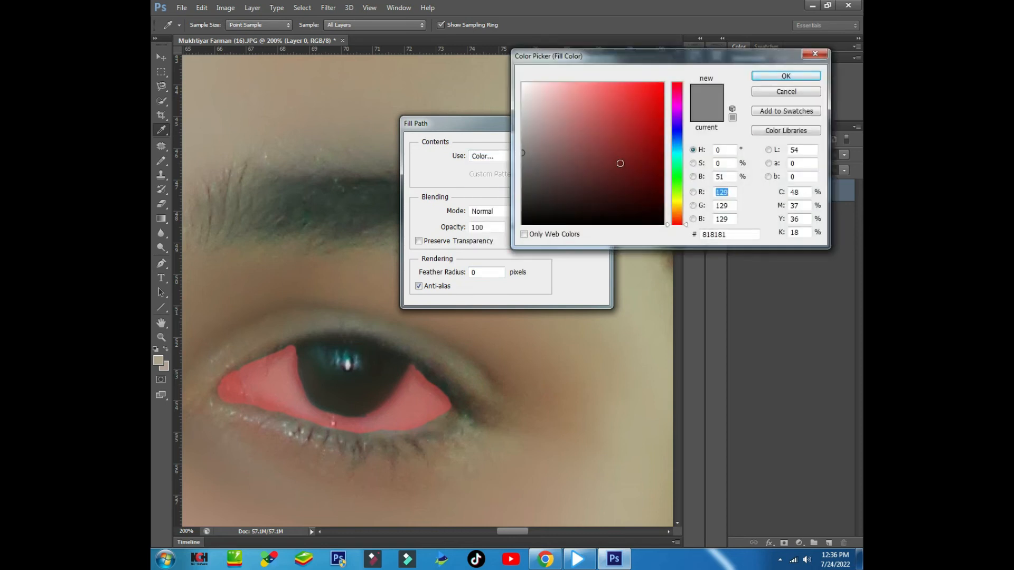
pyautogui.click(302, 73)
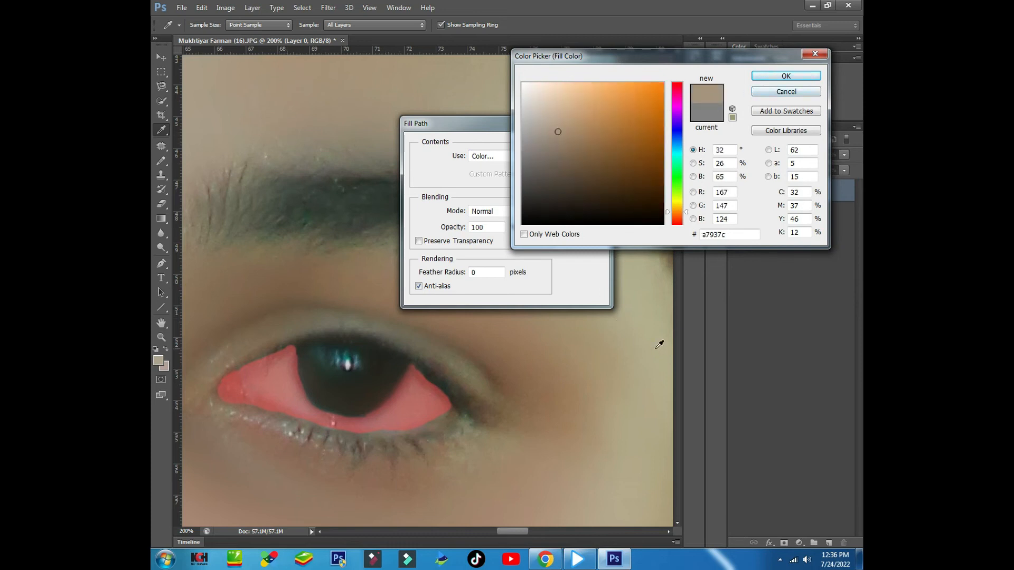
pyautogui.click(498, 348)
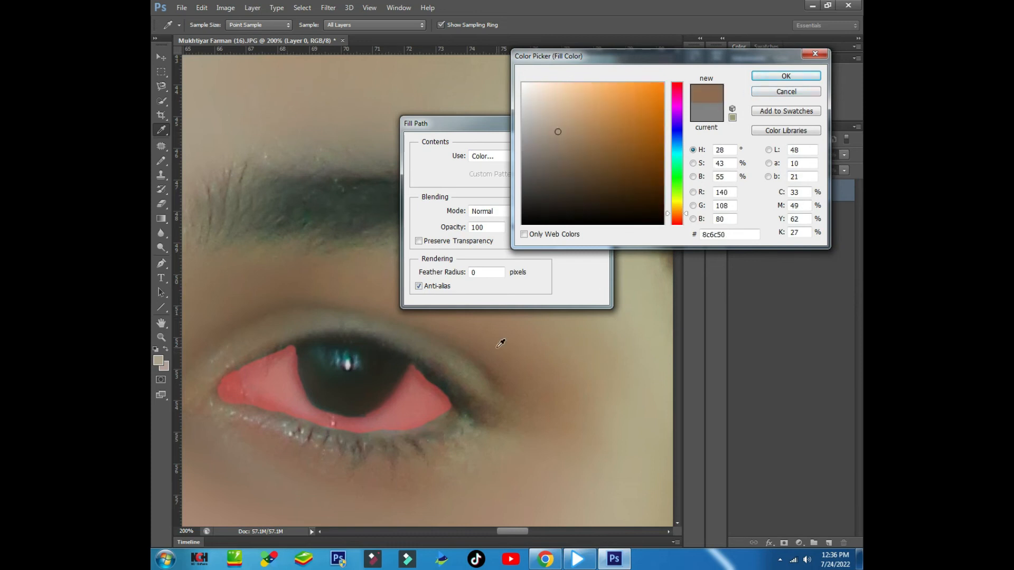
pyautogui.click(649, 435)
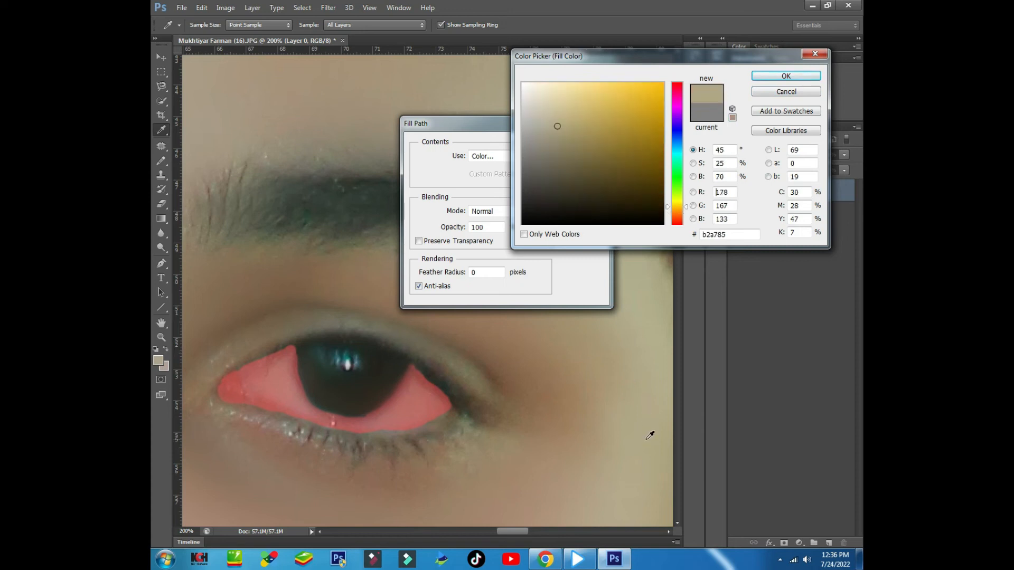
pyautogui.click(768, 77)
pyautogui.click(586, 150)
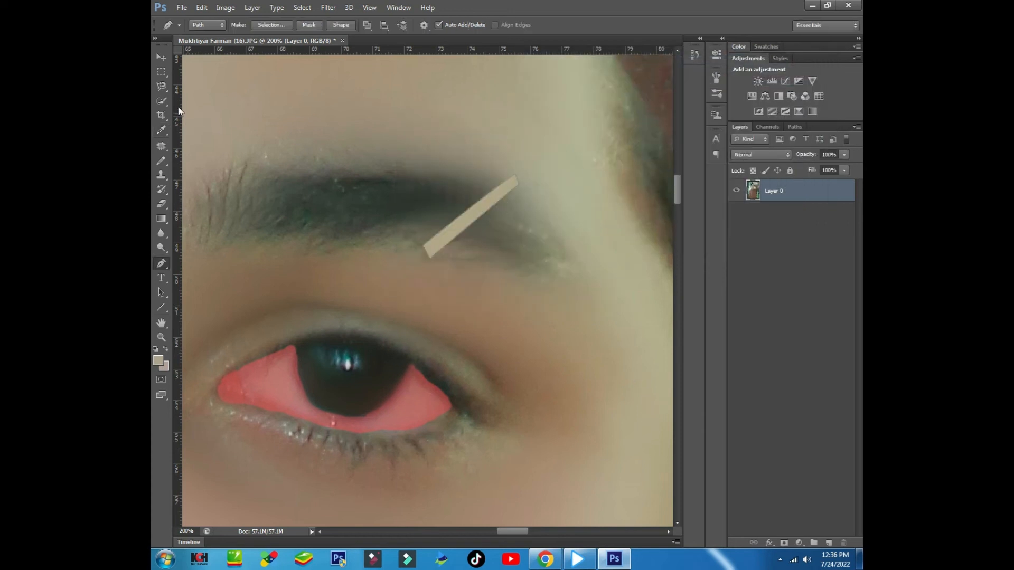
# Examine the filled eyebrow slit up close and in the context of the whole portrait.
pyautogui.click(161, 57)
pyautogui.hotkey('ctrl', '-')
pyautogui.hotkey('ctrl', '-')
pyautogui.hotkey('ctrl', '-')
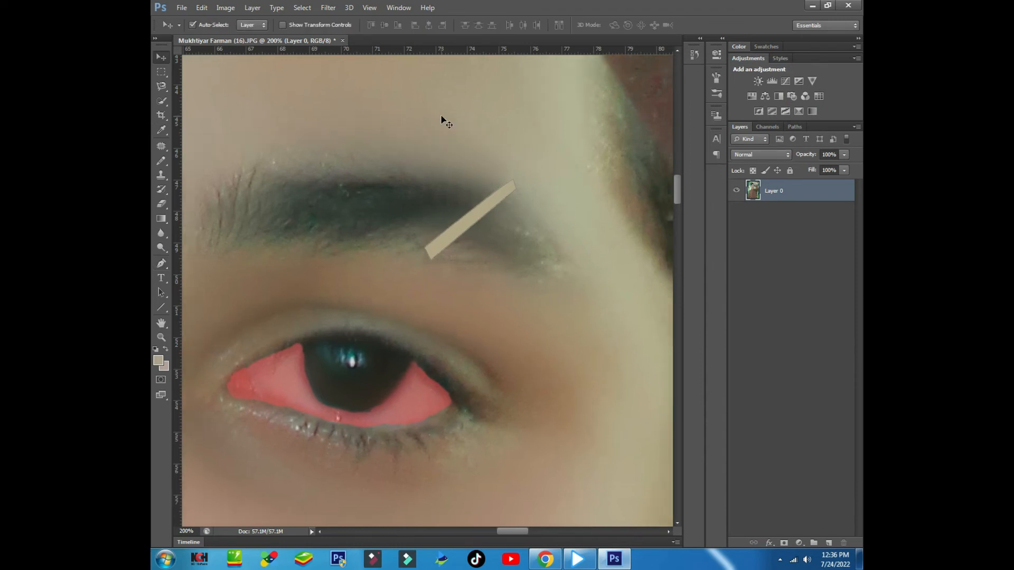
pyautogui.hotkey('ctrl', '-')
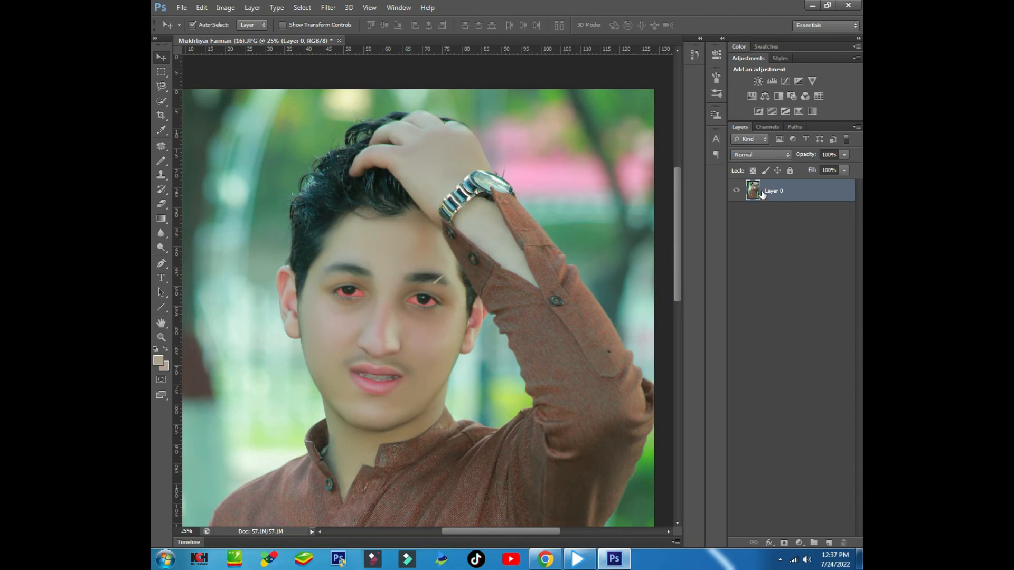
pyautogui.hotkey('ctrl', '+')
pyautogui.hotkey('ctrl', '+')
pyautogui.hotkey('ctrl', '+')
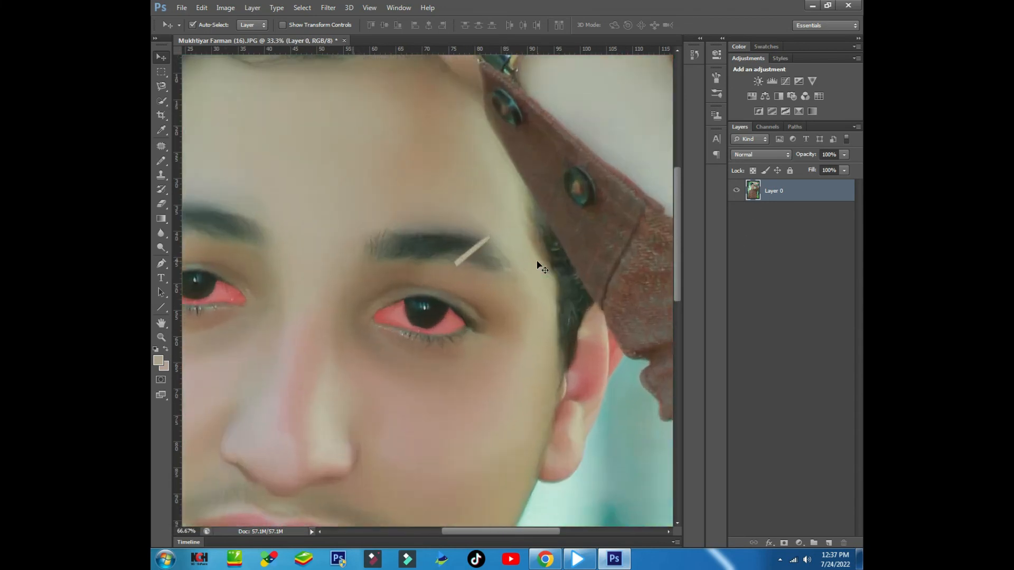
pyautogui.moveTo(468, 264); pyautogui.dragTo(445, 263)
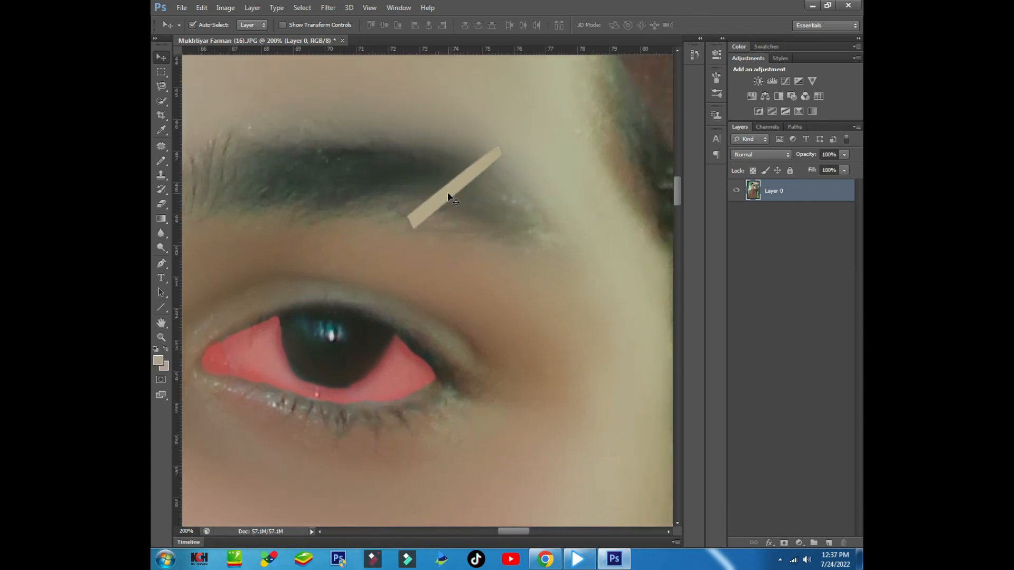
pyautogui.hotkey('ctrl', '-')
pyautogui.hotkey('ctrl', '-')
pyautogui.hotkey('ctrl', '-')
pyautogui.hotkey('ctrl', '-')
pyautogui.hotkey('ctrl', '-')
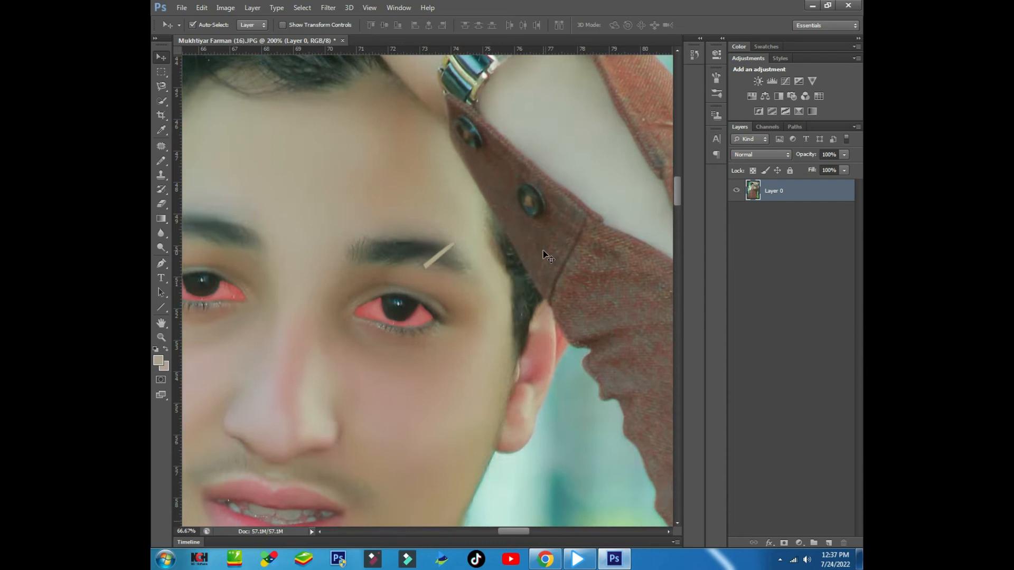
pyautogui.hotkey('ctrl', '-')
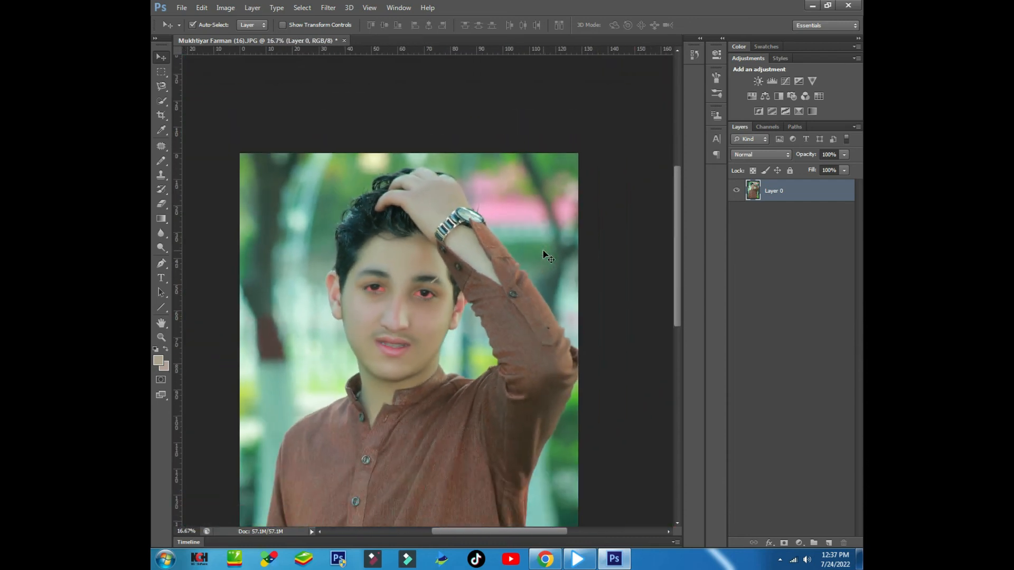
# Smooth the upper rim and inner folds of the ear farther from the raised arm with the Mixer Brush at size 50.
pyautogui.hotkey('ctrl', '+')
pyautogui.hotkey('ctrl', '+')
pyautogui.hotkey('ctrl', '+')
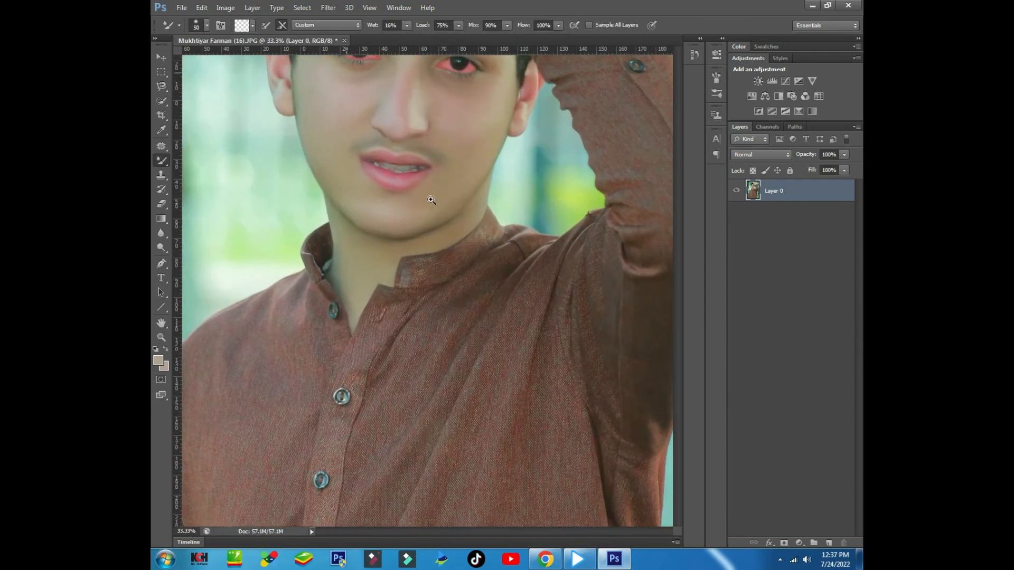
pyautogui.moveTo(372, 240); pyautogui.dragTo(399, 328)
pyautogui.hotkey('ctrl', '+')
pyautogui.hotkey('ctrl', '+')
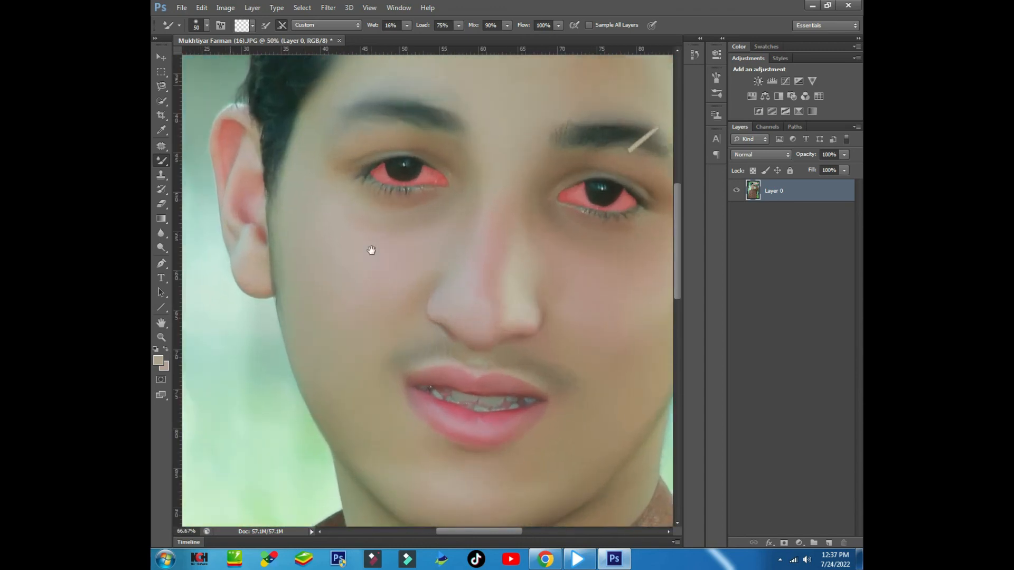
pyautogui.press('y')
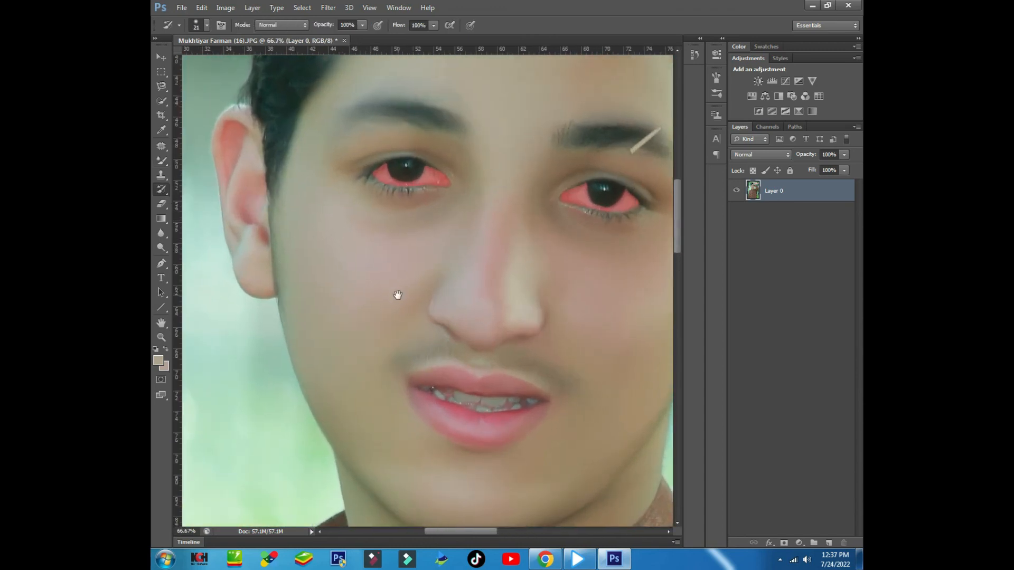
pyautogui.hotkey('ctrl', '+')
pyautogui.hotkey('ctrl', '+')
pyautogui.moveTo(306, 272); pyautogui.dragTo(498, 283)
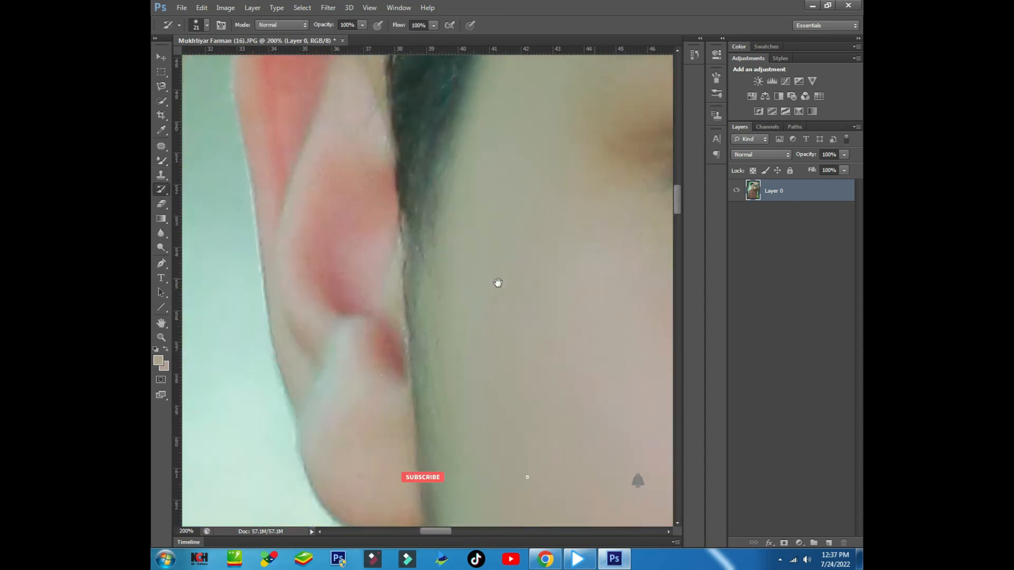
pyautogui.rightClick(161, 190)
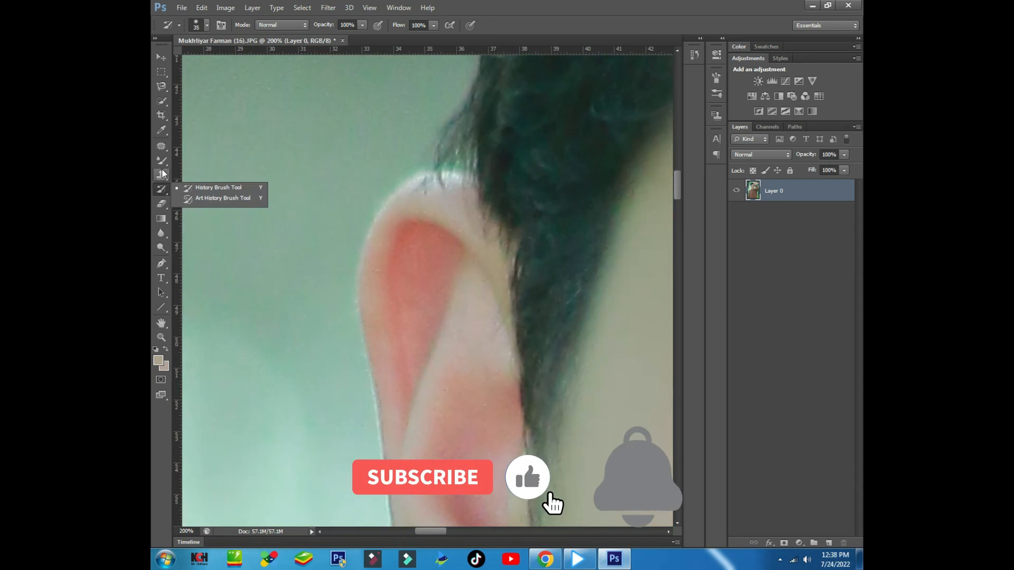
pyautogui.rightClick(162, 161)
pyautogui.click(194, 196)
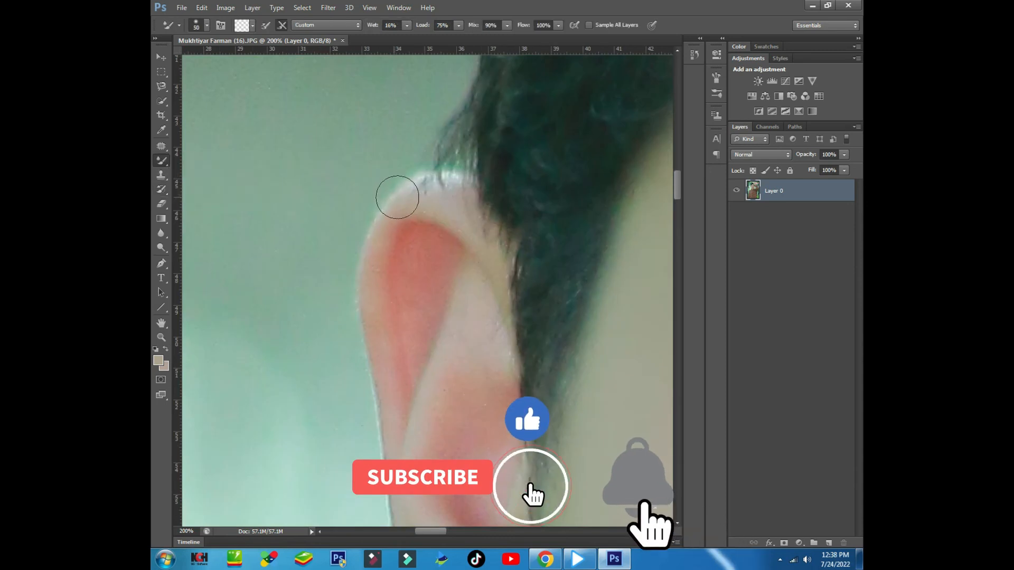
pyautogui.moveTo(432, 199)
pyautogui.mouseDown()
pyautogui.moveTo(478, 241)
pyautogui.moveTo(449, 185)
pyautogui.moveTo(433, 187)
pyautogui.moveTo(488, 260)
pyautogui.moveTo(483, 247)
pyautogui.moveTo(468, 339)
pyautogui.moveTo(478, 311)
pyautogui.moveTo(492, 342)
pyautogui.moveTo(456, 374)
pyautogui.moveTo(426, 293)
pyautogui.moveTo(424, 246)
pyautogui.moveTo(426, 261)
pyautogui.moveTo(441, 257)
pyautogui.moveTo(419, 243)
pyautogui.moveTo(420, 324)
pyautogui.moveTo(424, 290)
pyautogui.moveTo(411, 371)
pyautogui.moveTo(412, 261)
pyautogui.moveTo(399, 214)
pyautogui.moveTo(378, 343)
pyautogui.moveTo(376, 334)
pyautogui.moveTo(380, 410)
pyautogui.mouseUp()
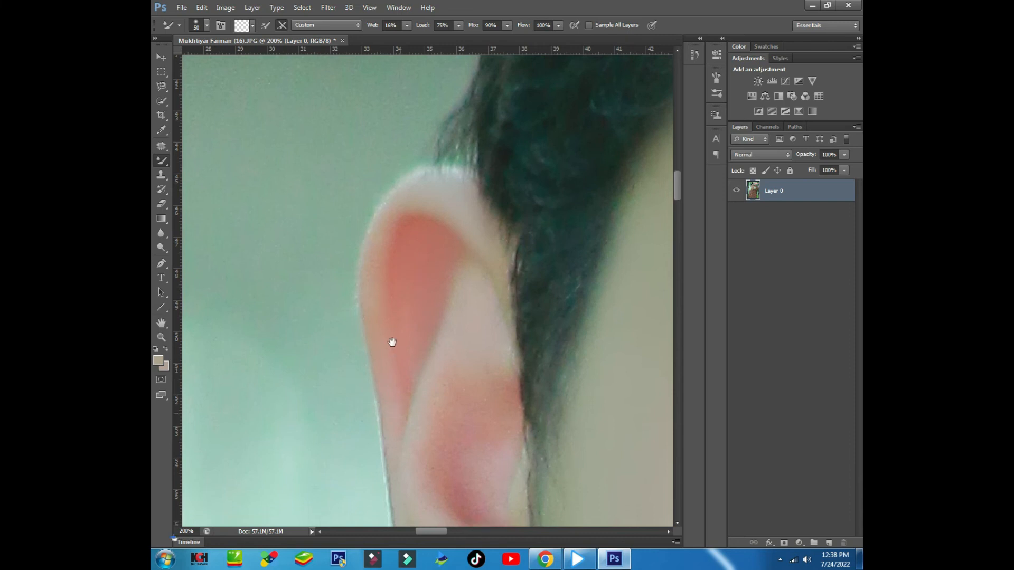
pyautogui.moveTo(392, 342); pyautogui.dragTo(387, 324)
pyautogui.moveTo(391, 364); pyautogui.dragTo(389, 312)
pyautogui.moveTo(464, 227)
pyautogui.mouseDown()
pyautogui.moveTo(484, 209)
pyautogui.moveTo(466, 168)
pyautogui.moveTo(425, 285)
pyautogui.moveTo(424, 264)
pyautogui.moveTo(413, 322)
pyautogui.moveTo(407, 311)
pyautogui.moveTo(452, 289)
pyautogui.moveTo(465, 298)
pyautogui.moveTo(495, 287)
pyautogui.moveTo(492, 273)
pyautogui.moveTo(488, 300)
pyautogui.moveTo(438, 321)
pyautogui.moveTo(445, 359)
pyautogui.moveTo(461, 375)
pyautogui.moveTo(447, 350)
pyautogui.moveTo(474, 383)
pyautogui.moveTo(468, 340)
pyautogui.moveTo(479, 356)
pyautogui.moveTo(480, 335)
pyautogui.mouseUp()
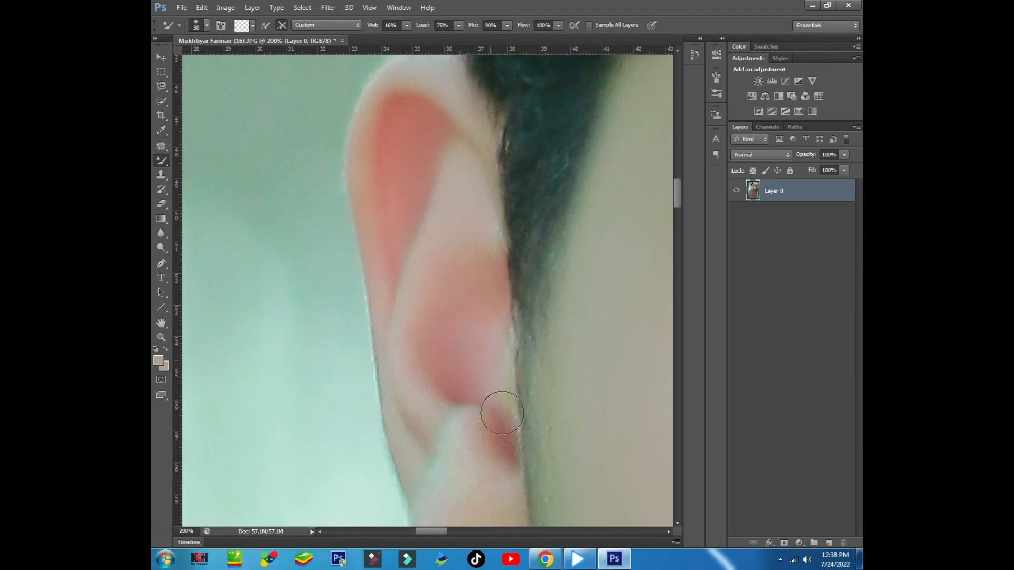
# Blend the ear canal shadow, lower folds and earlobe of the same ear with the Mixer Brush.
pyautogui.moveTo(502, 416)
pyautogui.mouseDown()
pyautogui.moveTo(478, 335)
pyautogui.moveTo(487, 373)
pyautogui.mouseUp()
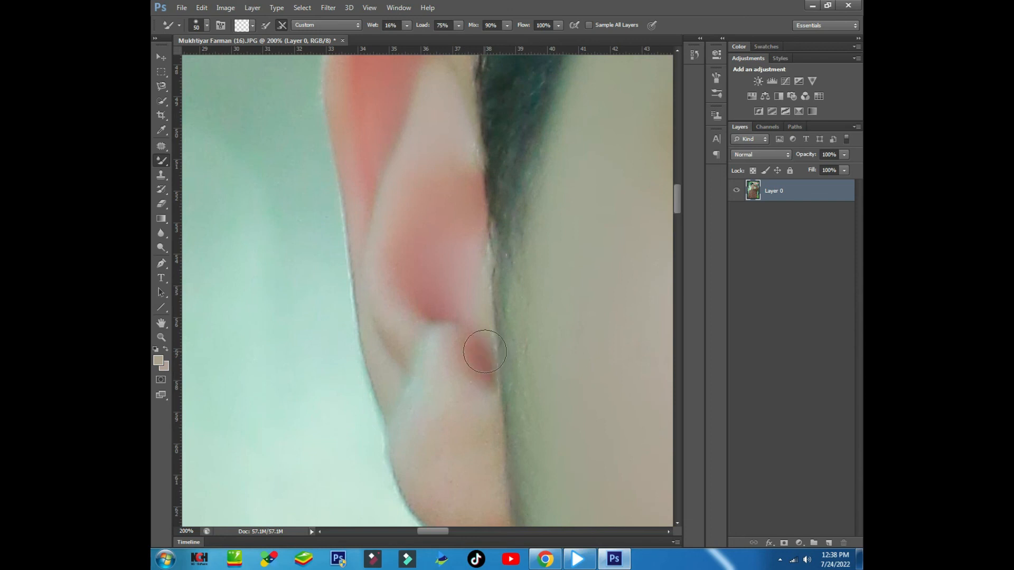
pyautogui.moveTo(470, 342); pyautogui.dragTo(473, 328)
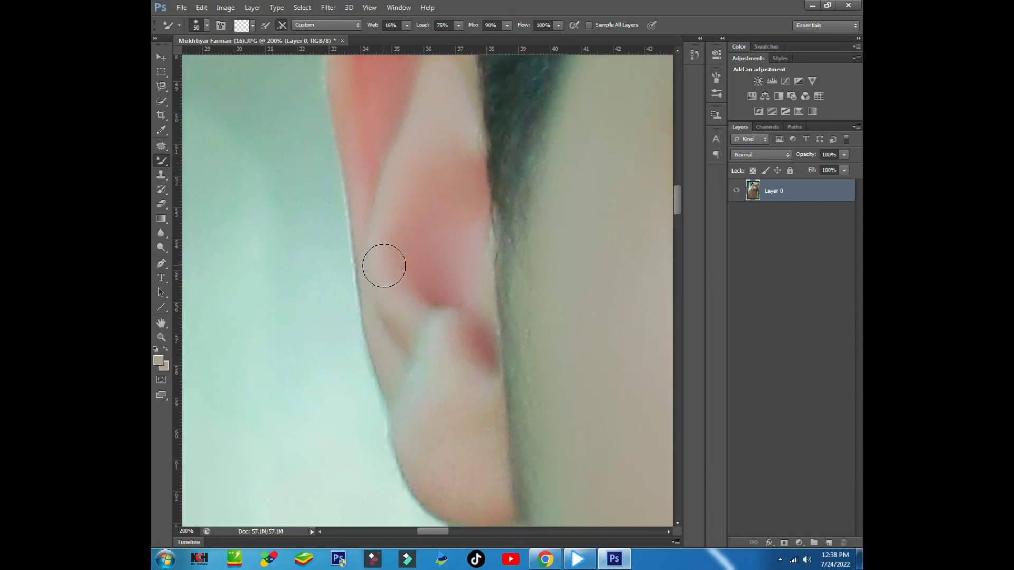
pyautogui.moveTo(423, 355); pyautogui.dragTo(398, 300)
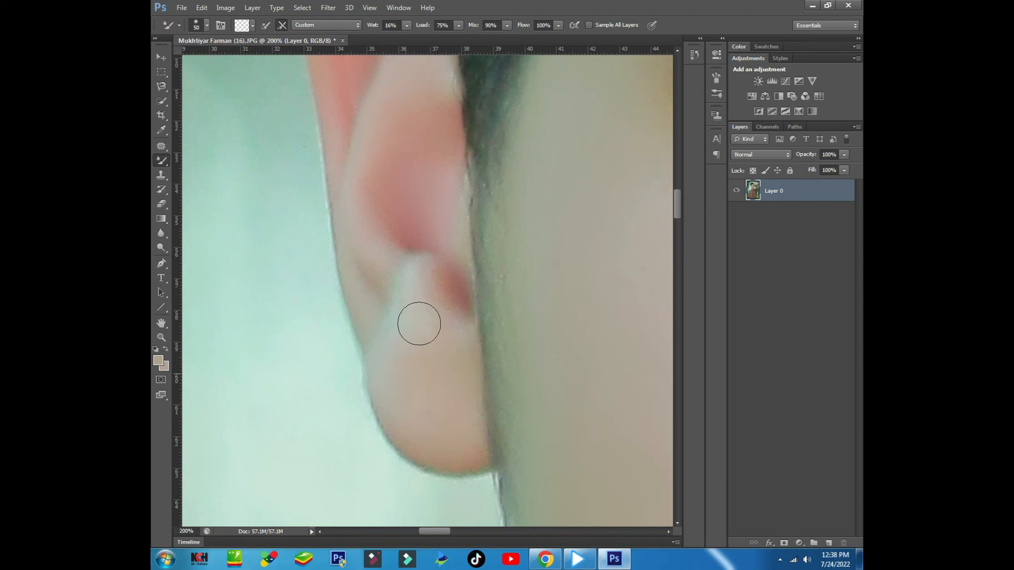
pyautogui.moveTo(609, 332); pyautogui.dragTo(548, 283)
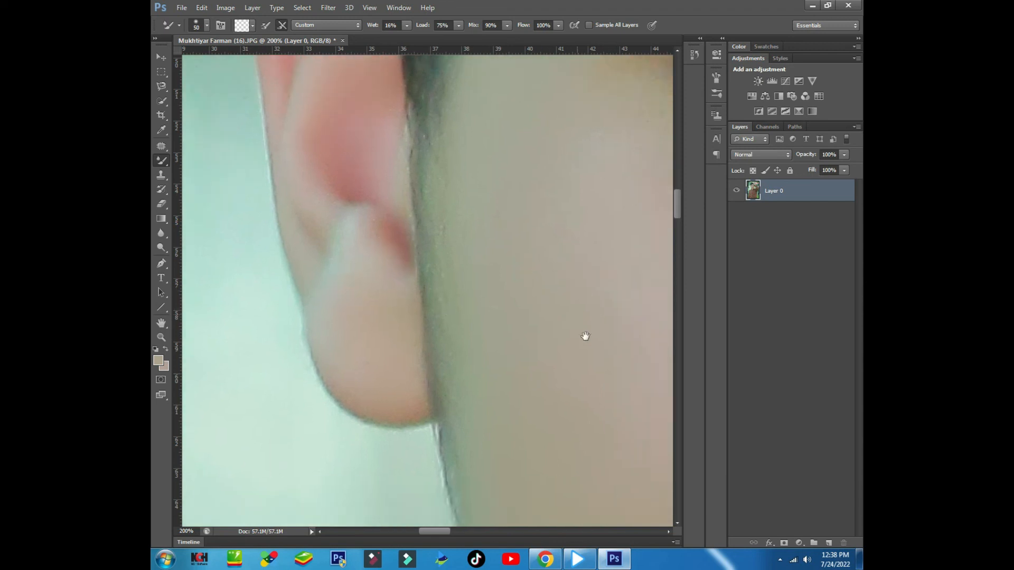
pyautogui.moveTo(581, 344); pyautogui.dragTo(541, 283)
# Smooth the ear beside the raised arm from its inner folds to the lobe with the Mixer Brush, using size 20 for the narrow rear edge.
pyautogui.scroll(-2, 507, 301)
pyautogui.hotkey('ctrl', '-')
pyautogui.hotkey('ctrl', '-')
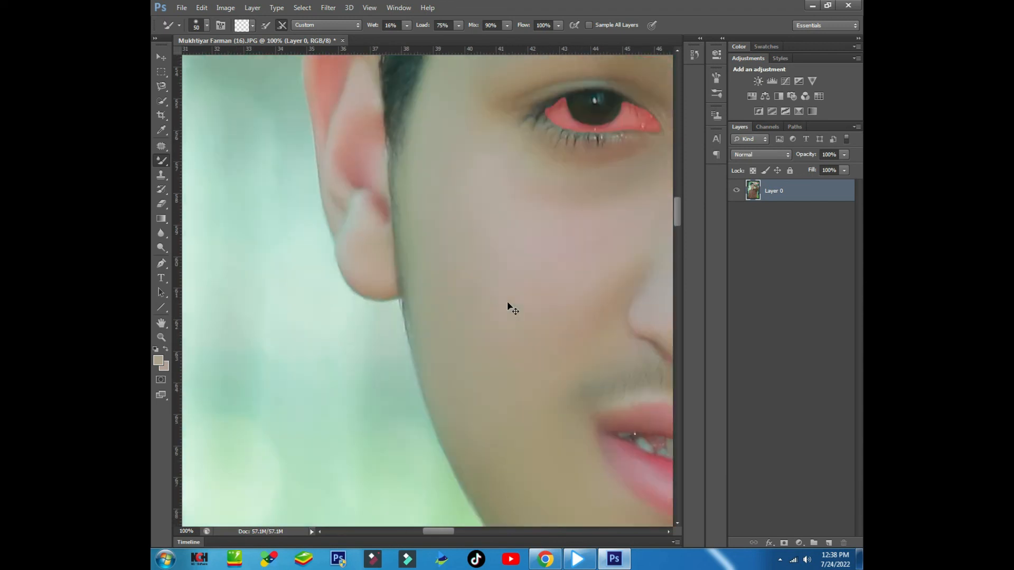
pyautogui.hotkey('ctrl', '-')
pyautogui.moveTo(606, 343); pyautogui.dragTo(423, 327)
pyautogui.moveTo(639, 306); pyautogui.dragTo(356, 447)
pyautogui.hotkey('ctrl', '+')
pyautogui.hotkey('ctrl', '+')
pyautogui.hotkey('ctrl', '+')
pyautogui.moveTo(455, 151)
pyautogui.mouseDown()
pyautogui.moveTo(469, 129)
pyautogui.moveTo(461, 160)
pyautogui.moveTo(484, 111)
pyautogui.mouseUp()
pyautogui.moveTo(481, 213)
pyautogui.mouseDown()
pyautogui.moveTo(470, 226)
pyautogui.moveTo(425, 213)
pyautogui.moveTo(453, 219)
pyautogui.moveTo(477, 295)
pyautogui.mouseUp()
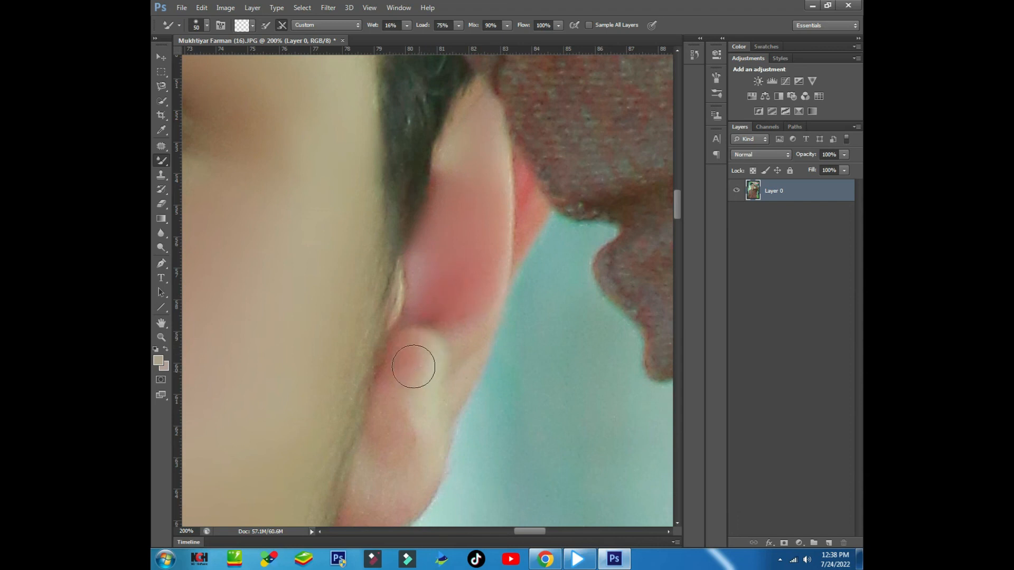
pyautogui.scroll(-3, 403, 328)
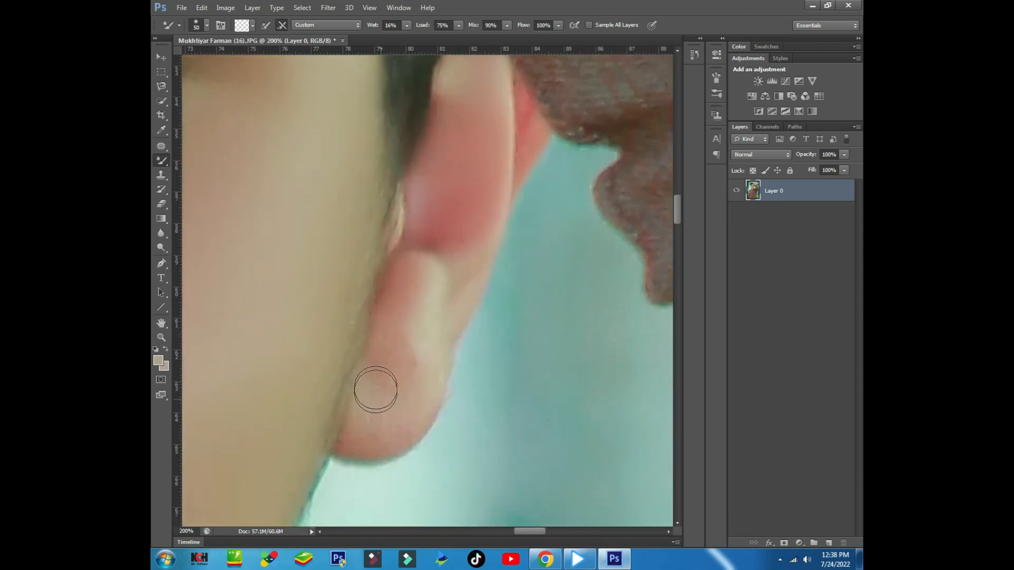
pyautogui.moveTo(427, 365)
pyautogui.mouseDown()
pyautogui.moveTo(435, 319)
pyautogui.moveTo(474, 271)
pyautogui.moveTo(433, 310)
pyautogui.moveTo(442, 324)
pyautogui.moveTo(471, 269)
pyautogui.moveTo(499, 255)
pyautogui.moveTo(477, 343)
pyautogui.moveTo(480, 319)
pyautogui.mouseUp()
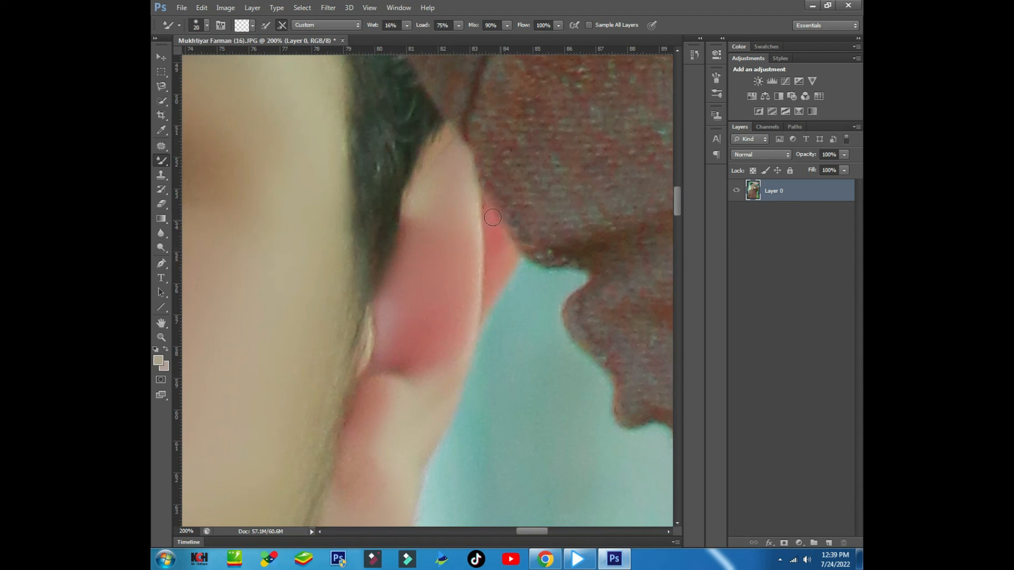
# Move the photo layer so it covers the transparent strips along two edges of the canvas.
pyautogui.hotkey('ctrl', '-')
pyautogui.hotkey('ctrl', '-')
pyautogui.hotkey('ctrl', '-')
pyautogui.hotkey('ctrl', '-')
pyautogui.hotkey('ctrl', '-')
pyautogui.hotkey('ctrl', '-')
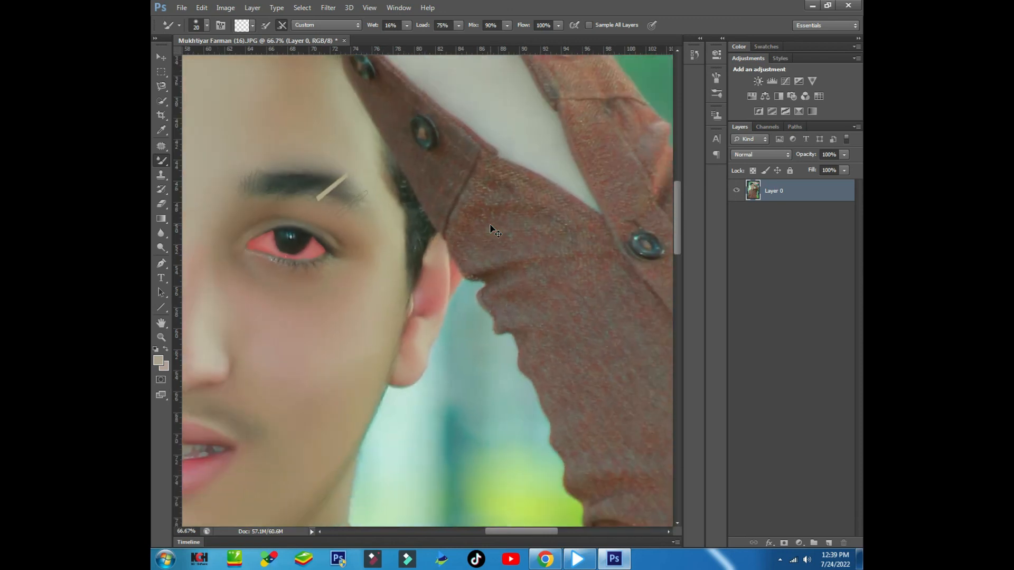
pyautogui.hotkey('ctrl', '-')
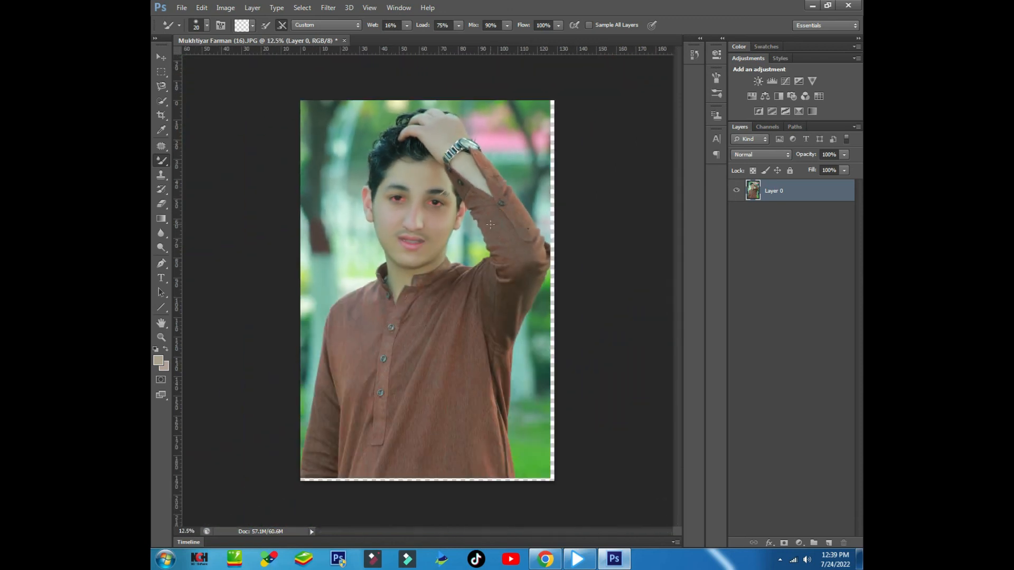
pyautogui.click(162, 57)
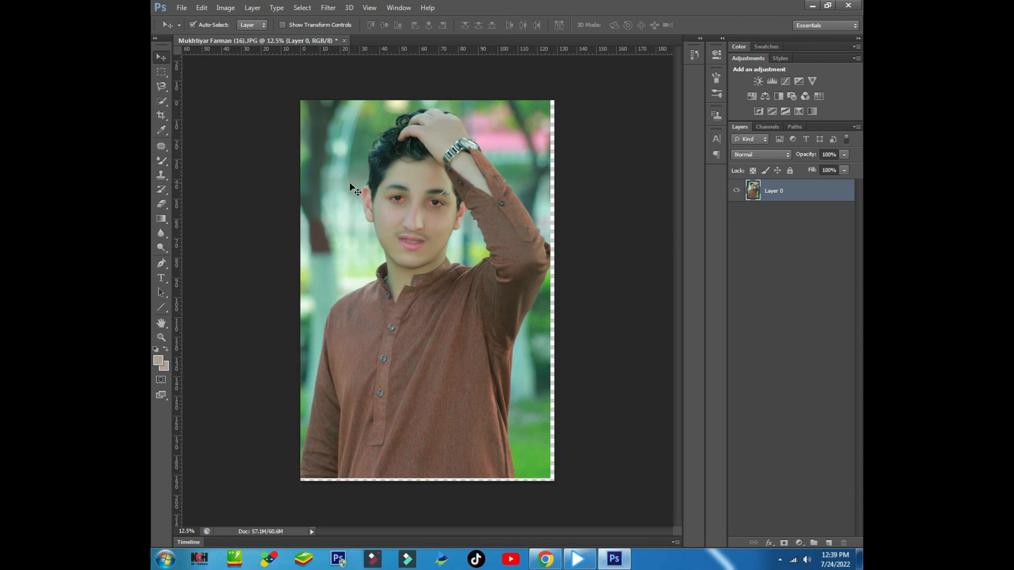
pyautogui.moveTo(350, 184); pyautogui.dragTo(362, 189)
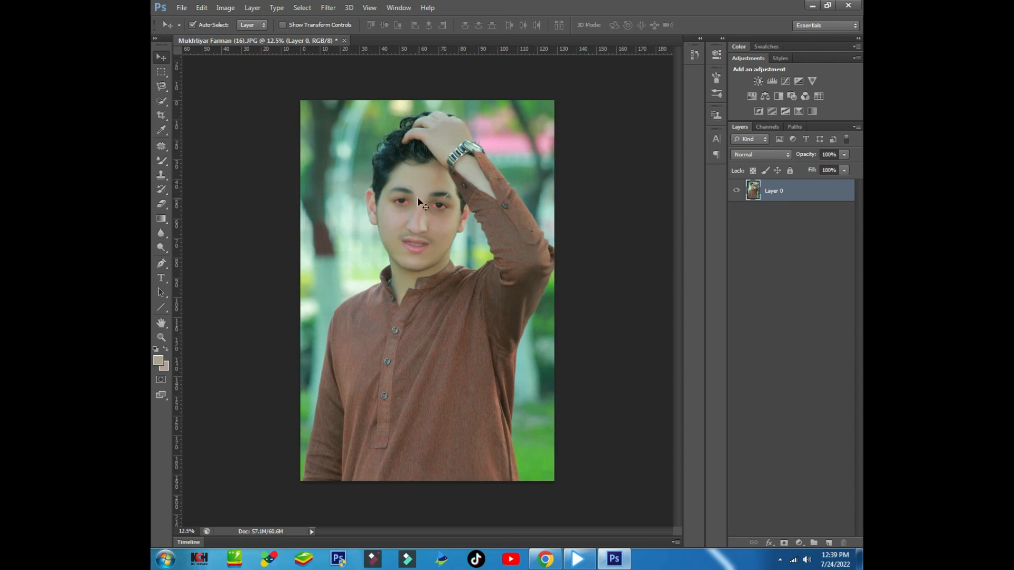
# Examine the retouched face and ear up close, as well as the whole portrait.
pyautogui.hotkey('ctrl', '+')
pyautogui.hotkey('ctrl', '+')
pyautogui.hotkey('ctrl', '+')
pyautogui.hotkey('ctrl', '+')
pyautogui.hotkey('ctrl', '+')
pyautogui.moveTo(314, 169); pyautogui.dragTo(516, 420)
pyautogui.moveTo(362, 357); pyautogui.dragTo(248, 296)
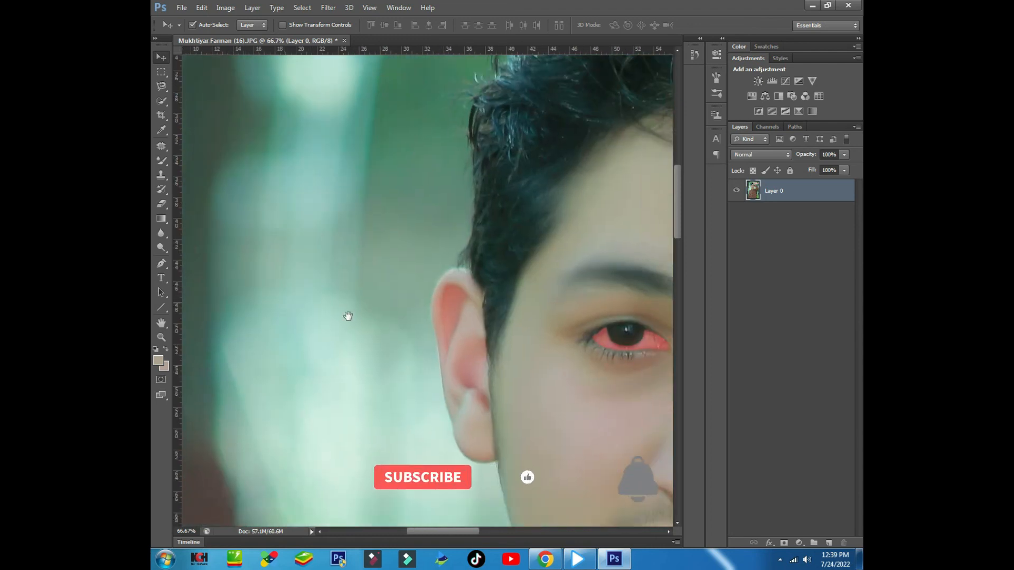
pyautogui.hotkey('ctrl', '-')
pyautogui.hotkey('ctrl', '-')
pyautogui.hotkey('ctrl', '-')
pyautogui.hotkey('ctrl', '-')
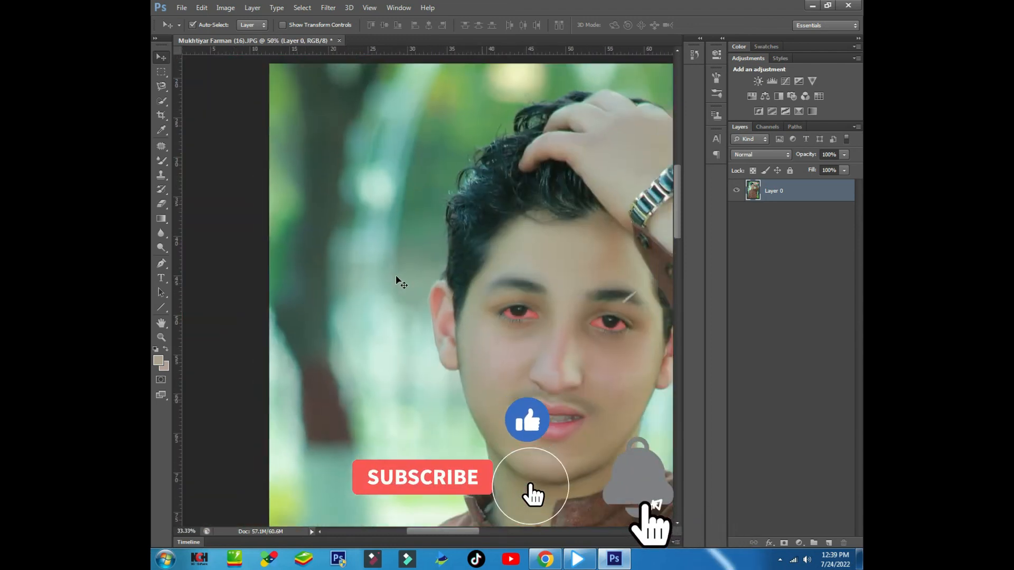
pyautogui.hotkey('ctrl', '-')
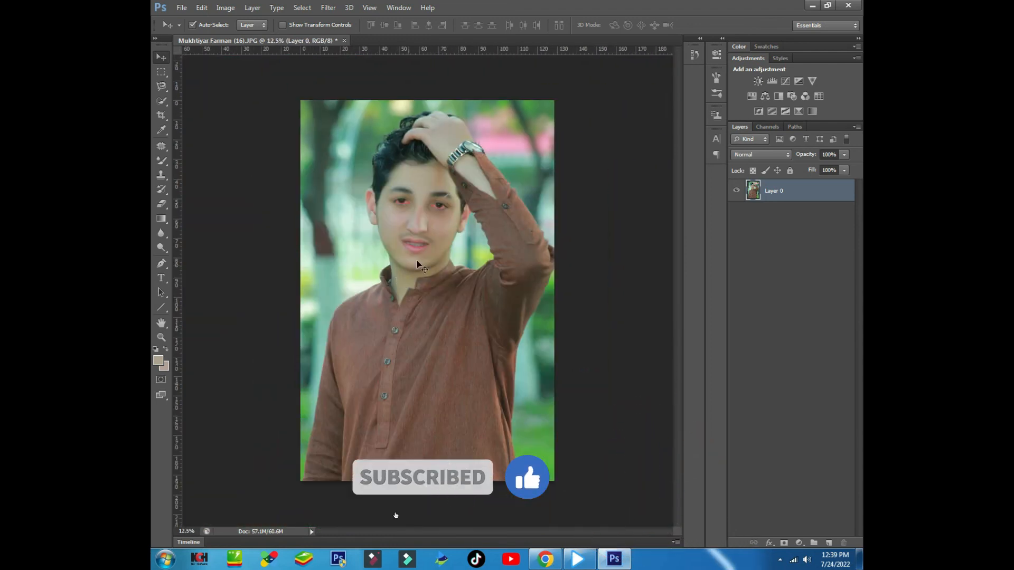
# Export the portrait with Render Video as a JPEG Photoshop Image Sequence of all frames, 3200 x 5000, to the desktop folder.
pyautogui.click(181, 8)
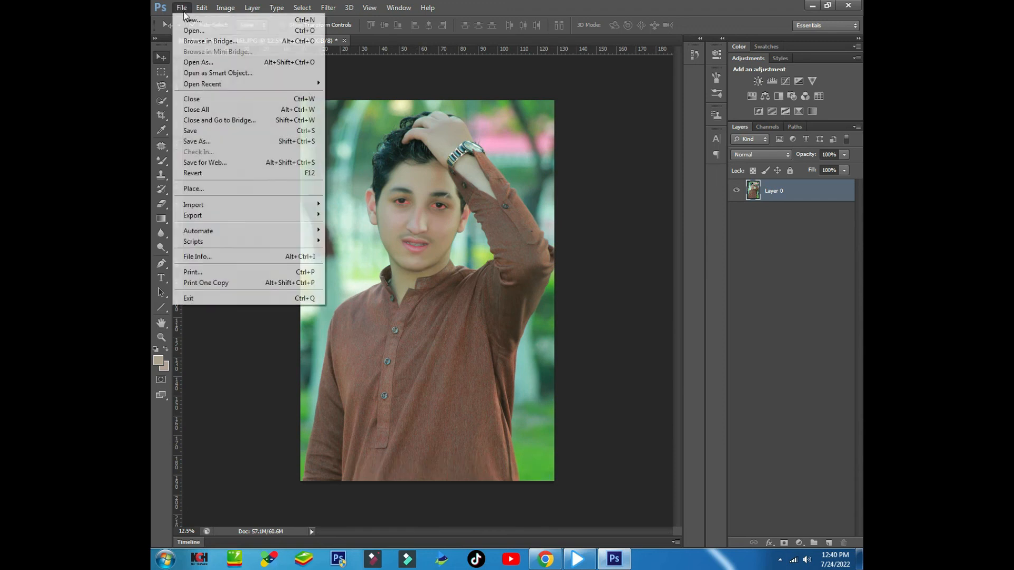
pyautogui.moveTo(283, 215)
pyautogui.click(360, 235)
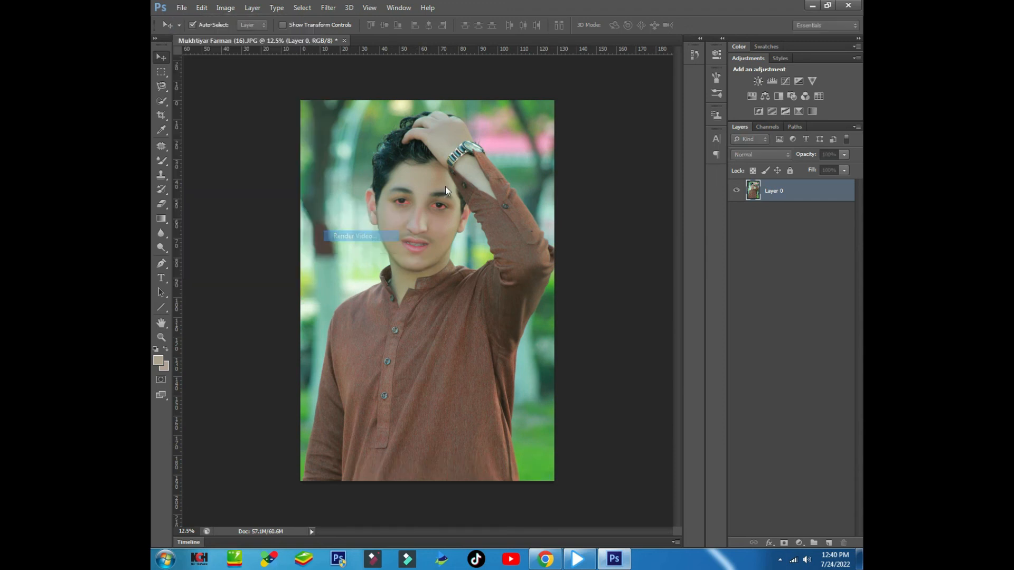
pyautogui.click(539, 216)
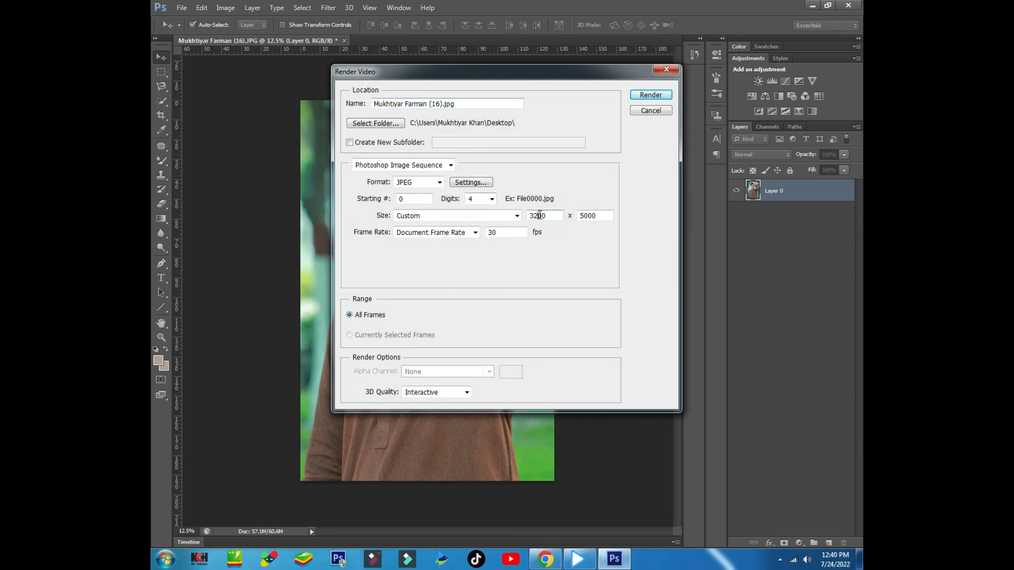
pyautogui.click(650, 96)
pyautogui.press('Return')
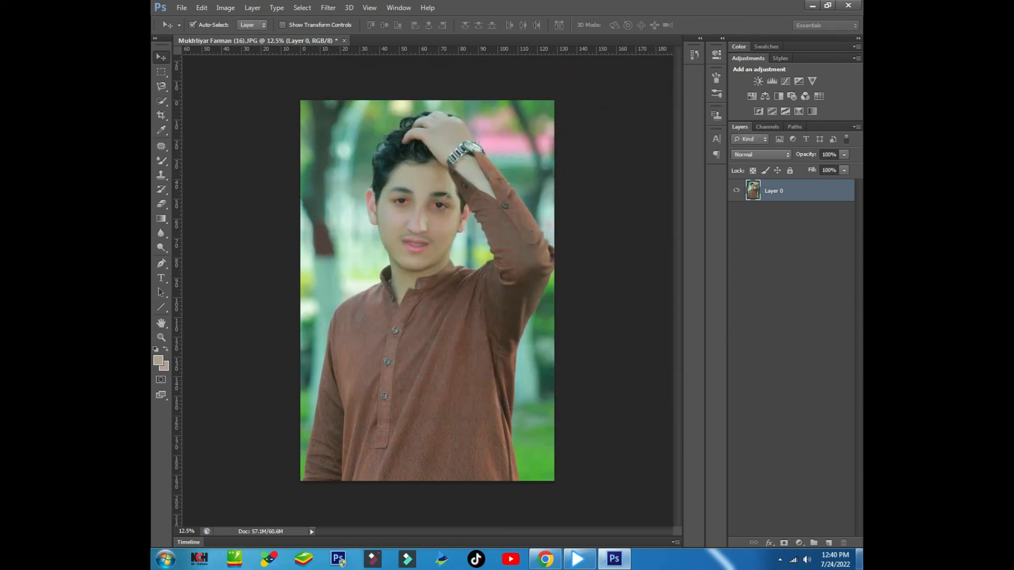
# Show the desktop and open the exported JPEG in Windows Photo Viewer.
pyautogui.click(860, 558)
pyautogui.click(163, 235)
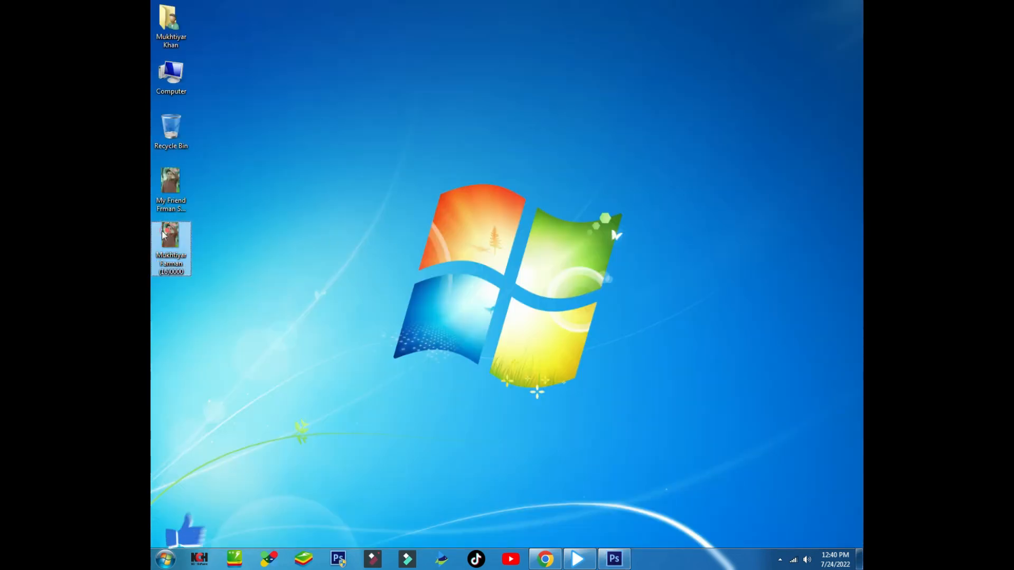
pyautogui.doubleClick(162, 235)
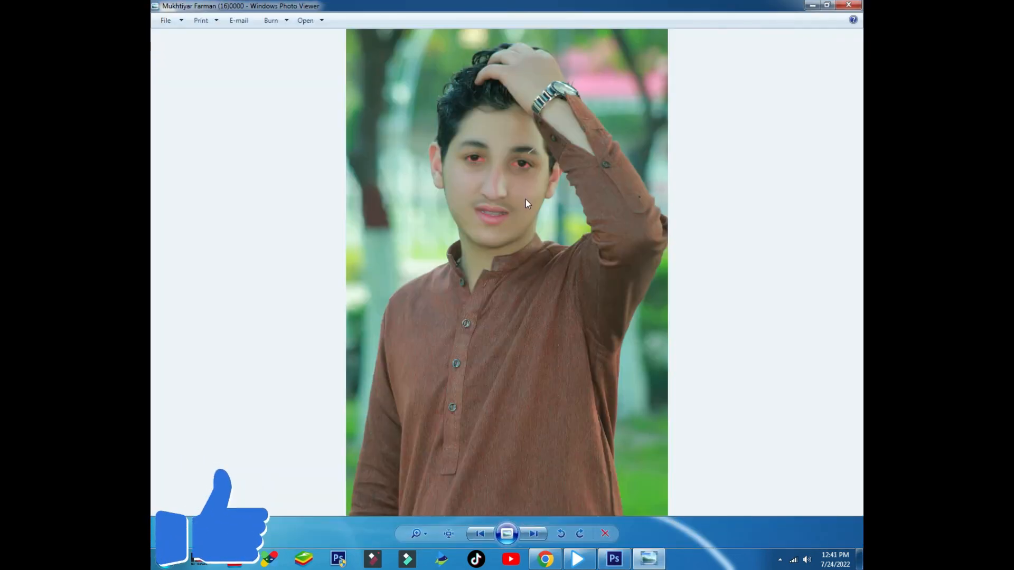
# Examine the eye, eyebrow slit, lips and shirt fabric of the exported portrait up close.
pyautogui.scroll(10, 525, 199)
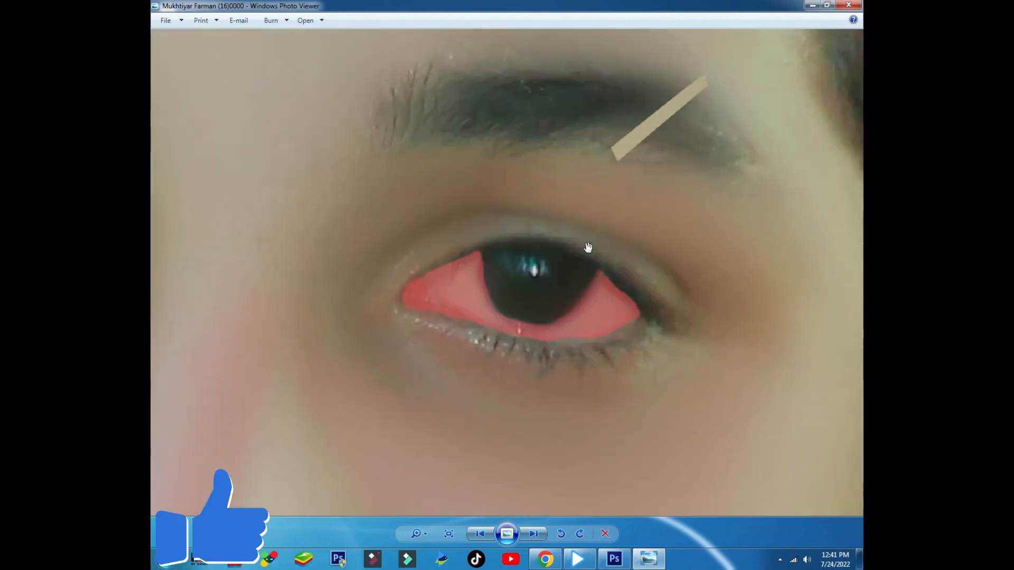
pyautogui.scroll(2, 529, 253)
pyautogui.scroll(-5, 530, 252)
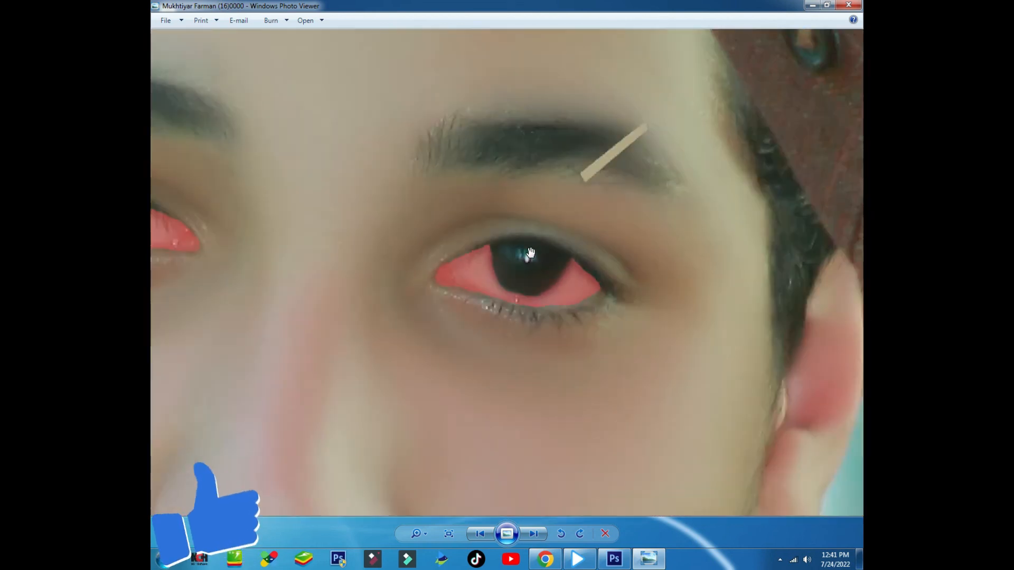
pyautogui.scroll(-3, 530, 252)
pyautogui.scroll(-4, 534, 328)
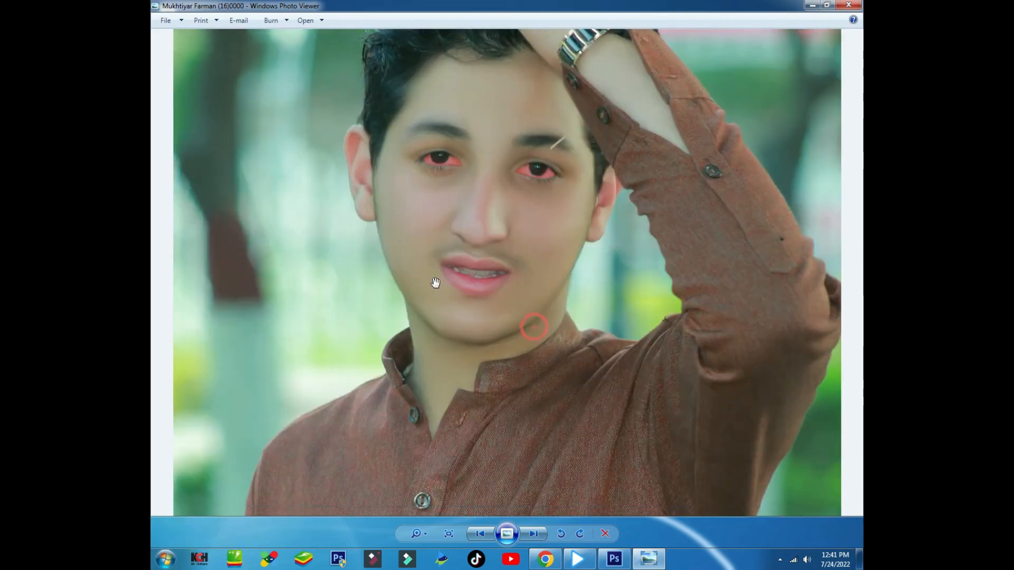
pyautogui.scroll(8, 525, 315)
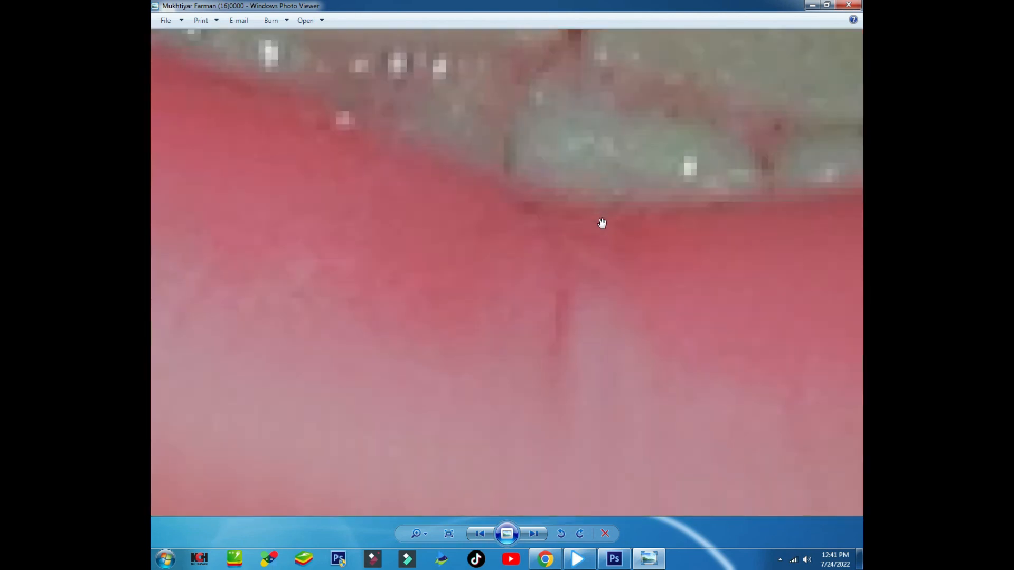
pyautogui.scroll(-8, 601, 221)
pyautogui.scroll(7, 544, 201)
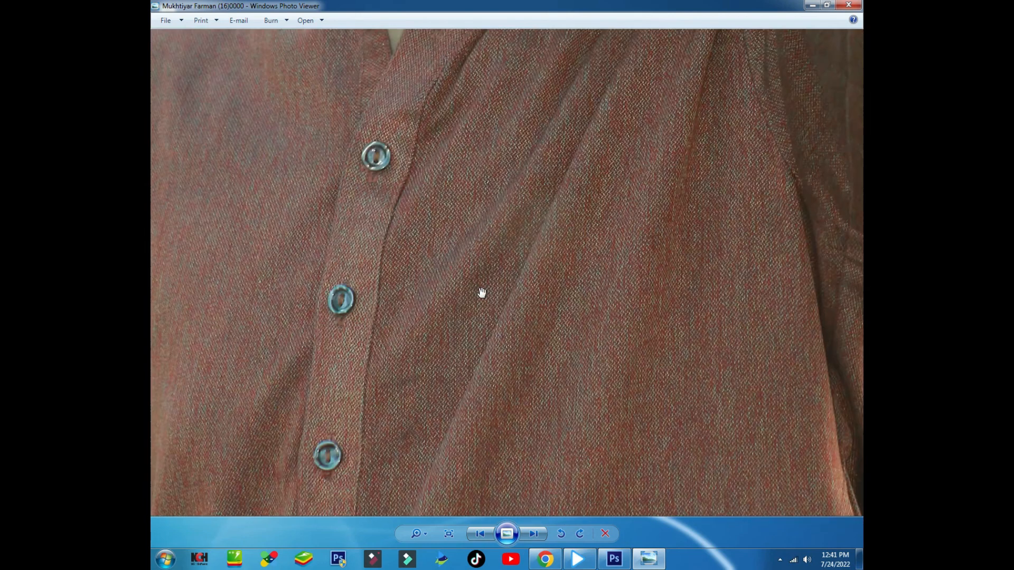
pyautogui.scroll(-6, 488, 305)
pyautogui.scroll(7, 578, 343)
pyautogui.moveTo(577, 344); pyautogui.dragTo(632, 217)
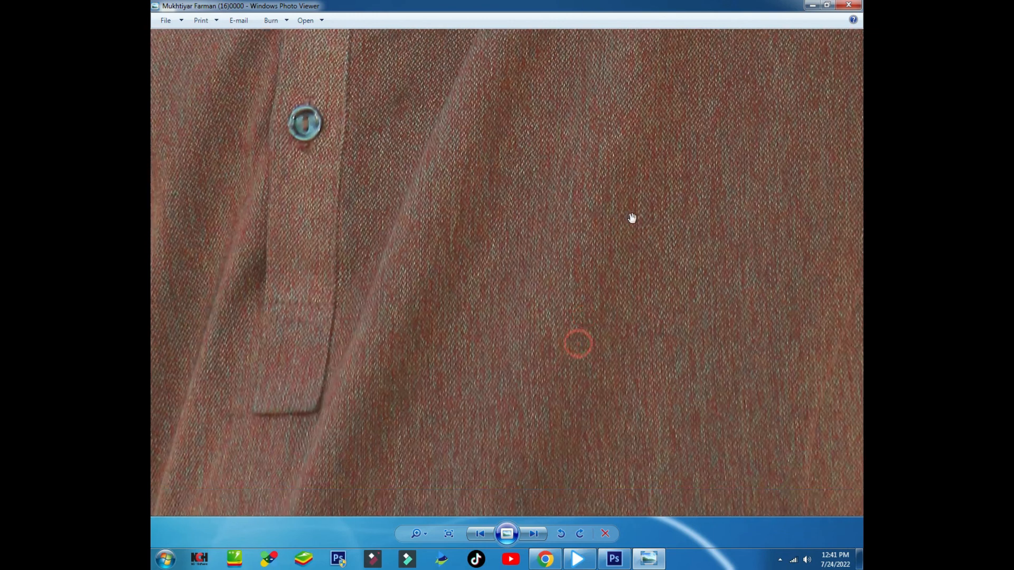
pyautogui.scroll(-6, 632, 225)
# Inspect the recolored eyes and smoothed skin at high magnification, review the full portrait, and close the viewer.
pyautogui.moveTo(529, 84); pyautogui.dragTo(560, 261)
pyautogui.scroll(2, 489, 152)
pyautogui.scroll(2, 539, 335)
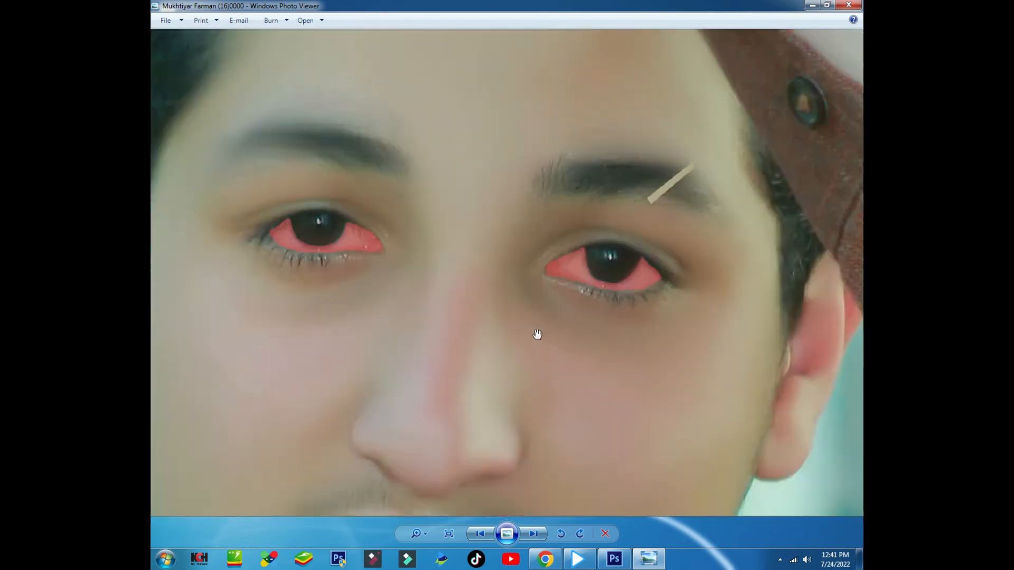
pyautogui.scroll(2, 480, 255)
pyautogui.scroll(3, 629, 215)
pyautogui.scroll(3, 698, 229)
pyautogui.moveTo(694, 249); pyautogui.dragTo(457, 251)
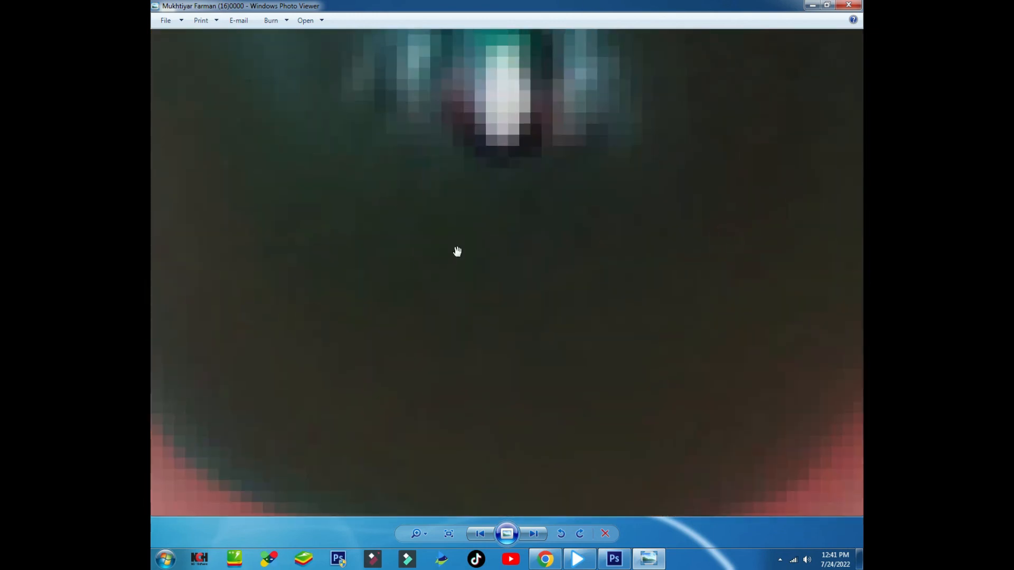
pyautogui.scroll(-10, 457, 251)
pyautogui.scroll(-2, 458, 251)
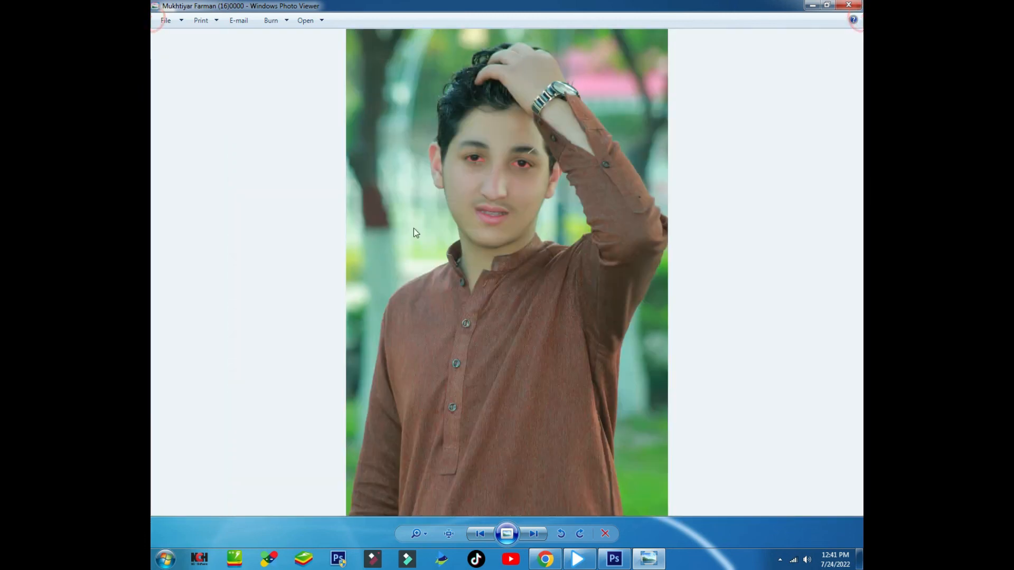
pyautogui.click(849, 5)
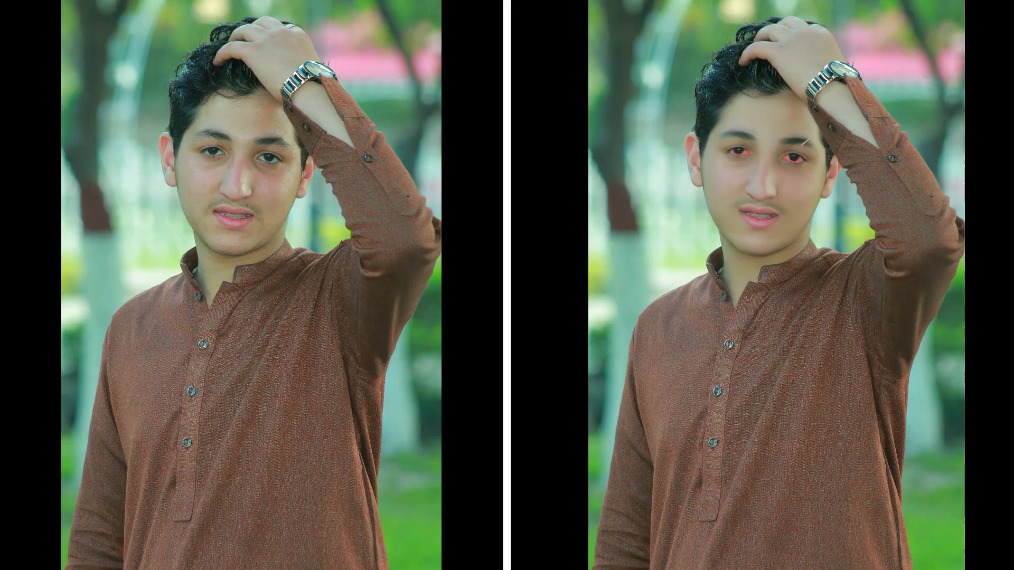